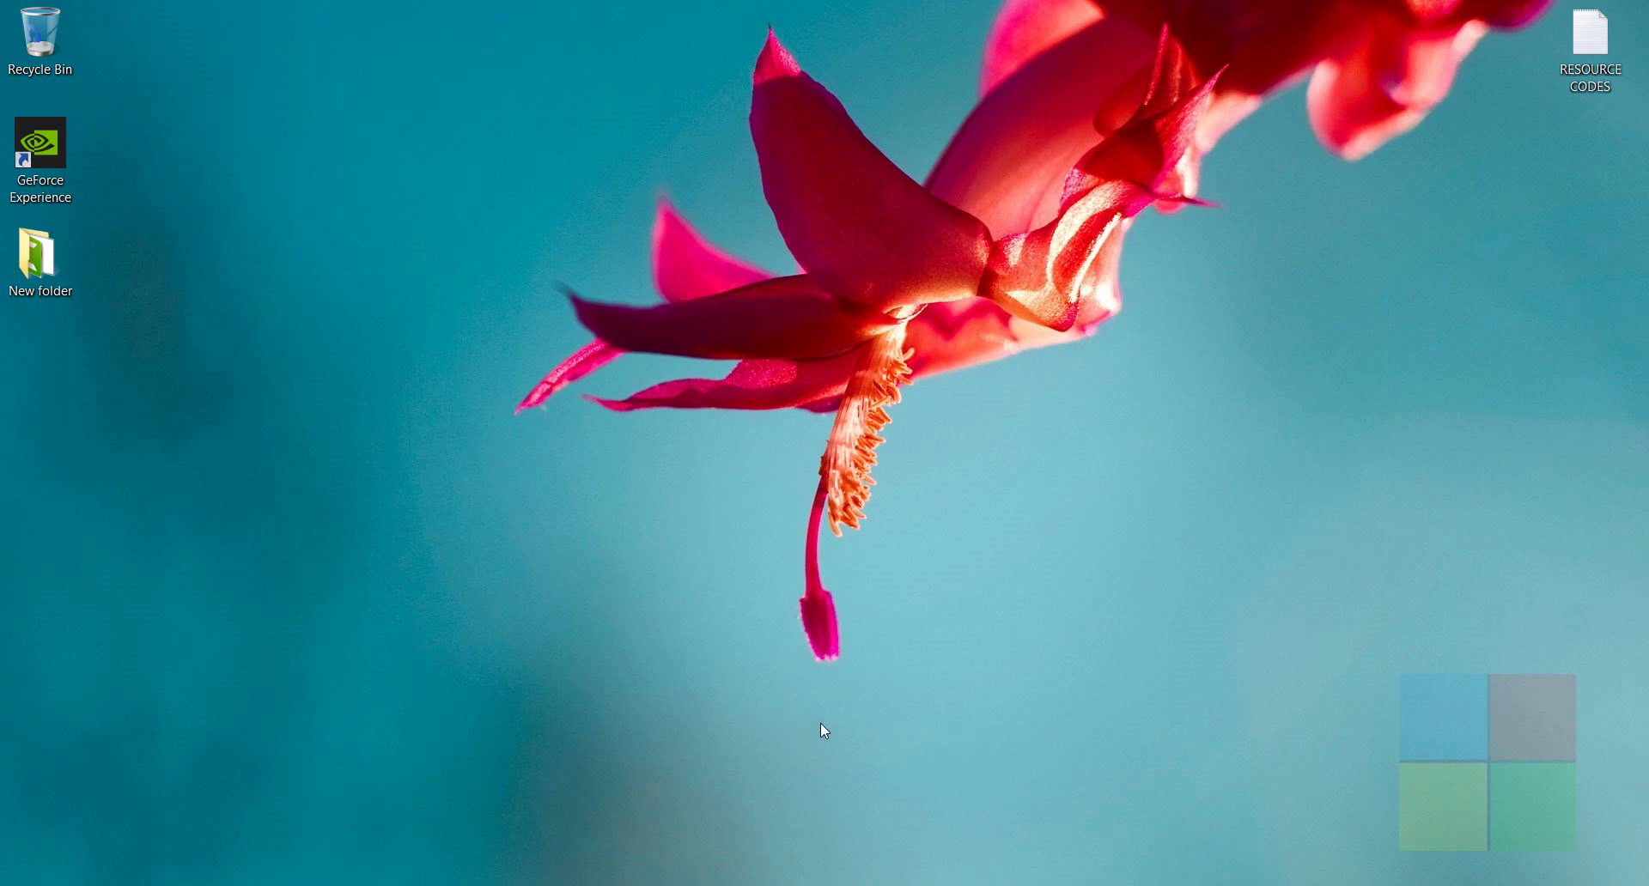
# Open the RESOURCE CODES note full screen, review the LEVEL code and its JUNIOR and SENIOR values, and minimize it.
pyautogui.doubleClick(1570, 70)
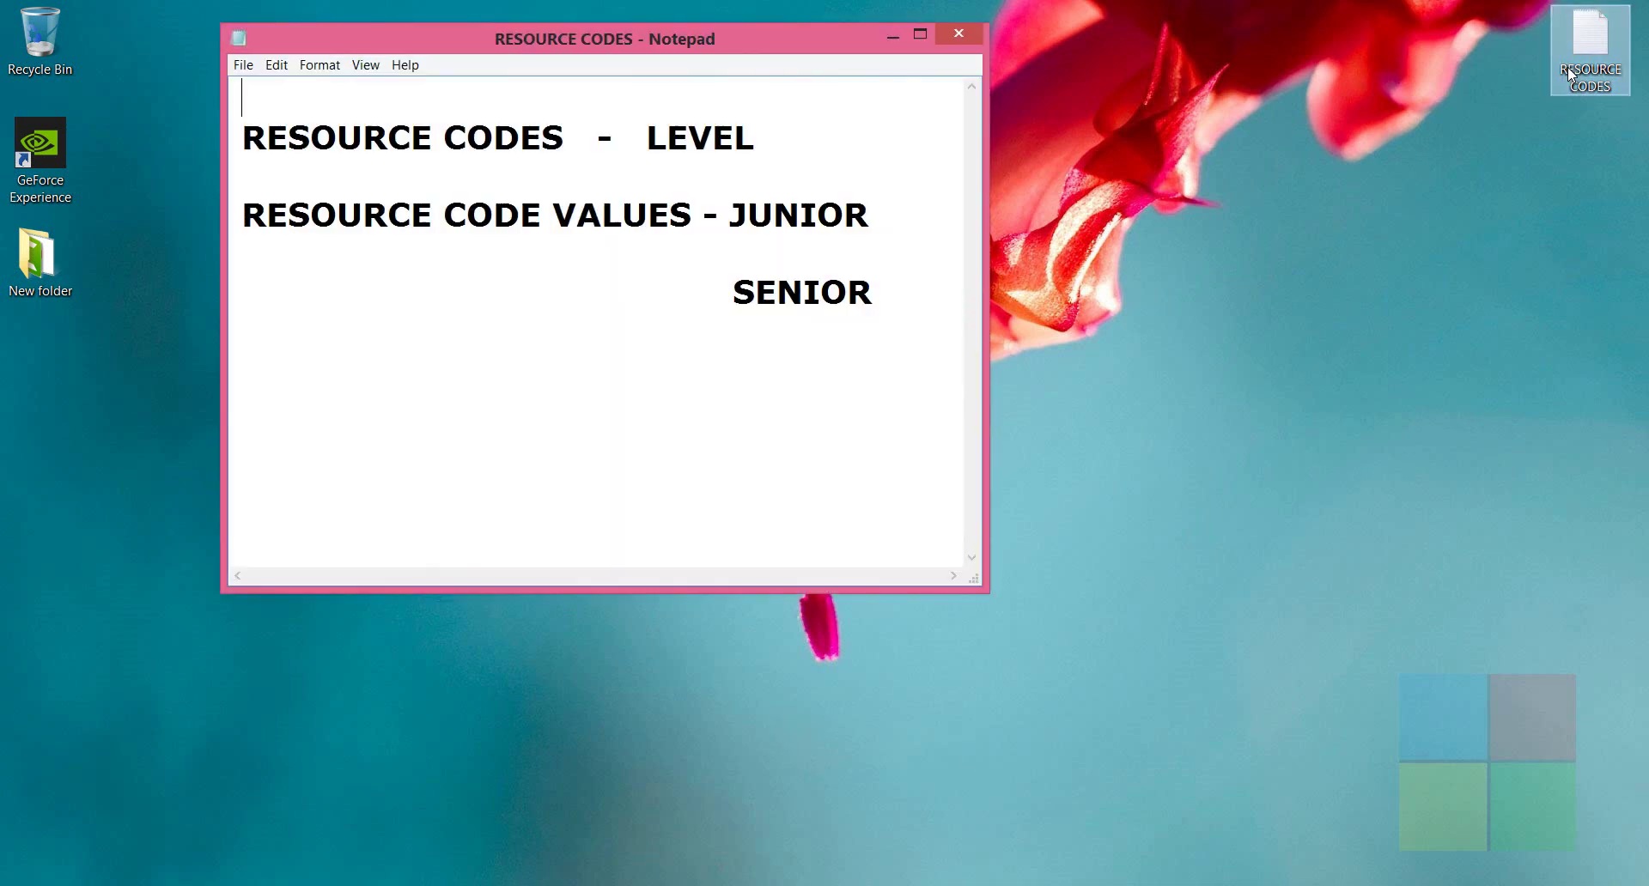
pyautogui.click(919, 36)
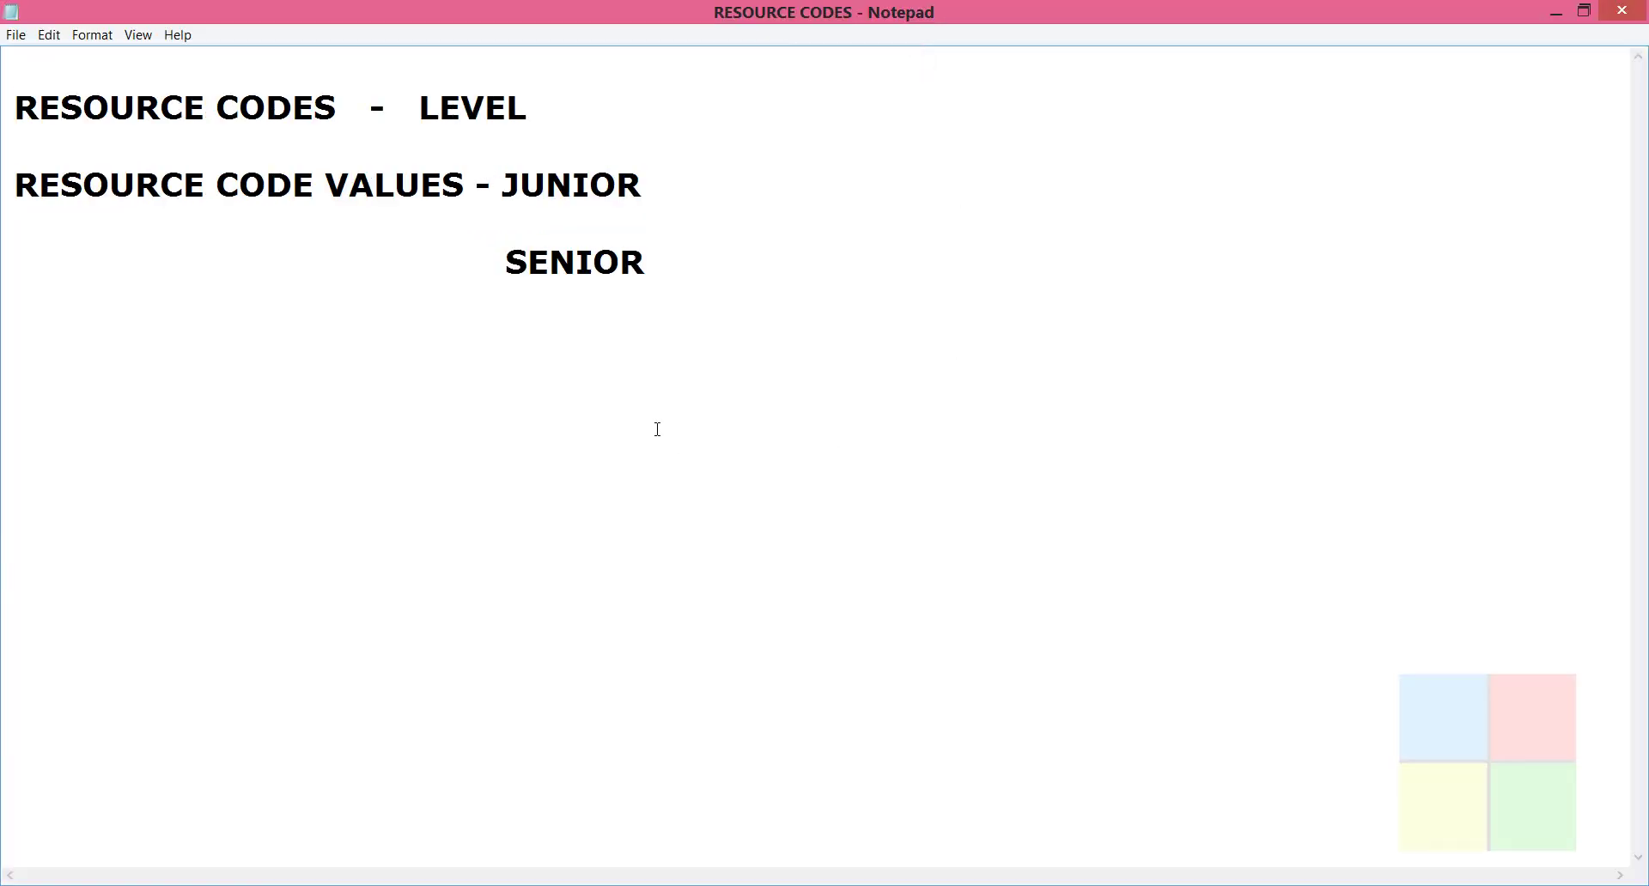
pyautogui.moveTo(419, 108); pyautogui.dragTo(538, 106)
pyautogui.click(538, 136)
pyautogui.moveTo(494, 185); pyautogui.dragTo(653, 186)
pyautogui.click(648, 262)
pyautogui.moveTo(497, 262); pyautogui.dragTo(652, 263)
pyautogui.click(662, 319)
pyautogui.click(1554, 16)
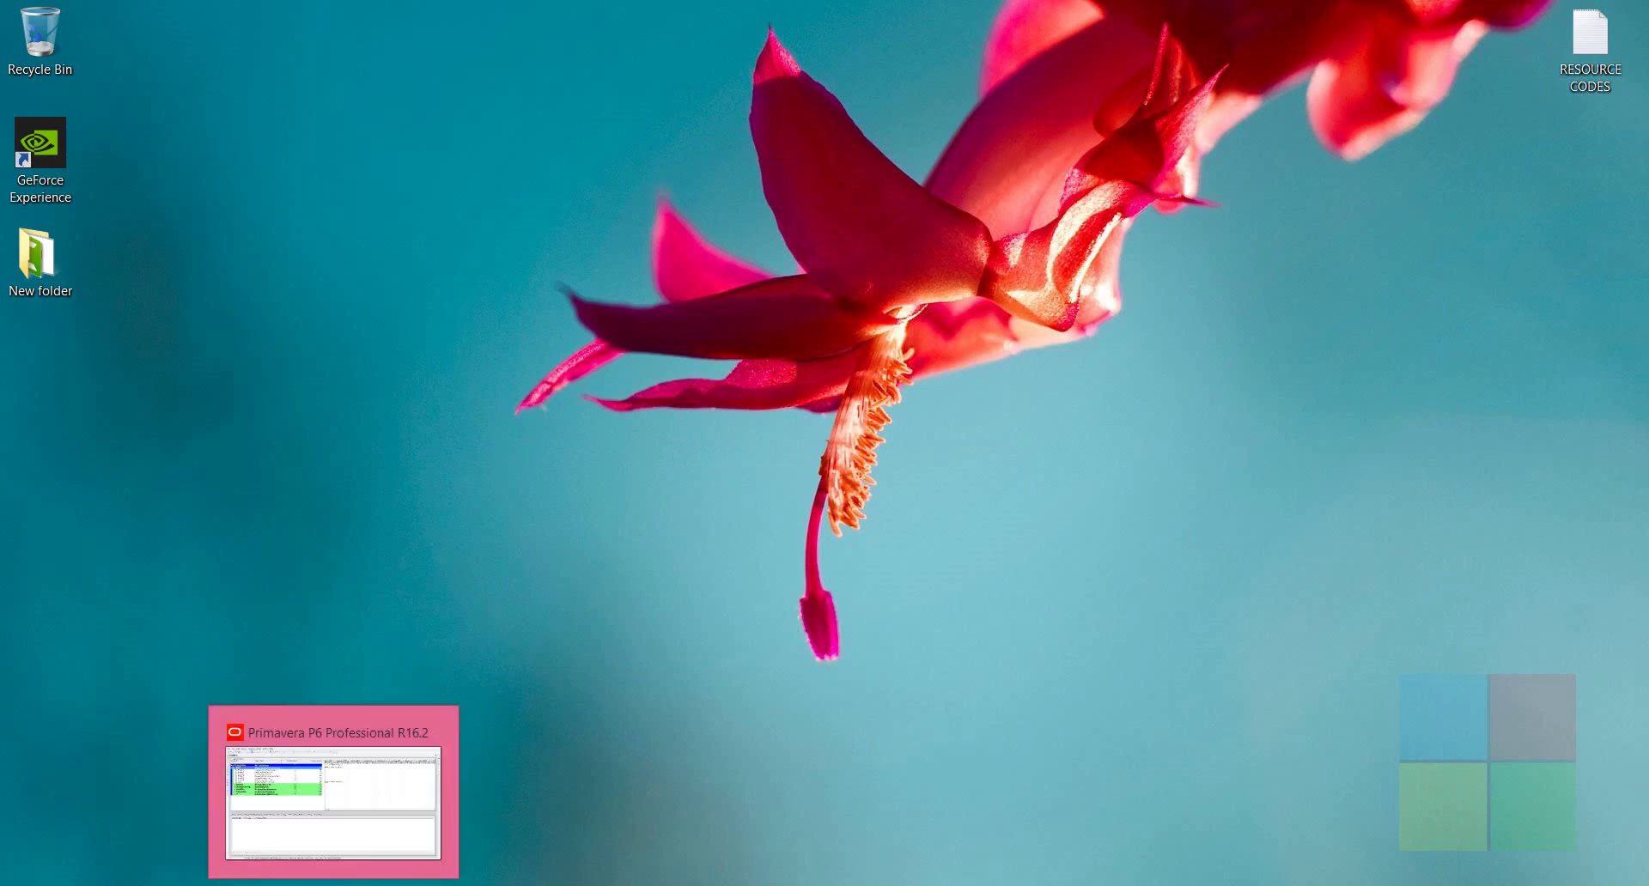
# Switch to Primavera P6 Professional and close and reopen the Projects view.
pyautogui.click(333, 884)
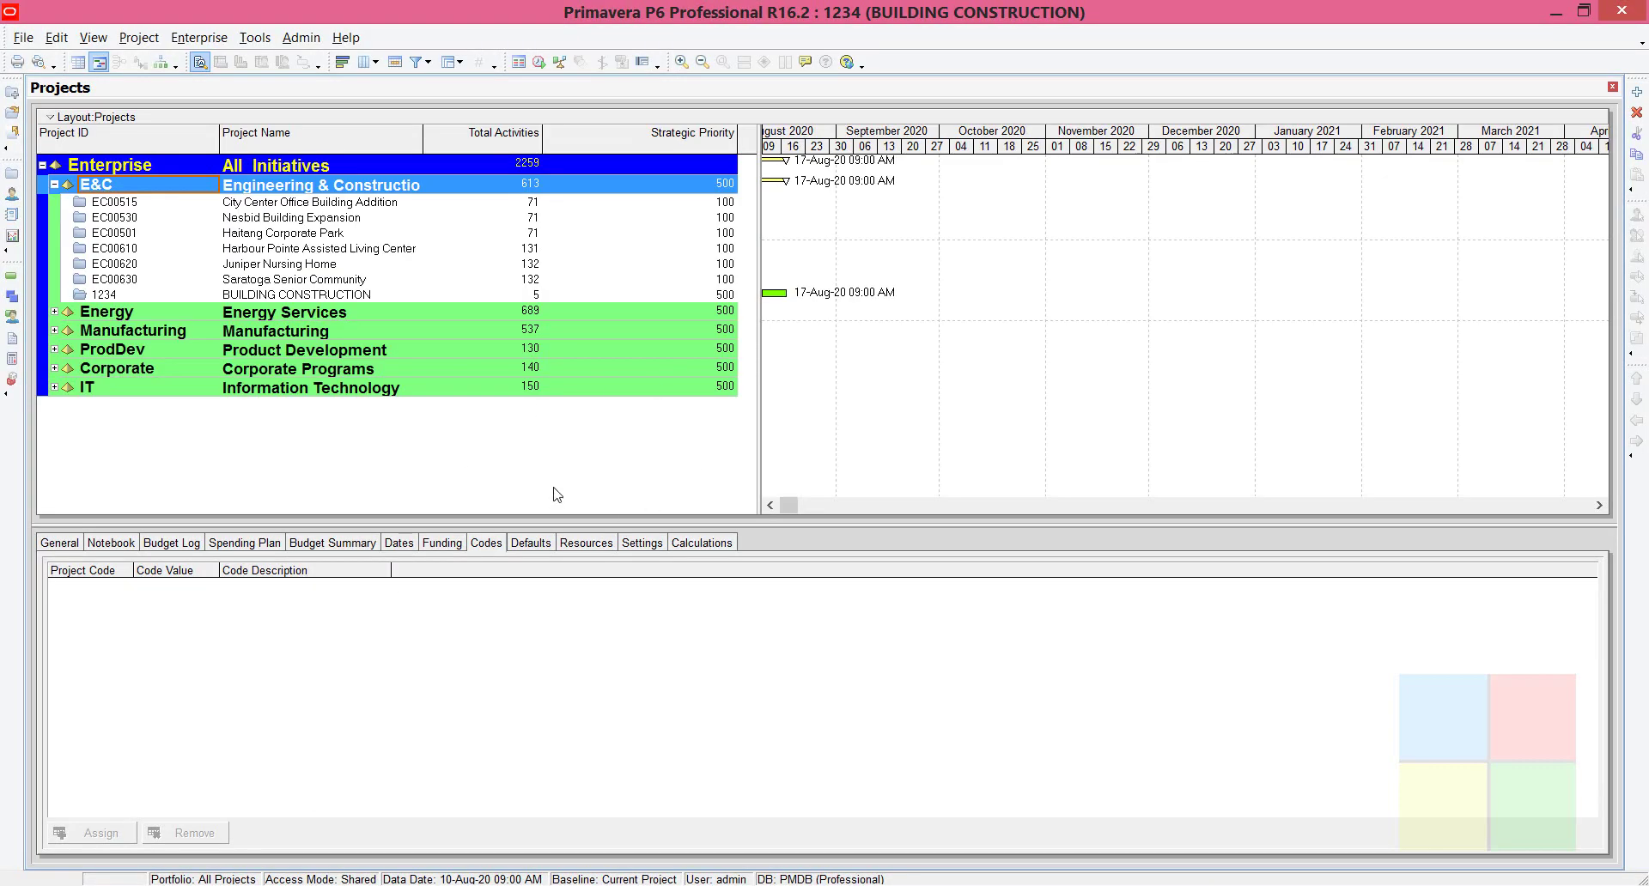
pyautogui.click(1612, 87)
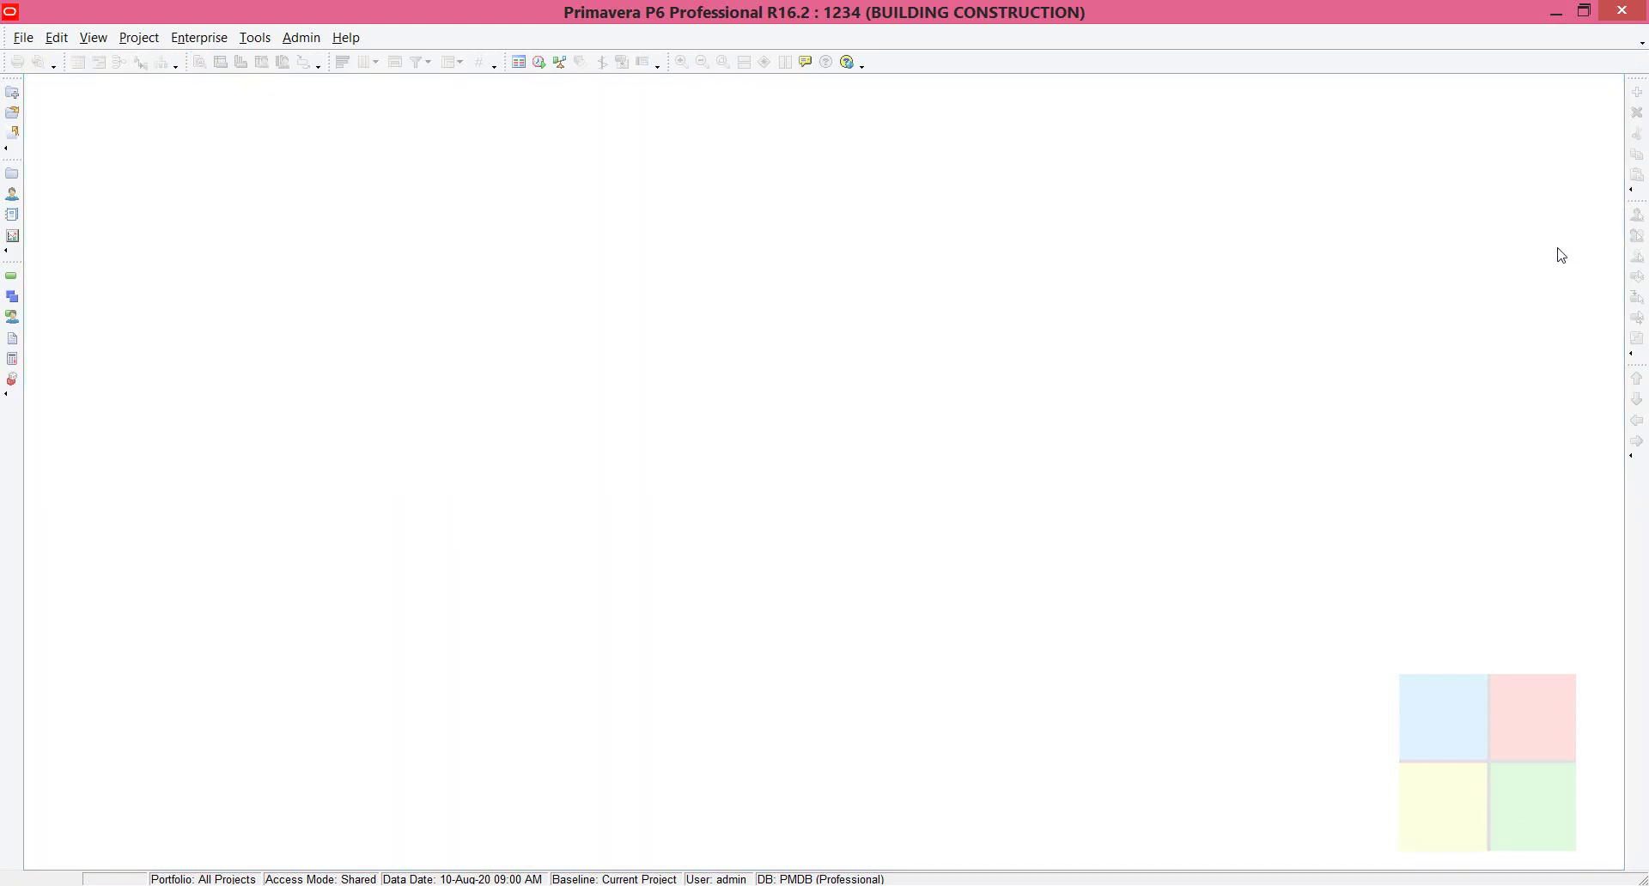
pyautogui.click(225, 34)
pyautogui.click(258, 69)
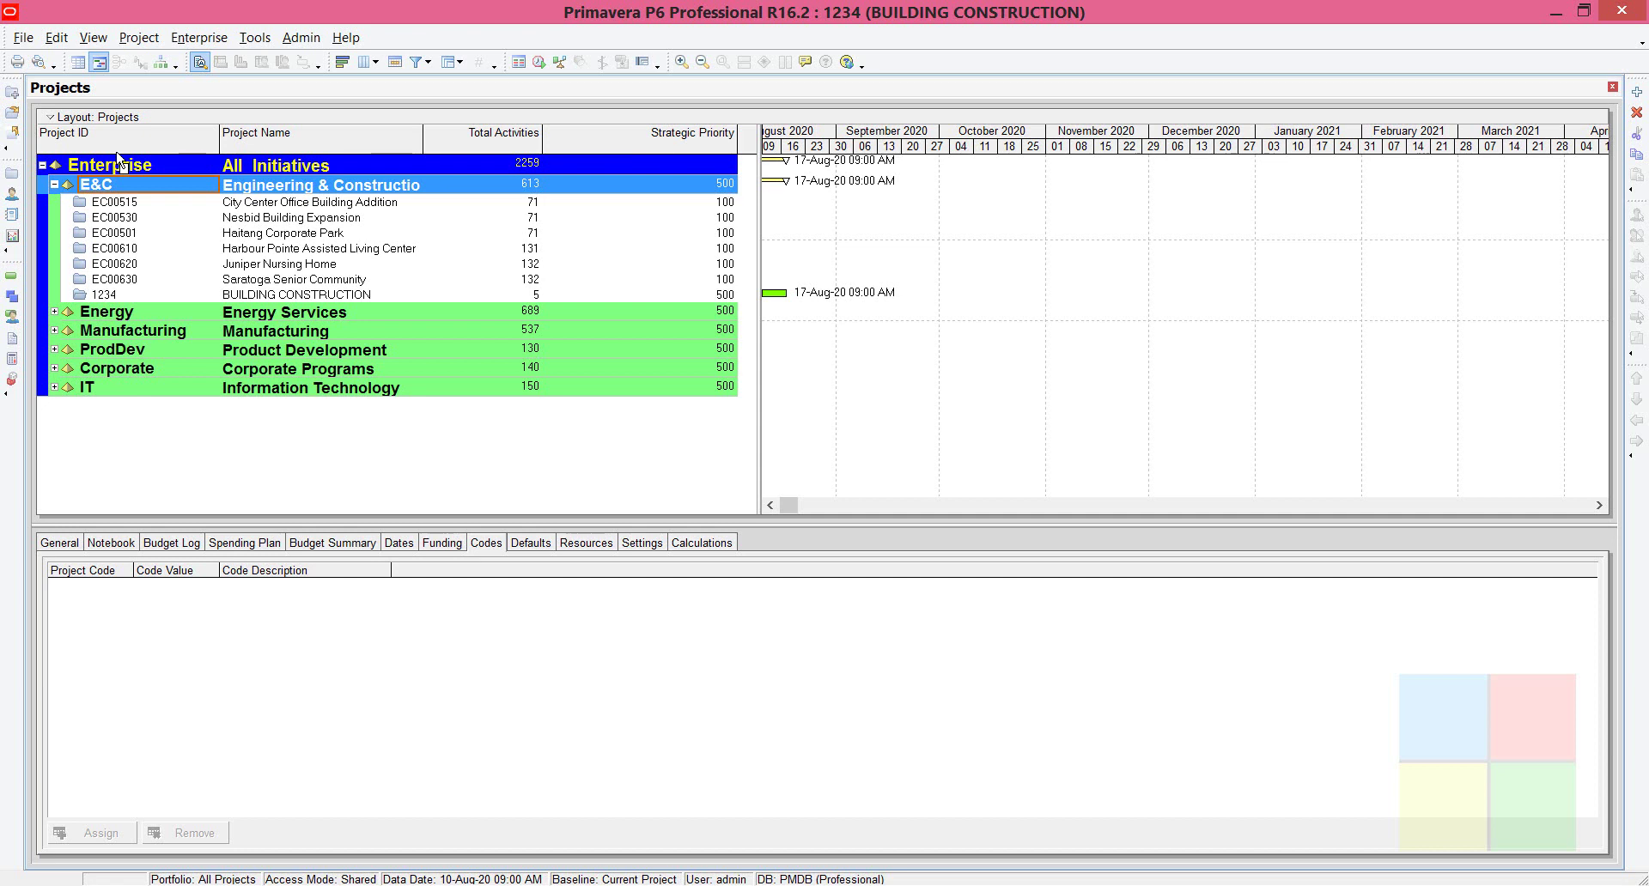
# Open the enterprise Resources view, look back at the Projects view, and return to Resources.
pyautogui.click(210, 44)
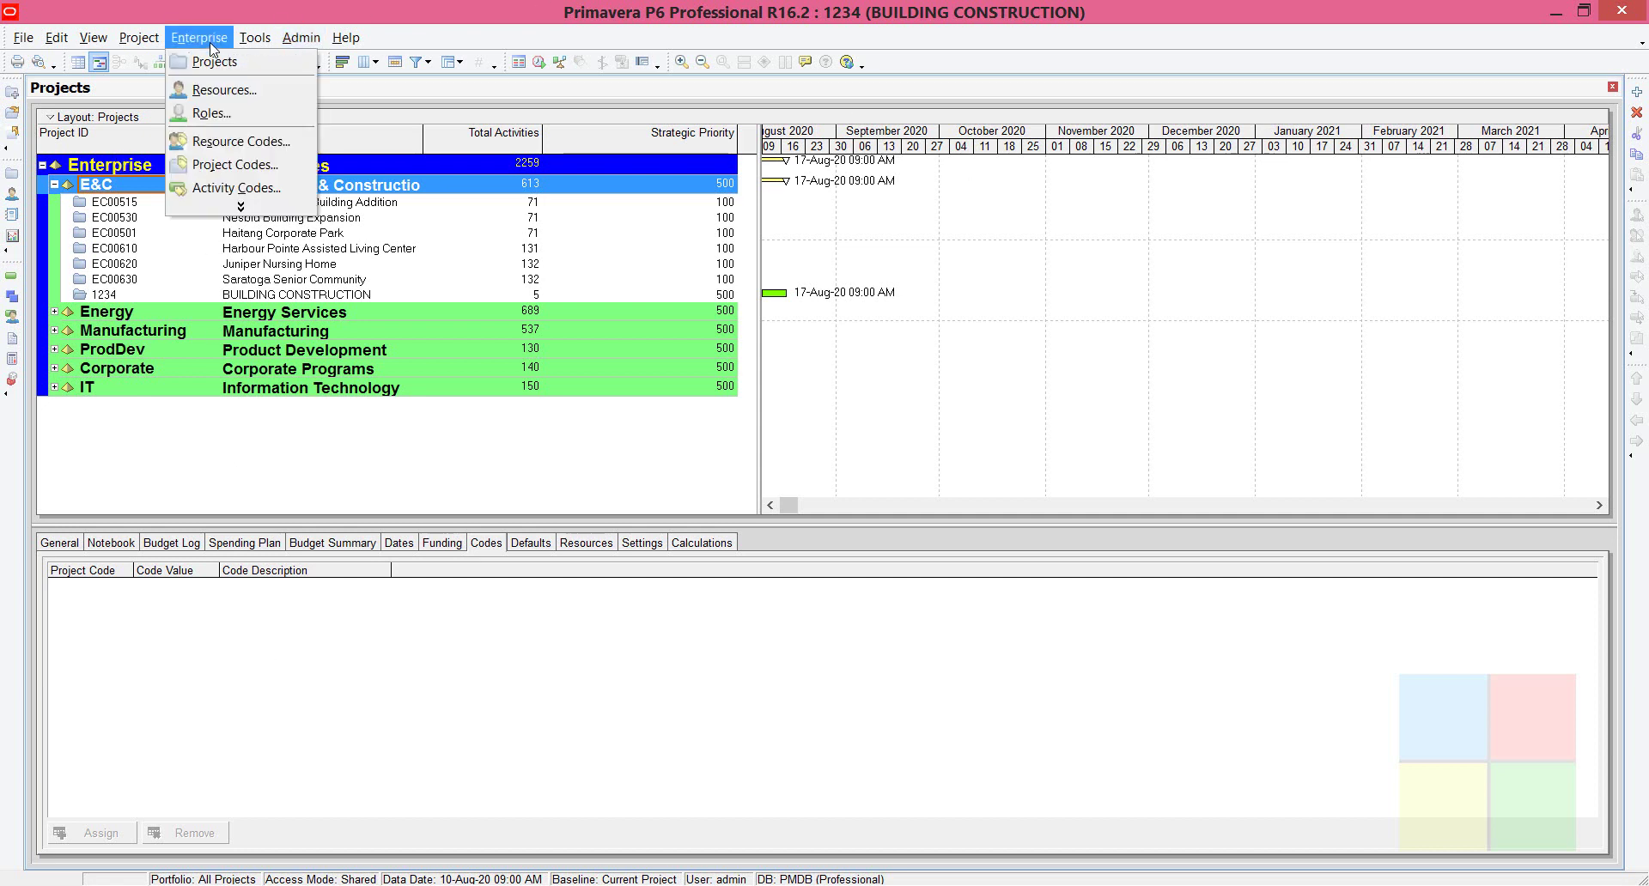
pyautogui.click(240, 213)
pyautogui.click(243, 163)
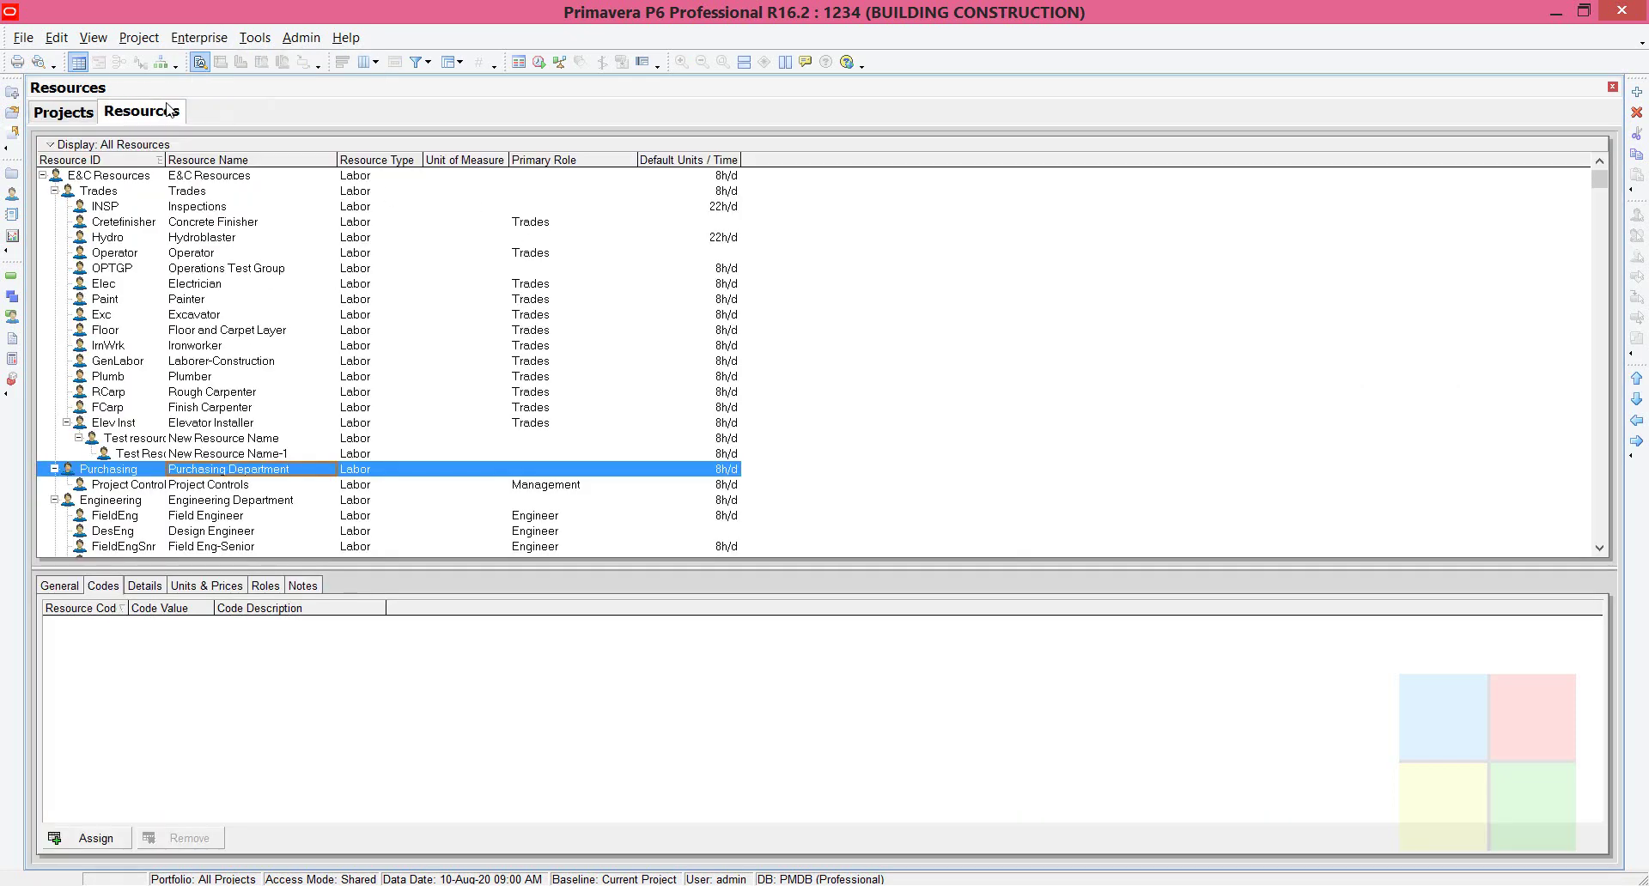
pyautogui.click(85, 115)
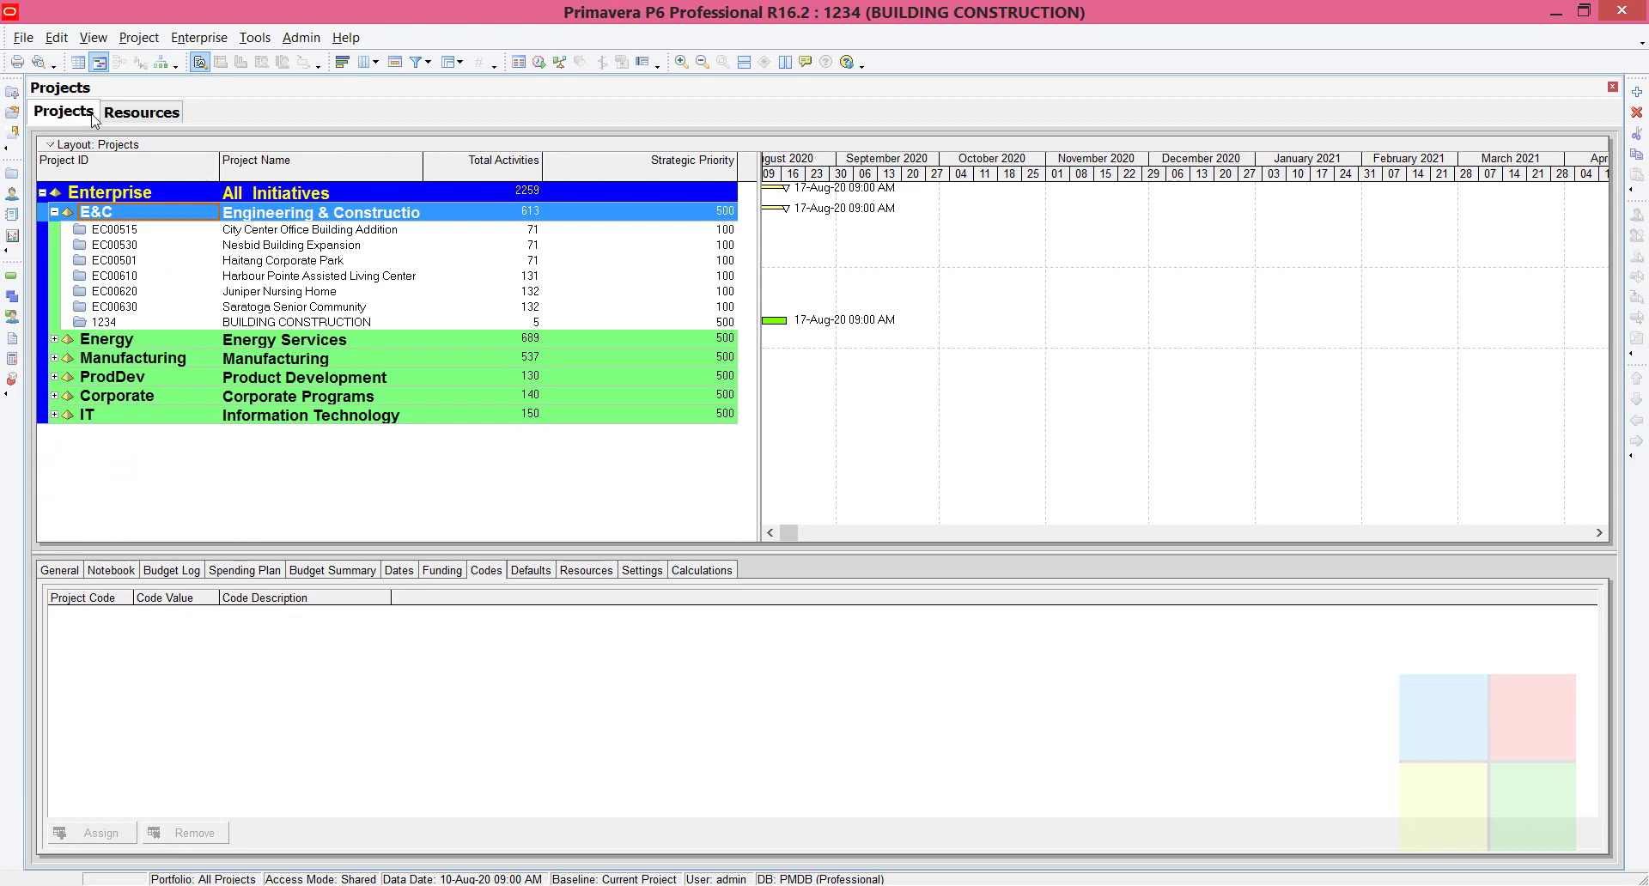
pyautogui.click(142, 113)
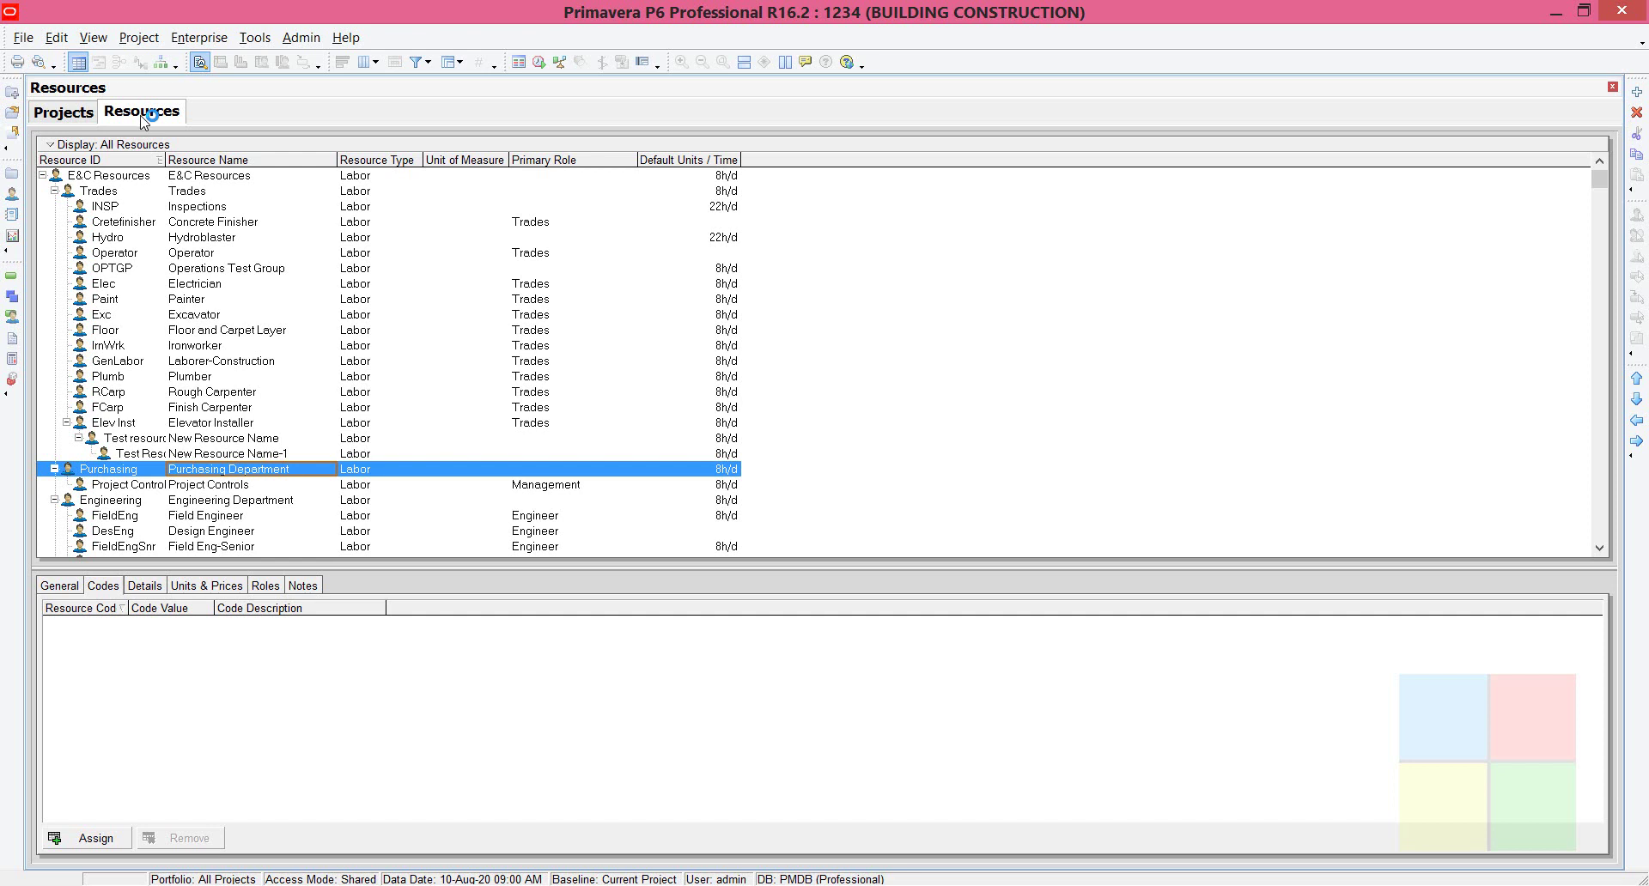
# Examine the codes assigned to Operations Test Group and look through the resource list.
pyautogui.click(127, 267)
pyautogui.scroll(-4, 283, 352)
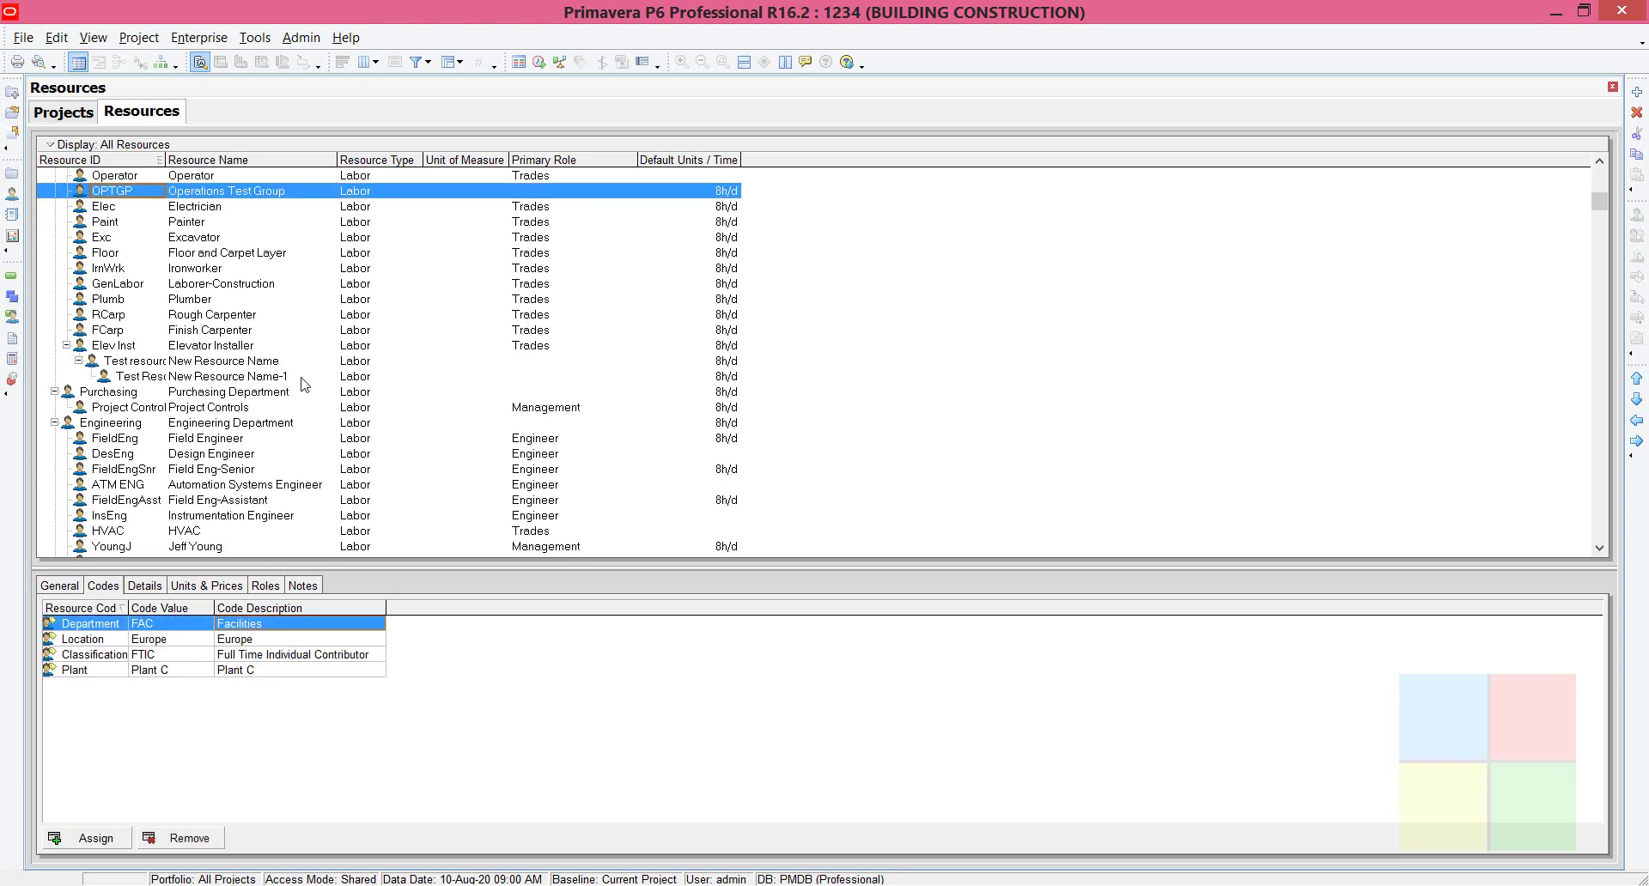
pyautogui.scroll(-15, 303, 383)
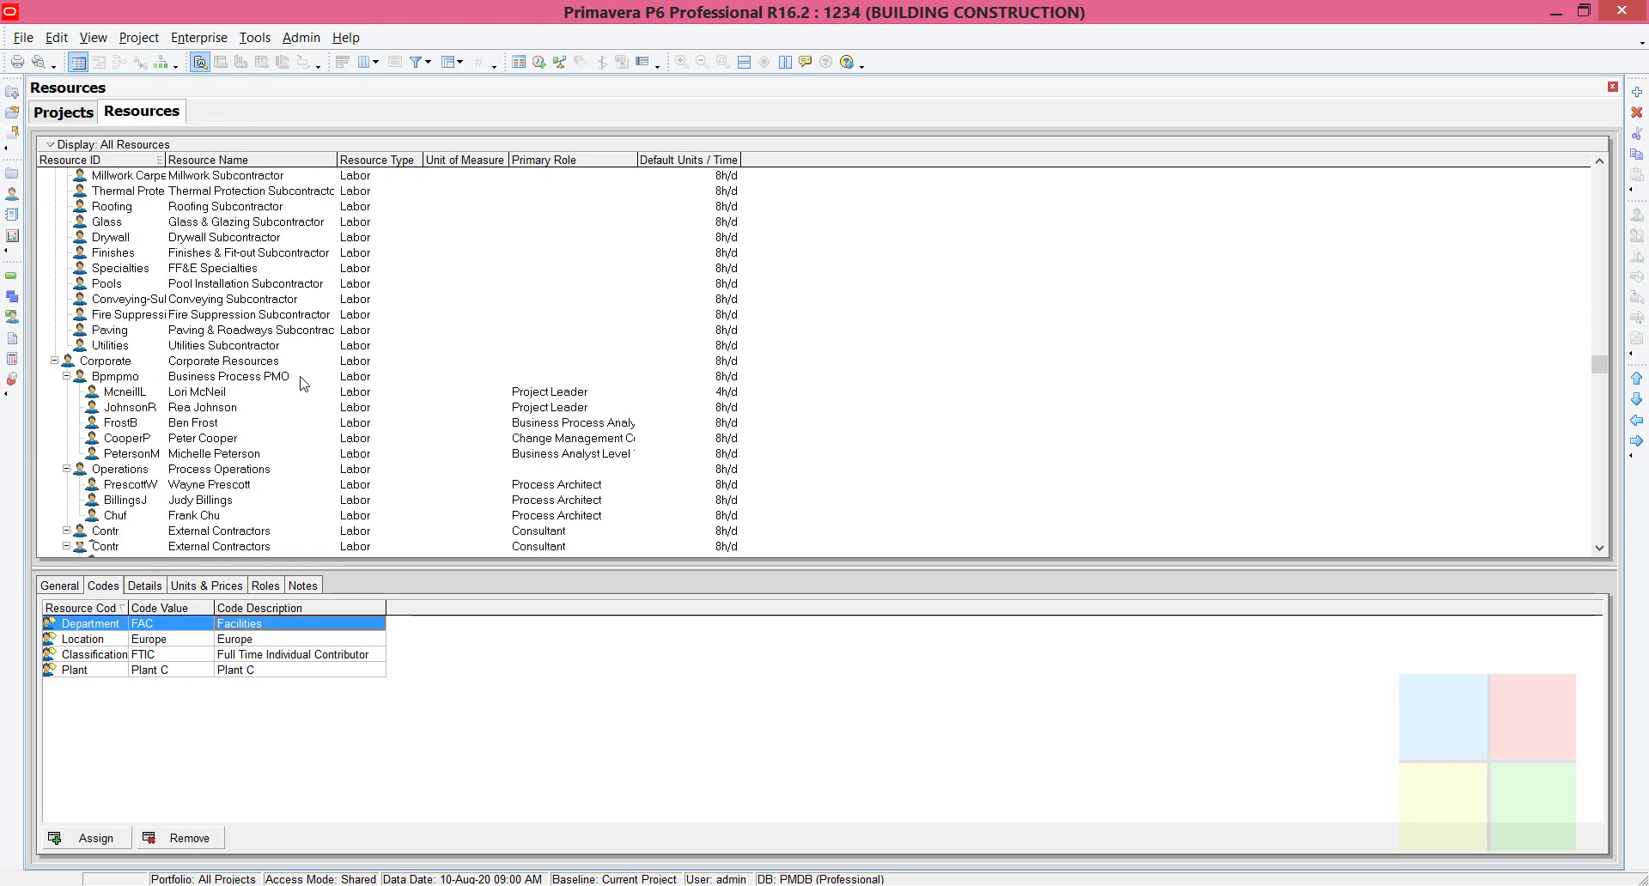
pyautogui.scroll(15, 303, 384)
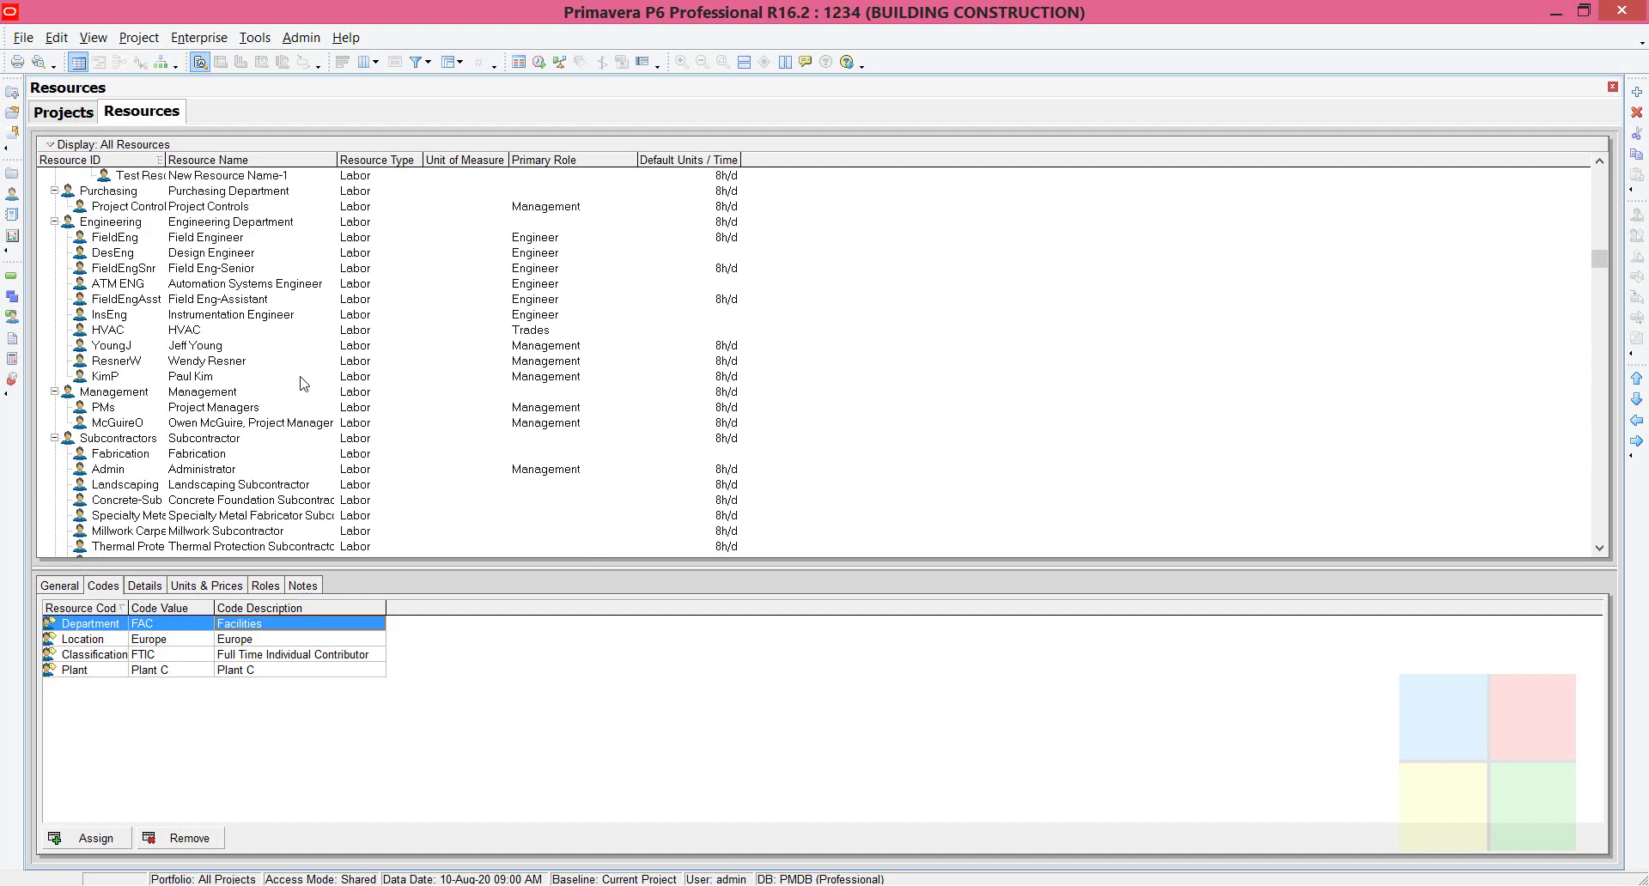
pyautogui.scroll(4, 302, 384)
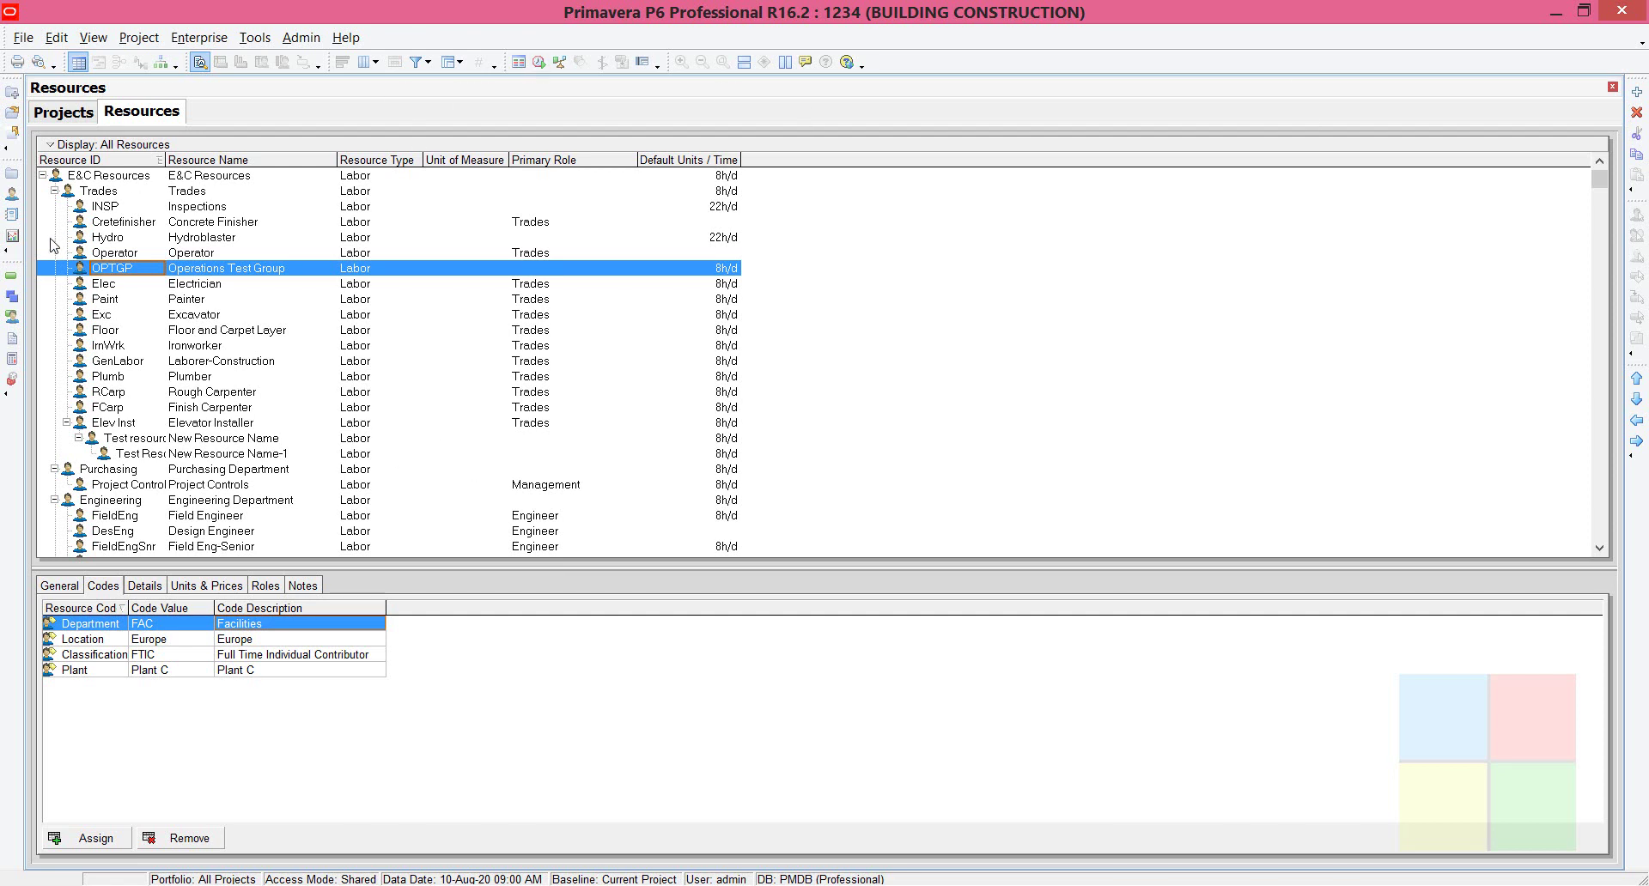
# Examine how the resources are organised by collapsing and expanding the Trades, Purchasing and Engineering groups.
pyautogui.click(54, 191)
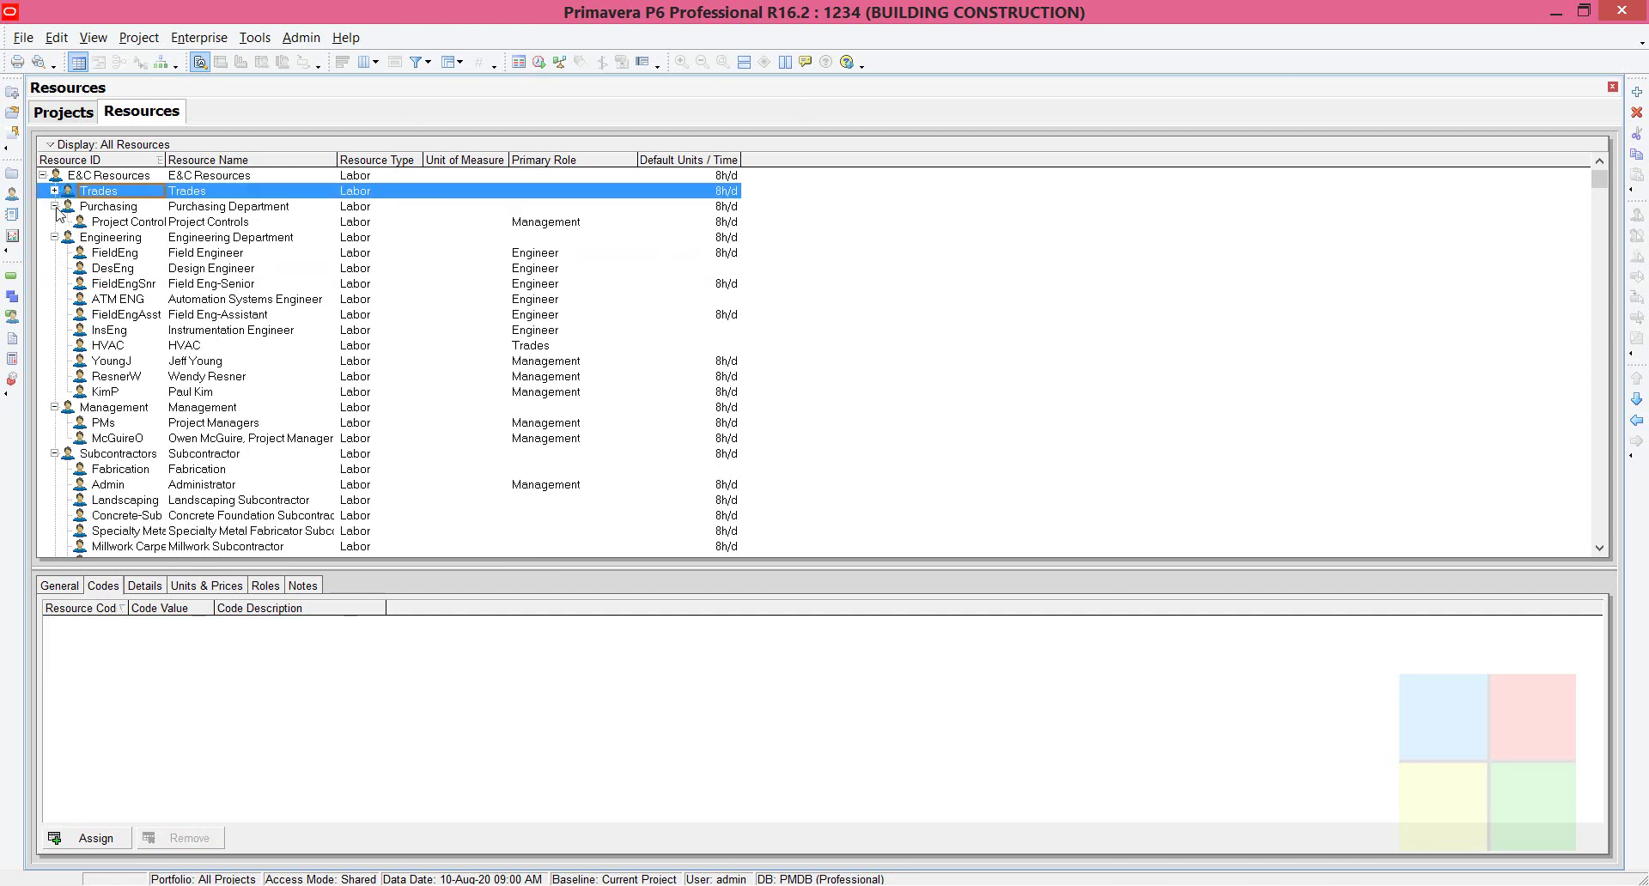
pyautogui.click(54, 206)
pyautogui.click(54, 221)
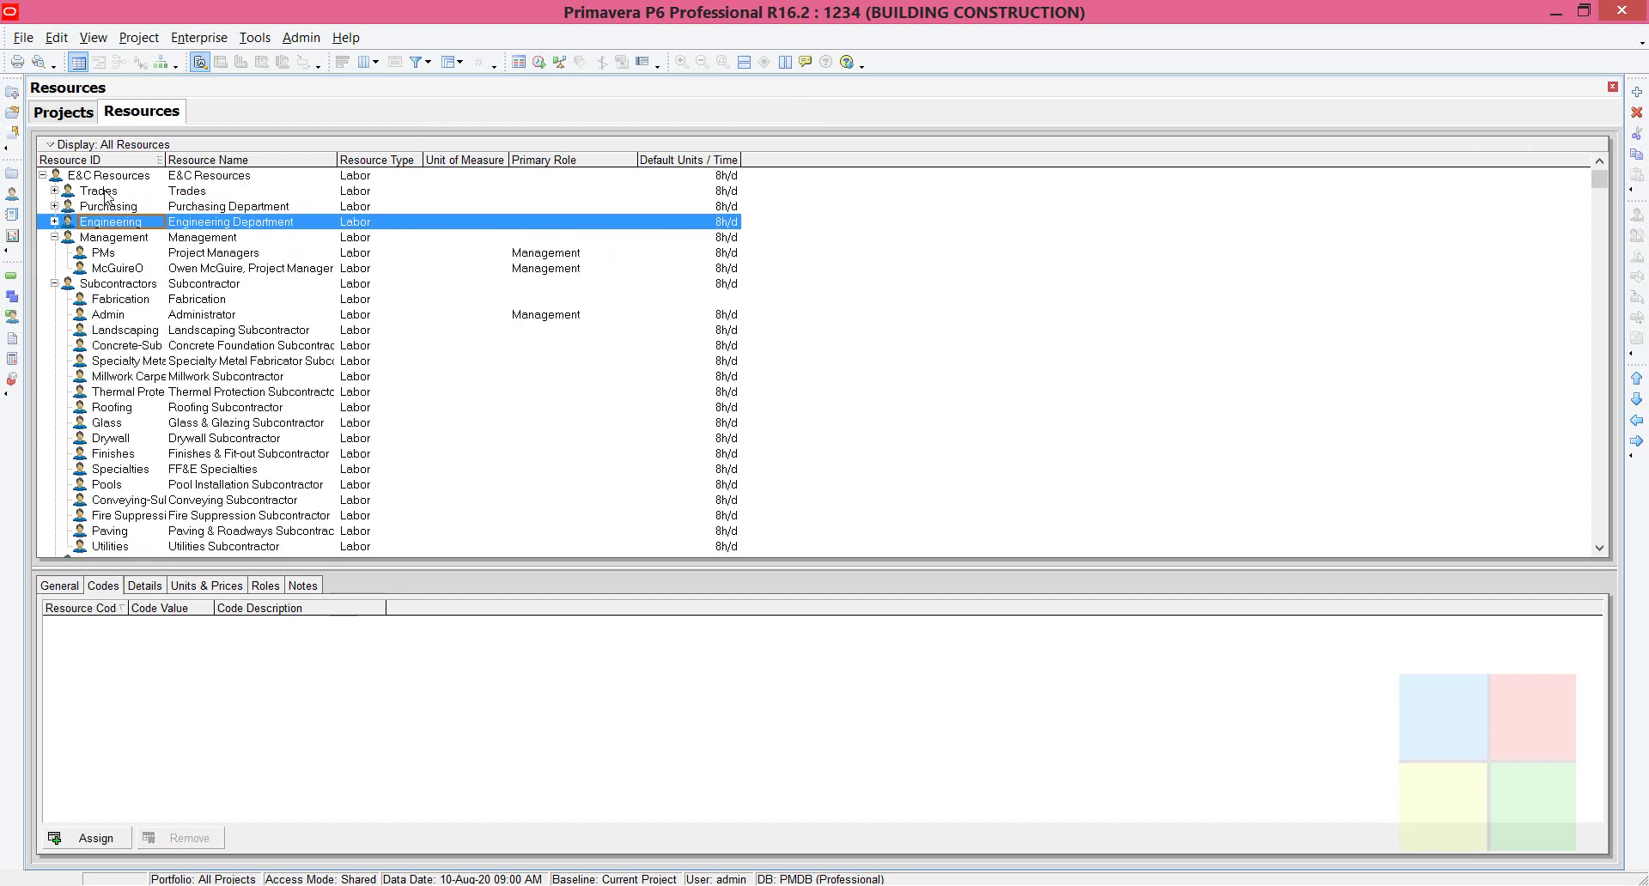
pyautogui.click(105, 192)
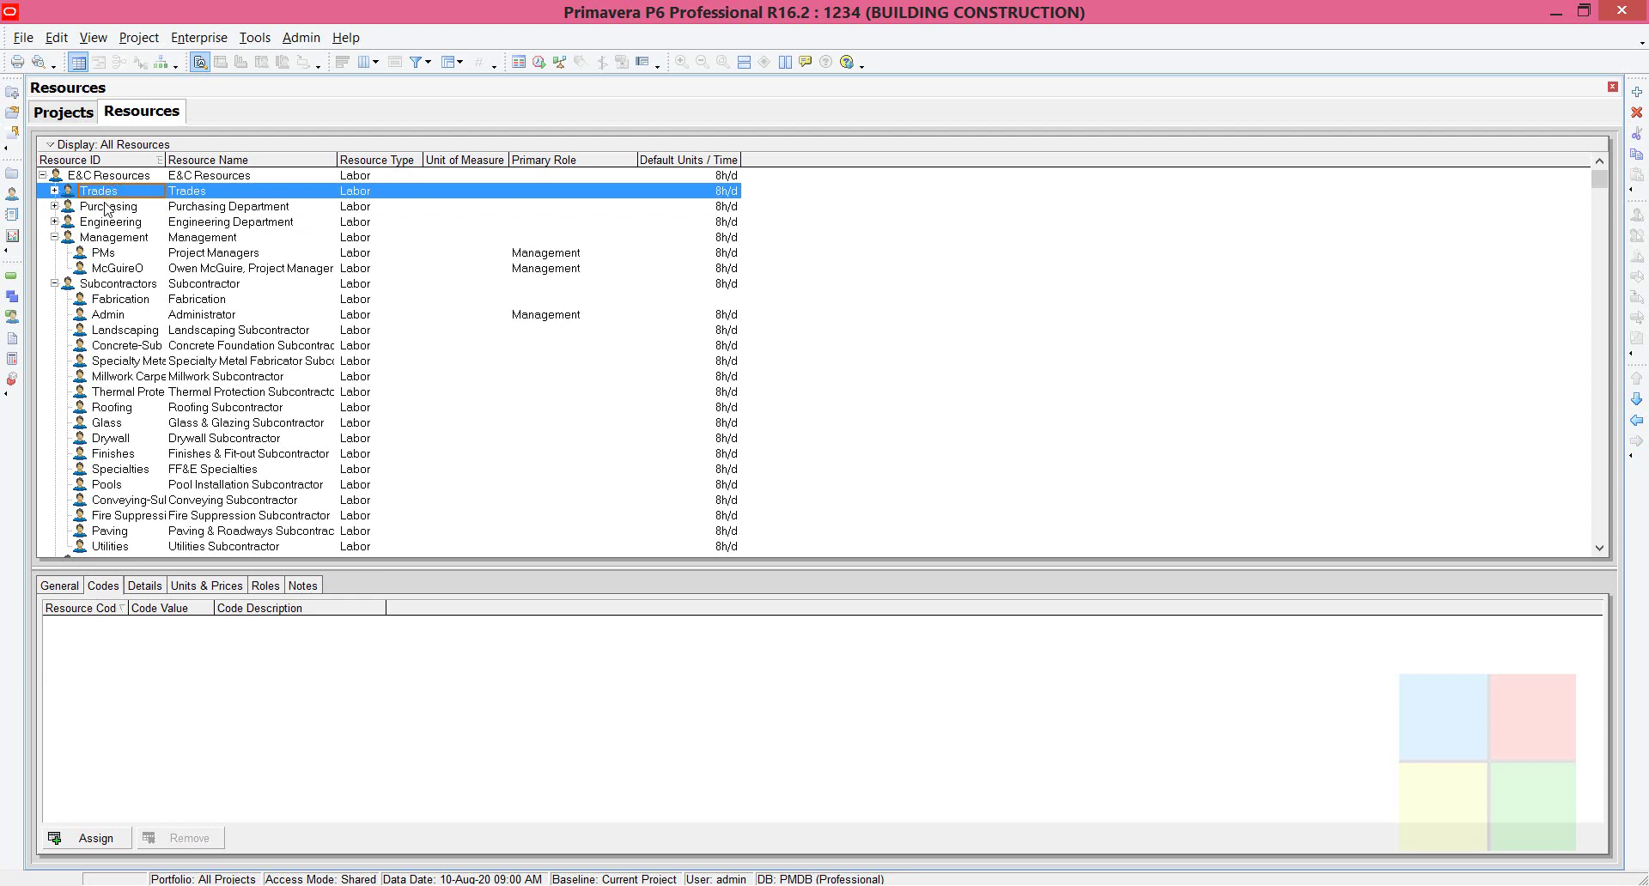
pyautogui.click(54, 191)
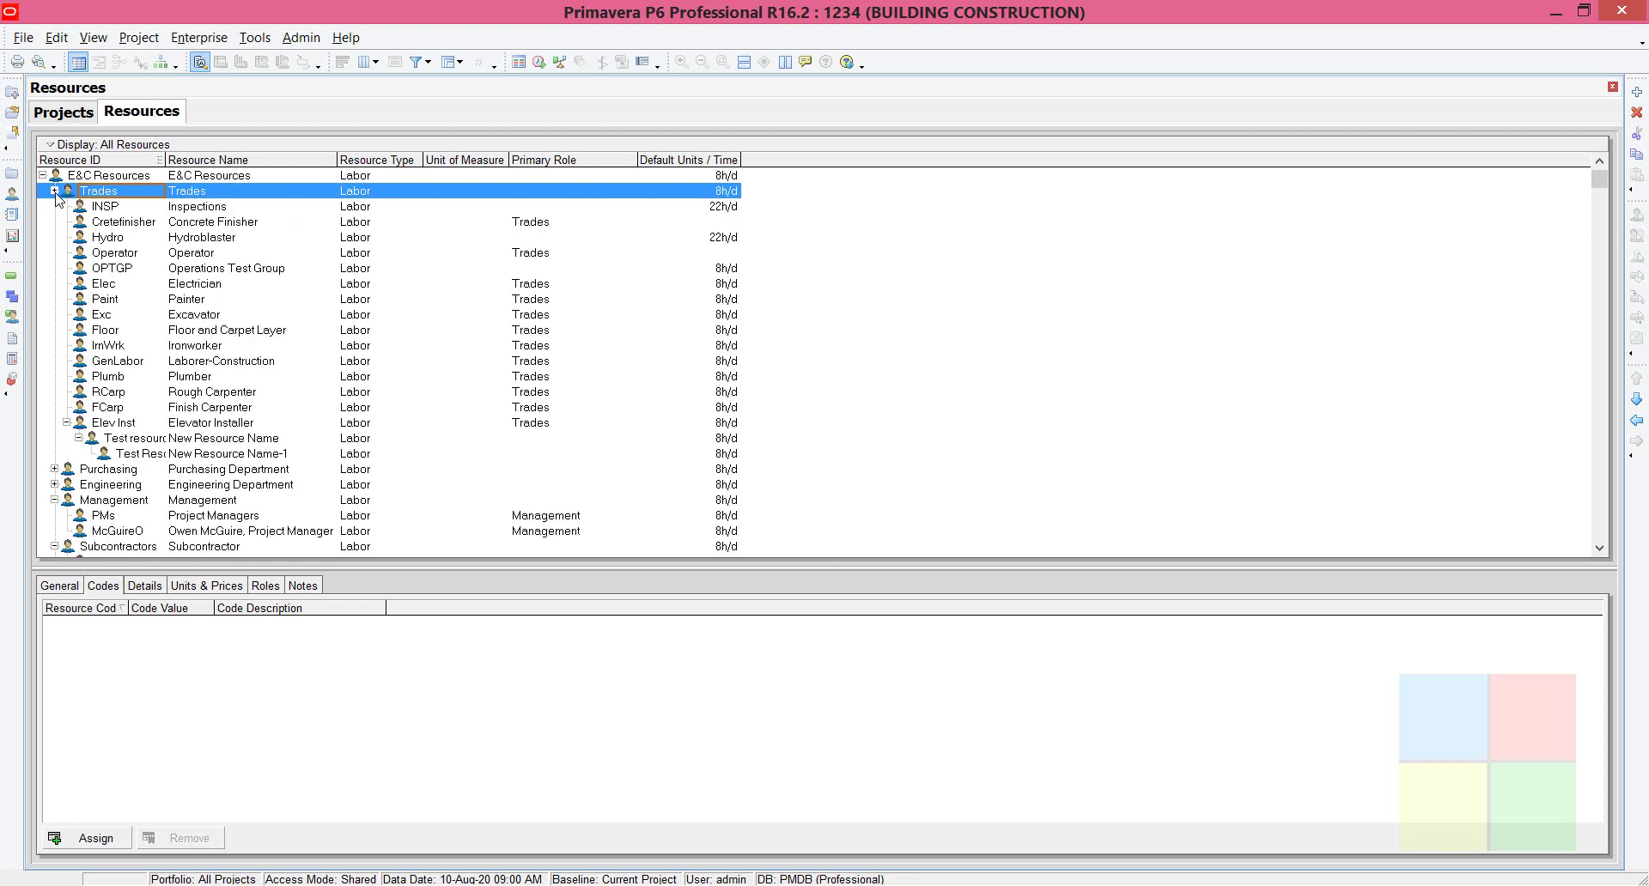
pyautogui.click(55, 191)
pyautogui.click(54, 206)
pyautogui.click(54, 206)
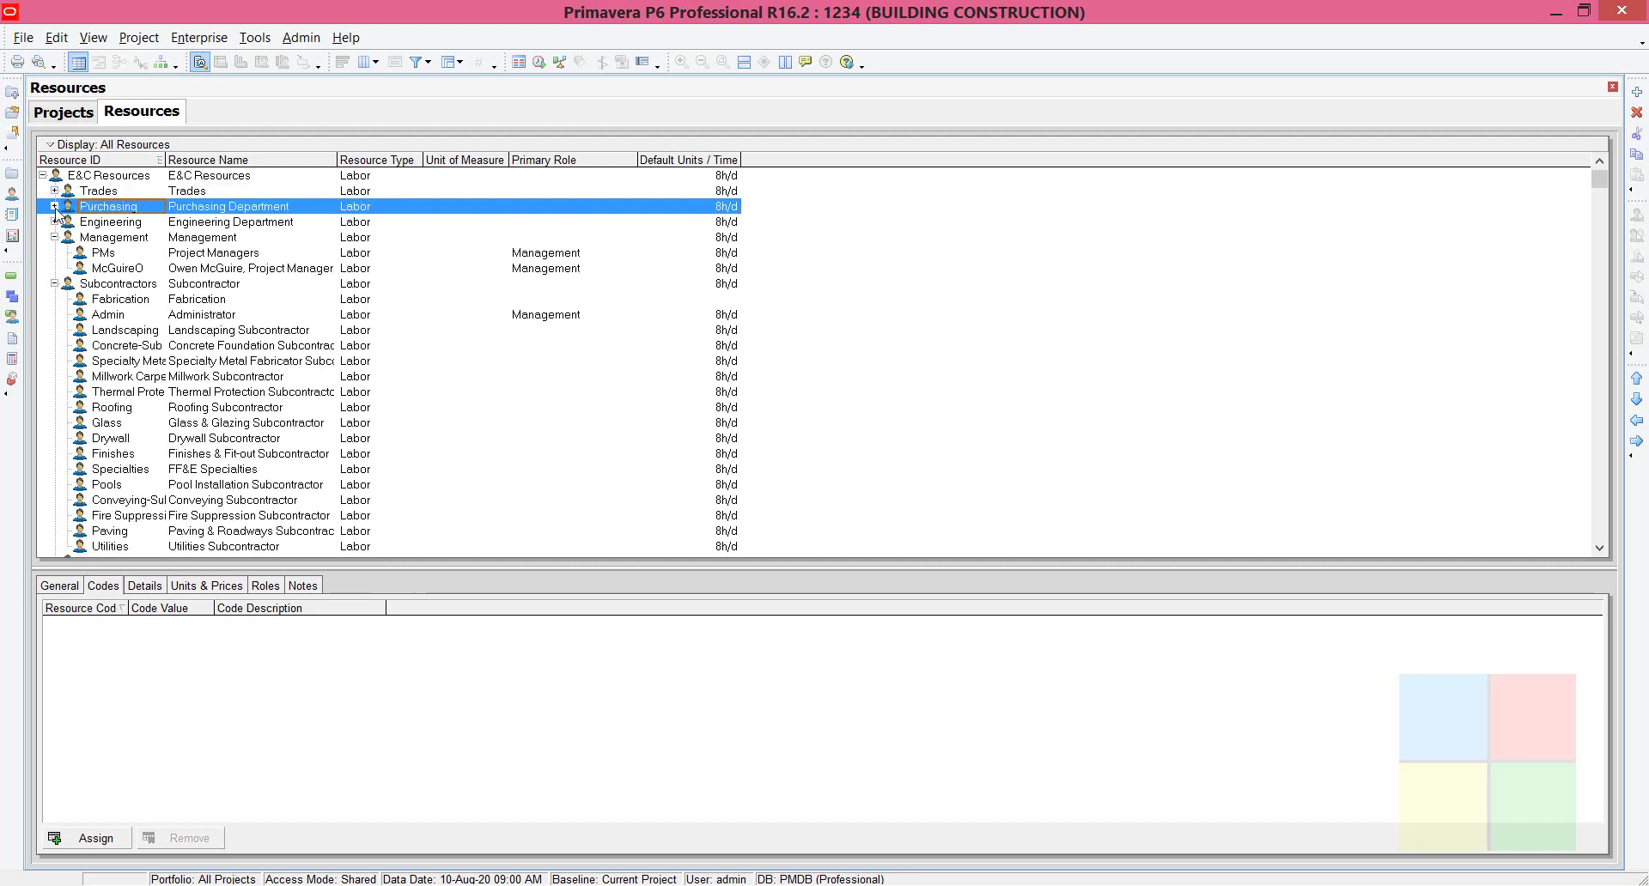
pyautogui.click(54, 221)
pyautogui.click(54, 221)
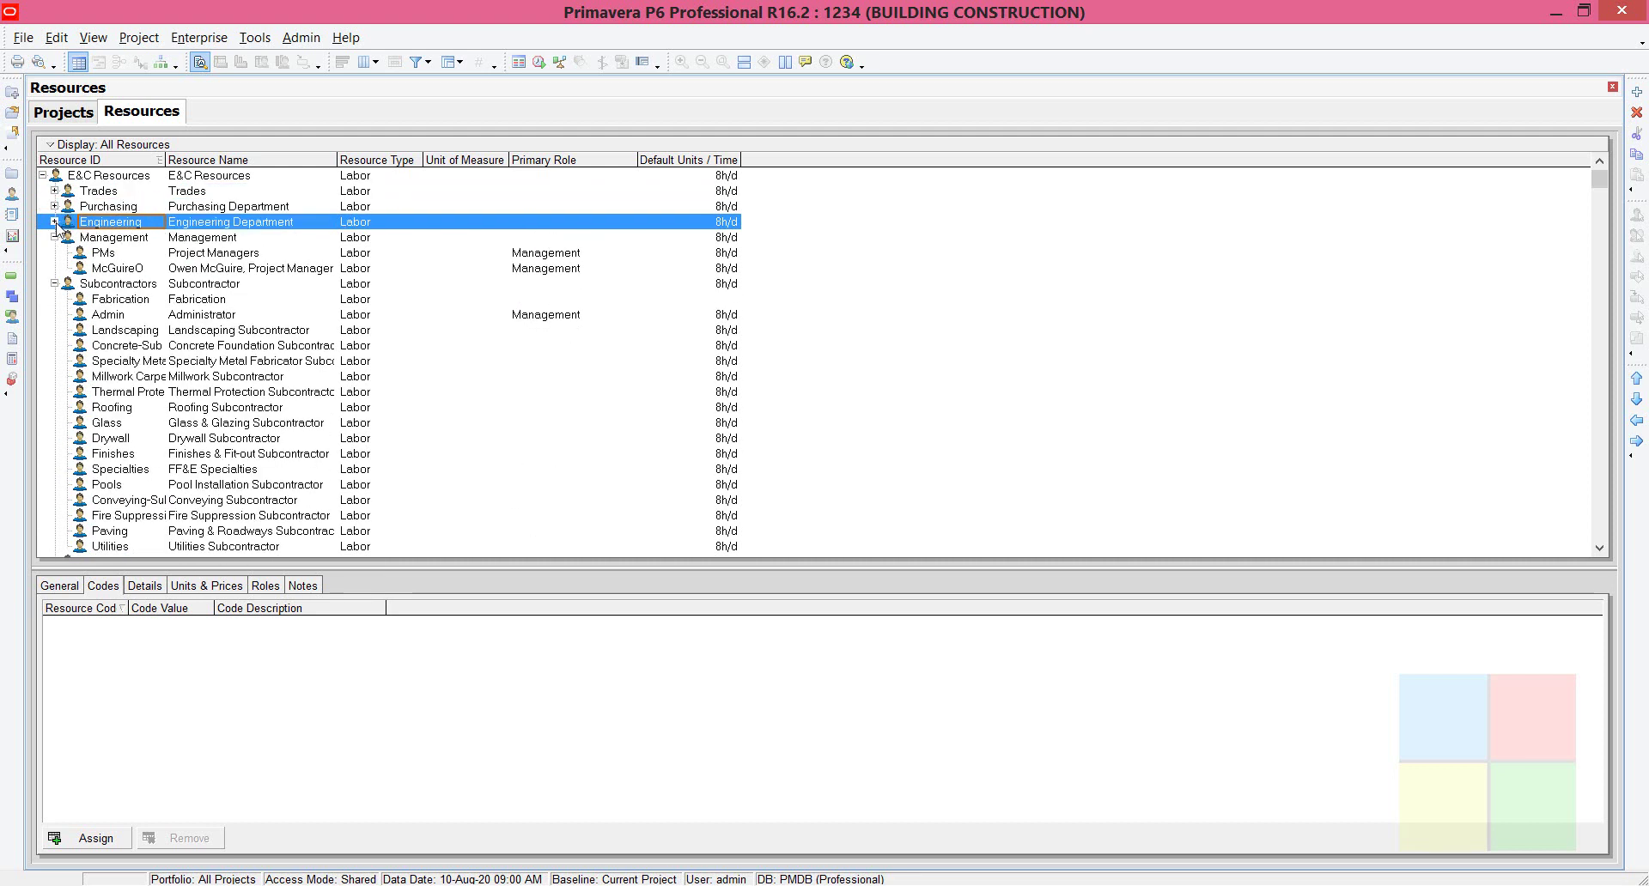
pyautogui.click(54, 222)
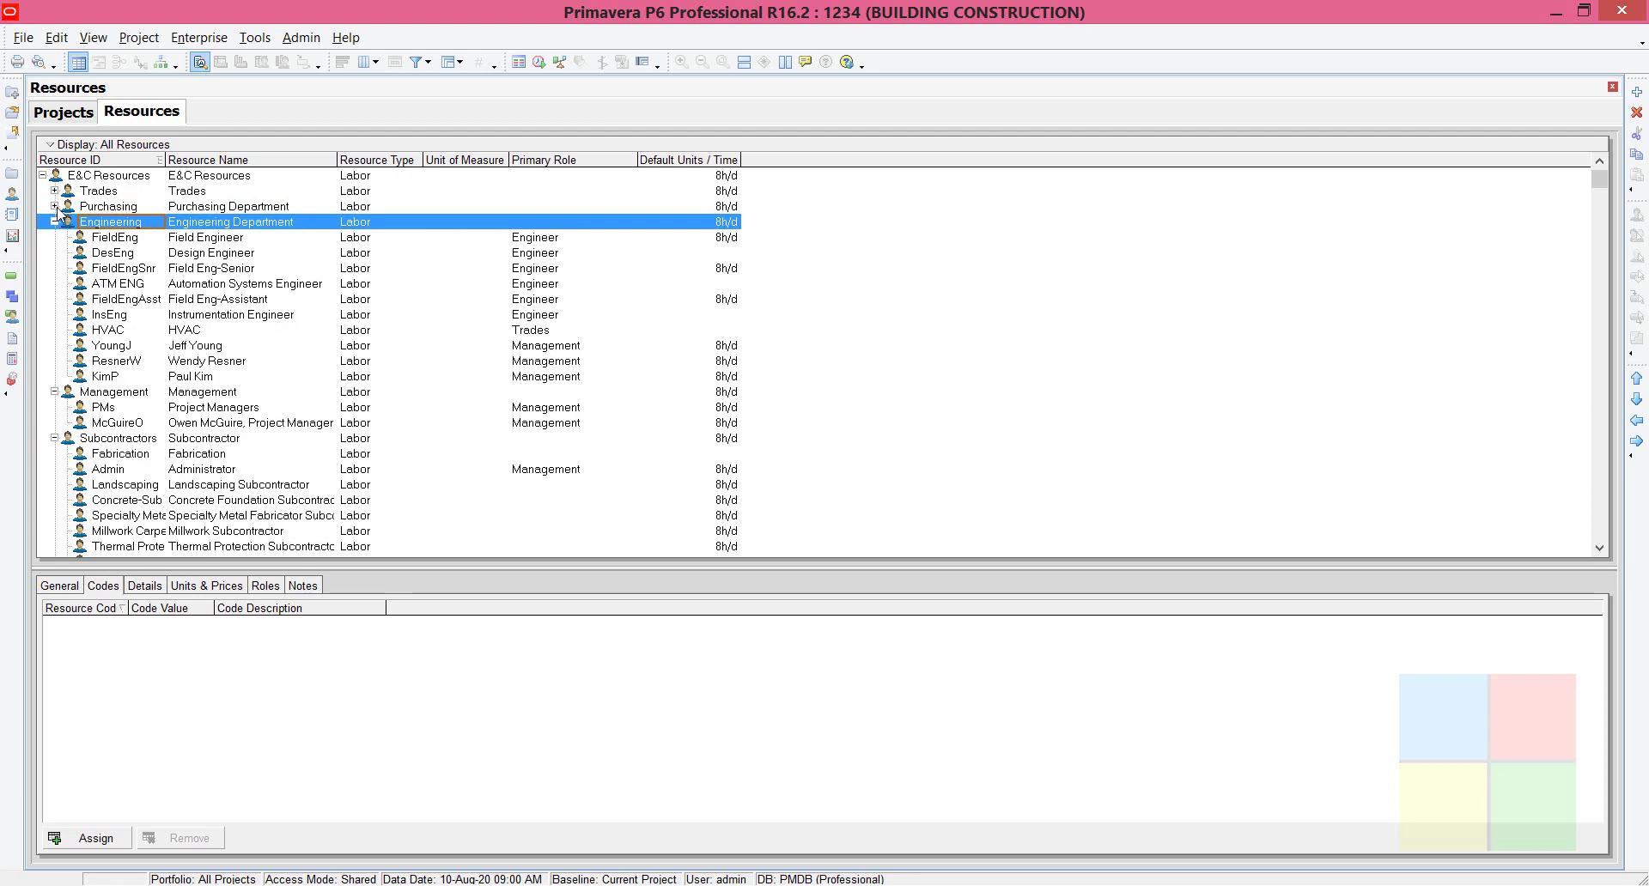
pyautogui.click(54, 206)
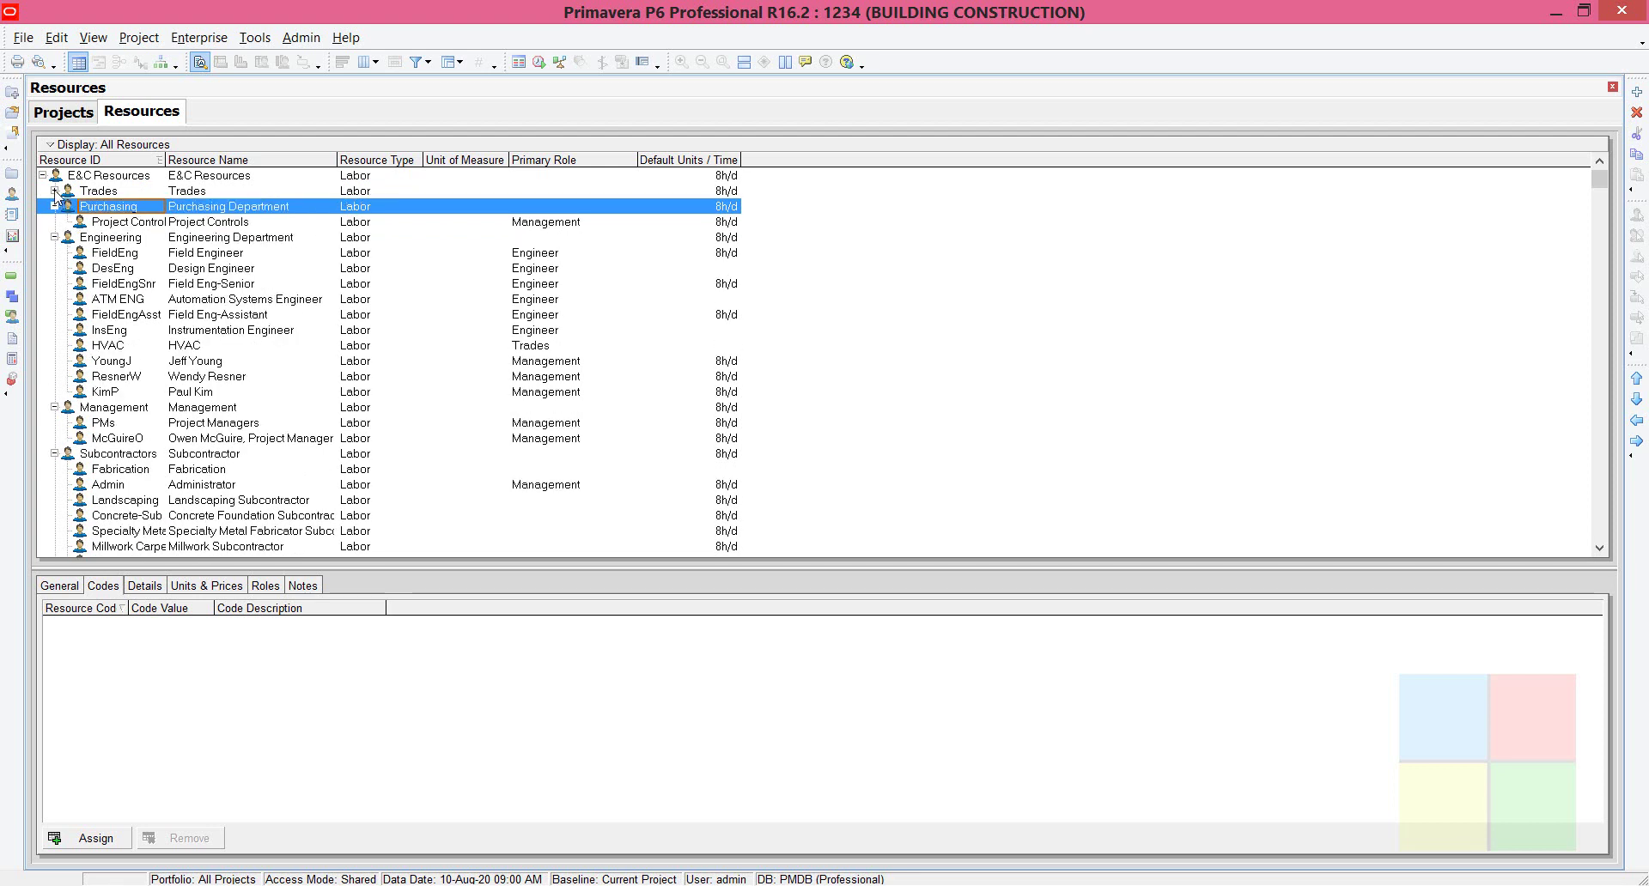
pyautogui.click(54, 191)
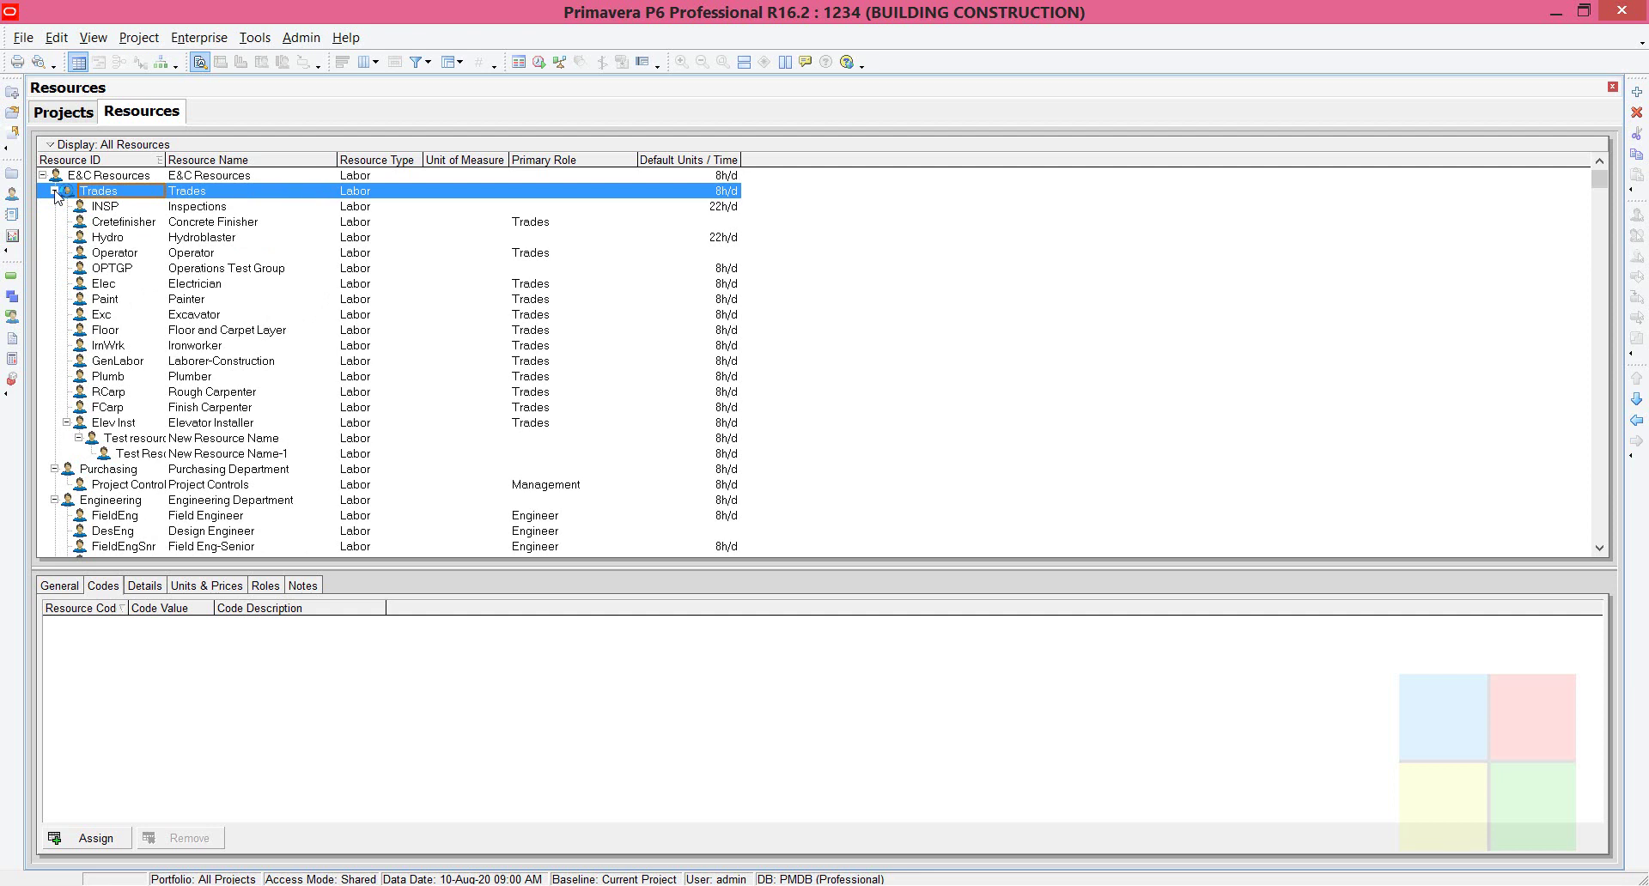
# Check the available group and sort options for the resource list without changing the grouping.
pyautogui.rightClick(321, 253)
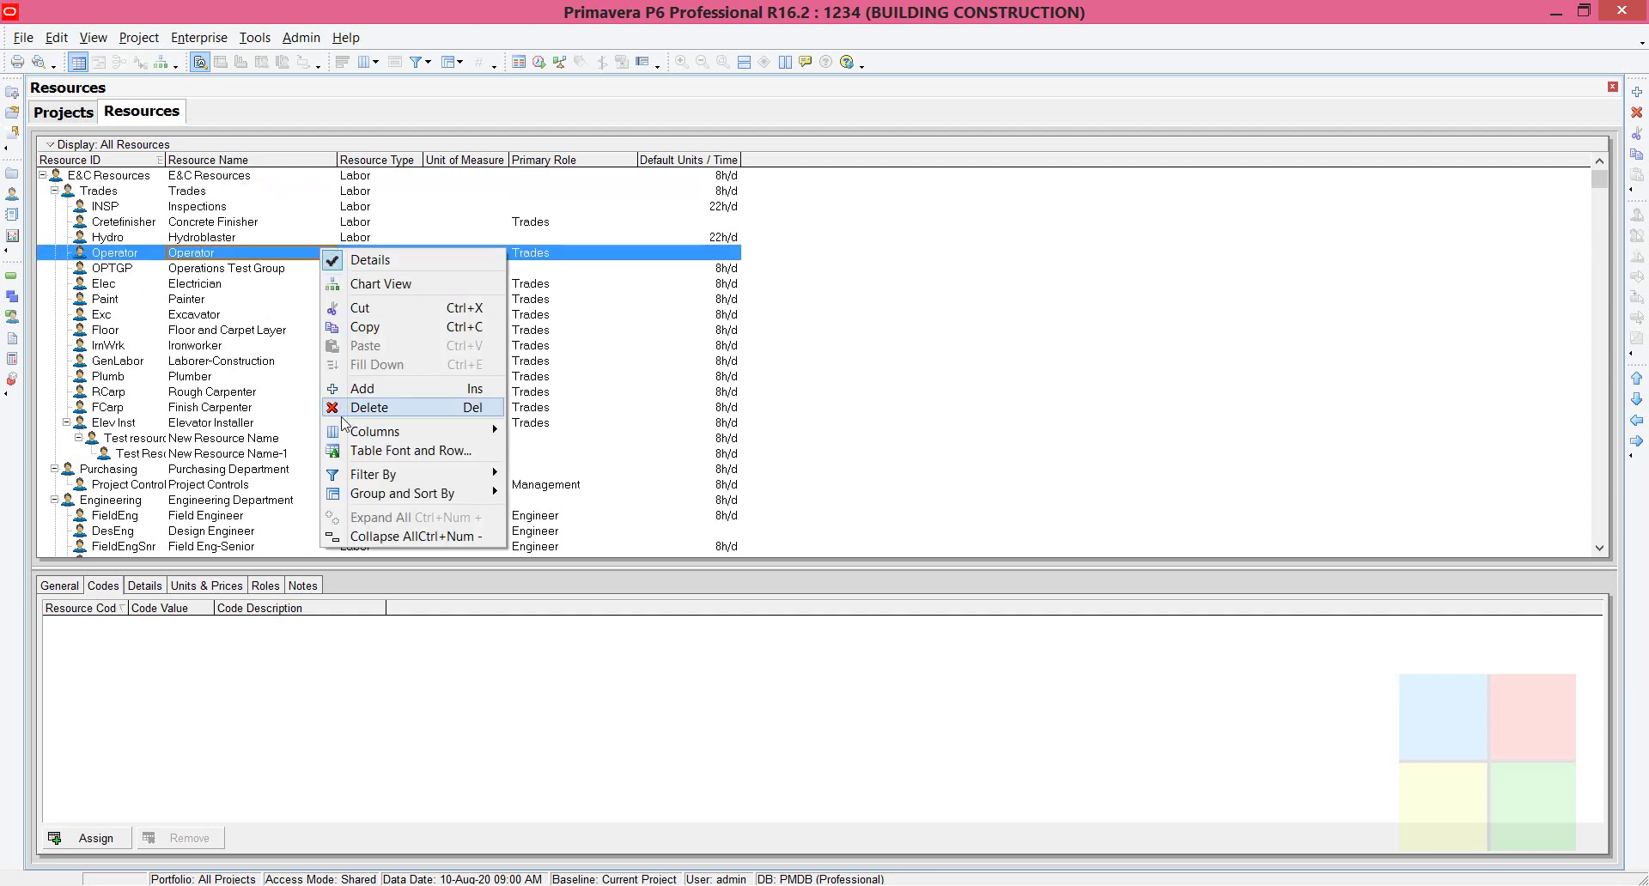
pyautogui.moveTo(397, 498)
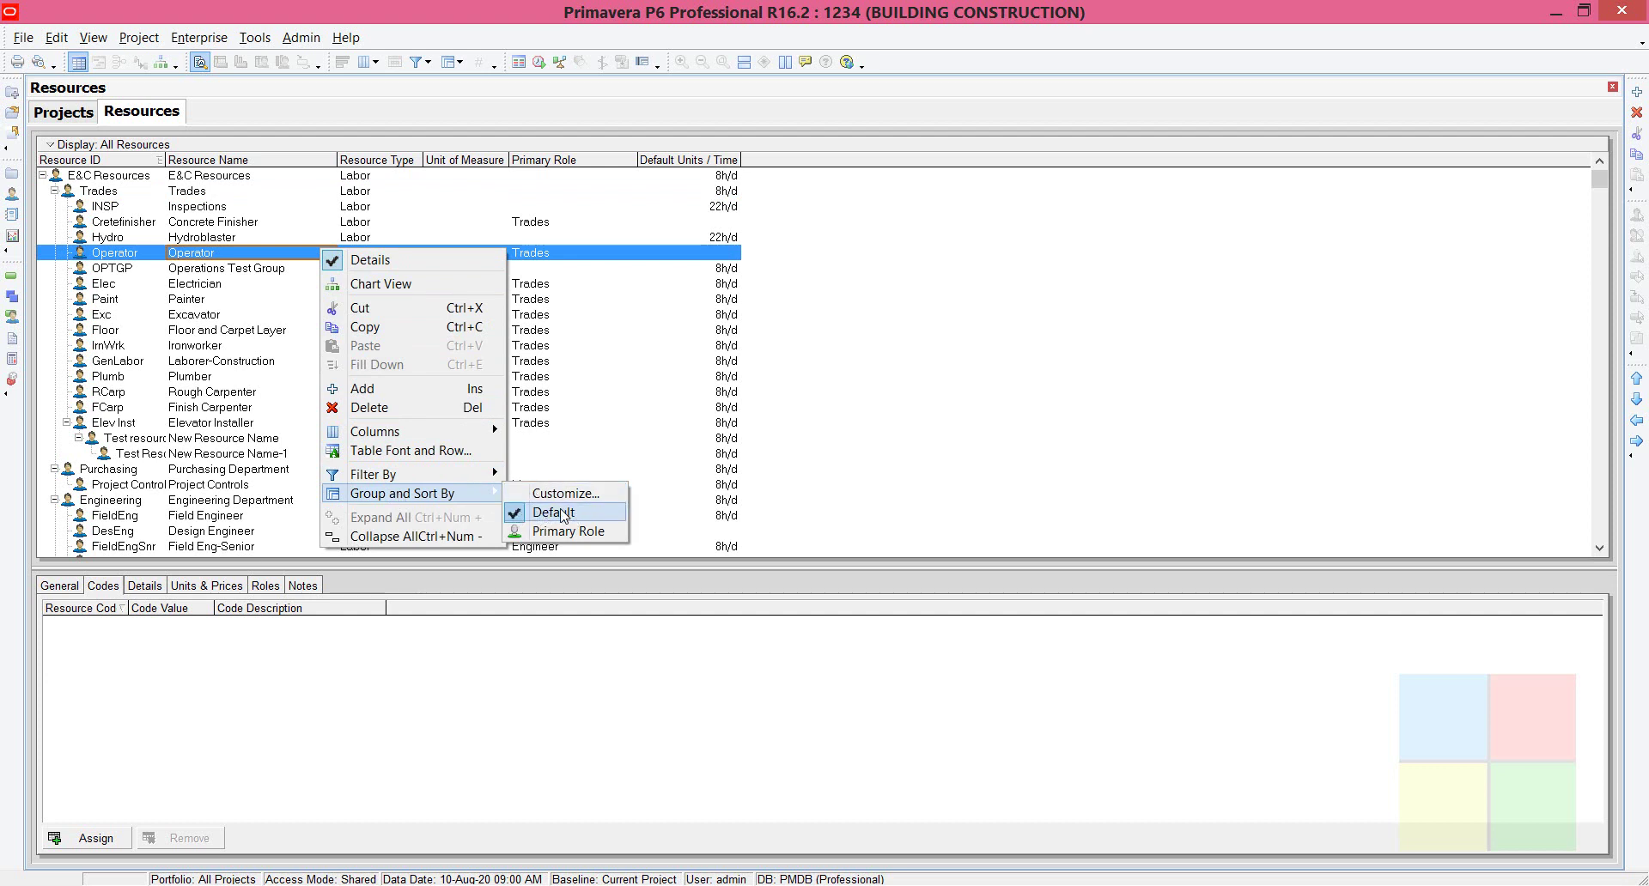
pyautogui.click(264, 376)
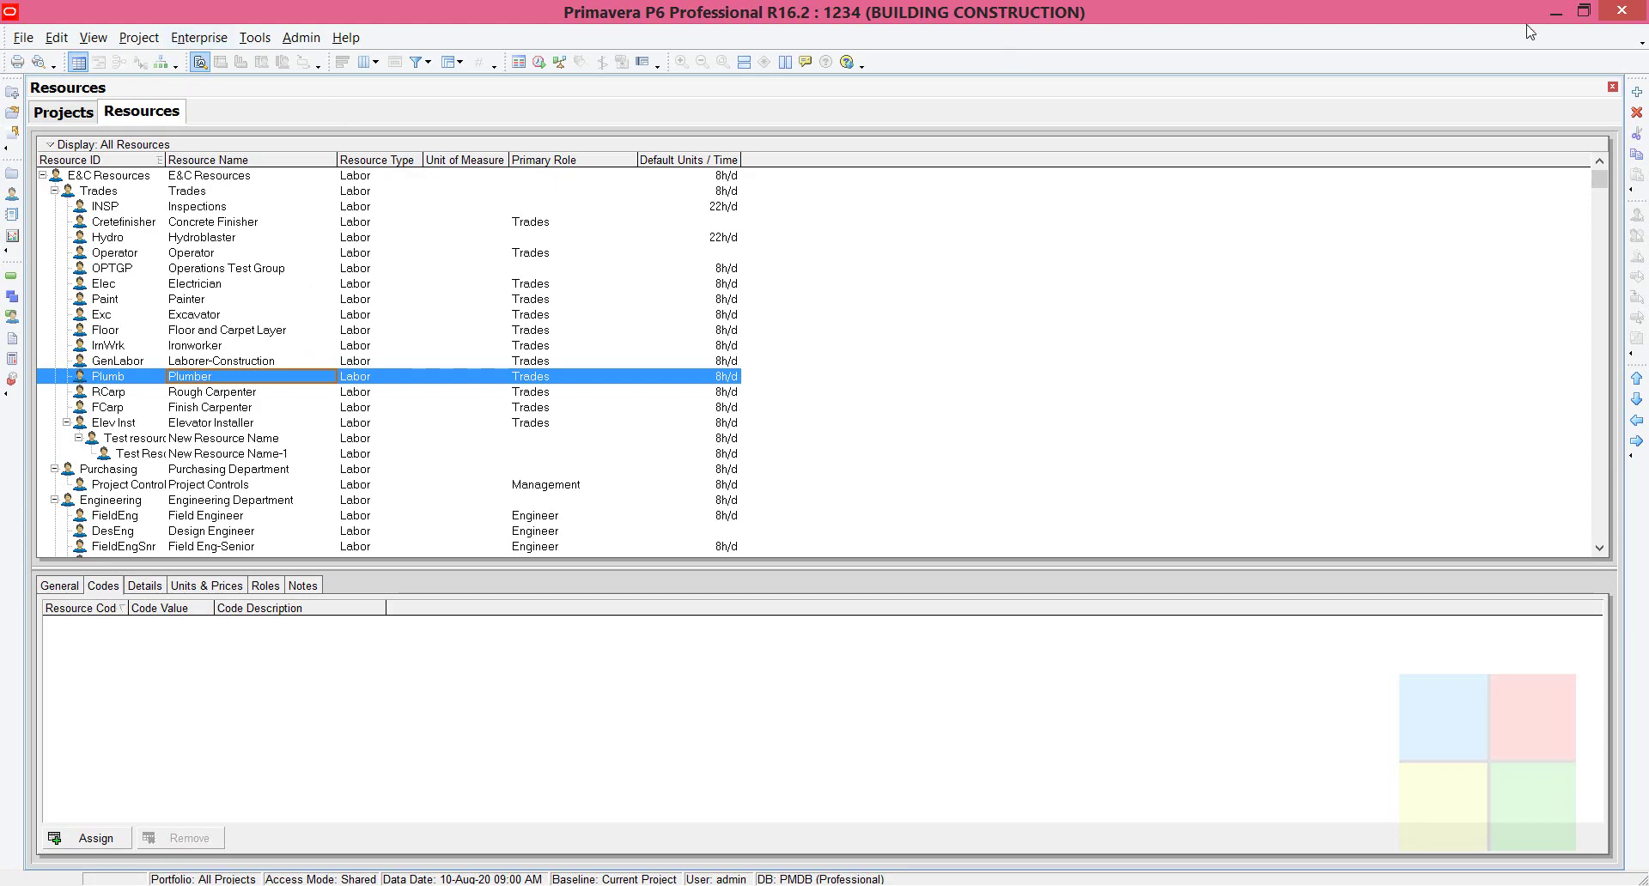
# Switch to the RESOURCE CODES note in Notepad, review the JUNIOR and SENIOR values, and return to Primavera P6.
pyautogui.click(1555, 12)
pyautogui.click(488, 864)
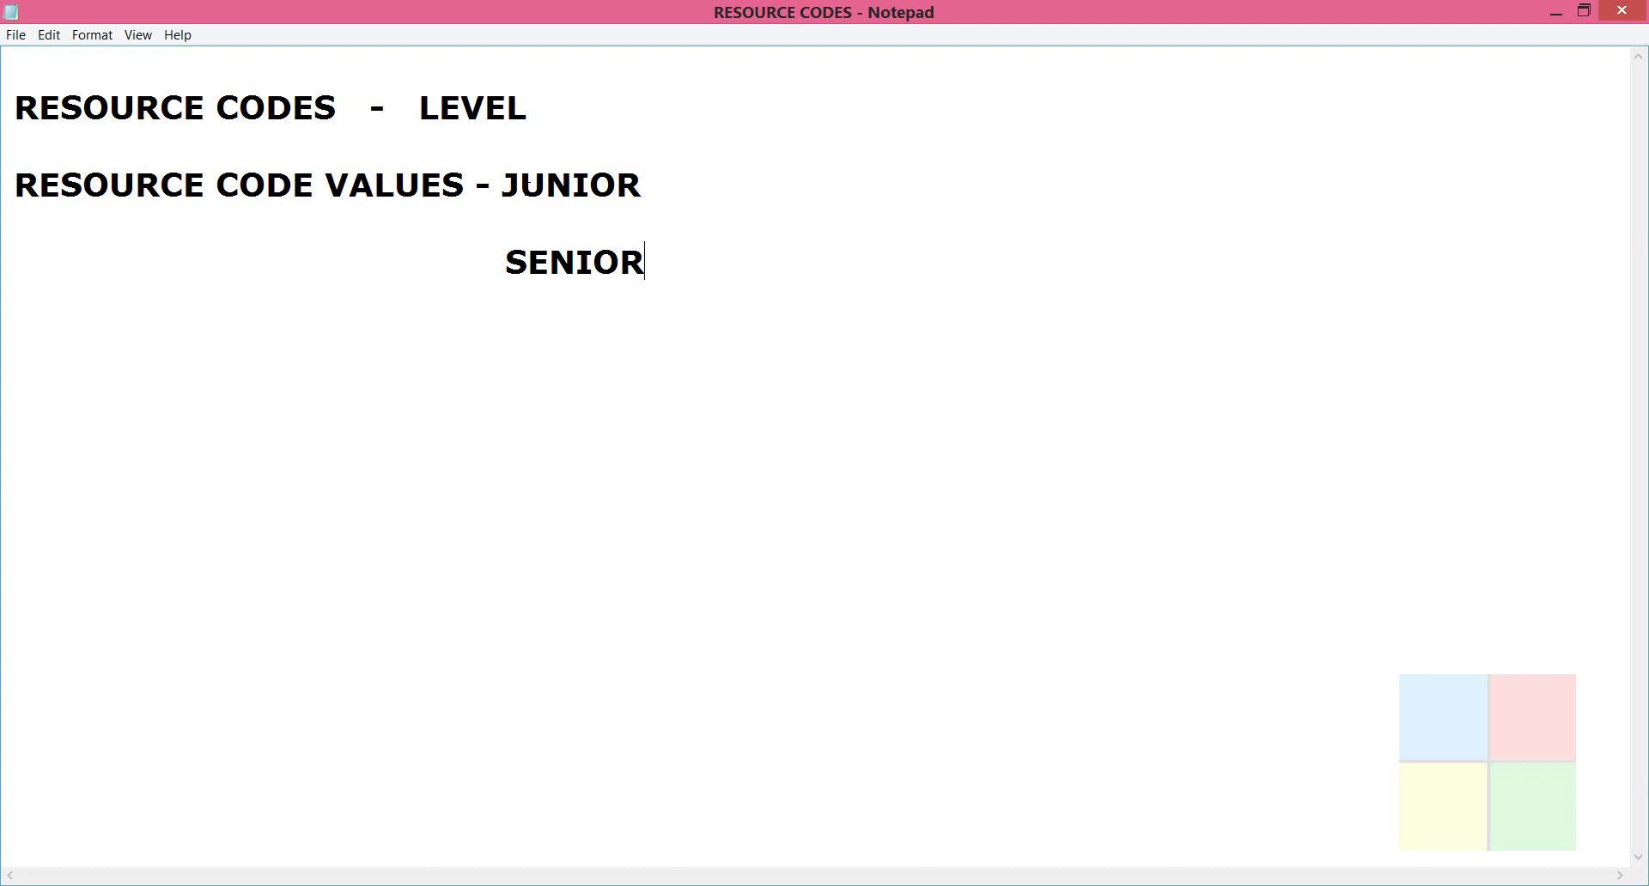
pyautogui.moveTo(504, 185); pyautogui.dragTo(619, 198)
pyautogui.click(619, 262)
pyautogui.doubleClick(619, 262)
pyautogui.click(651, 335)
pyautogui.click(513, 877)
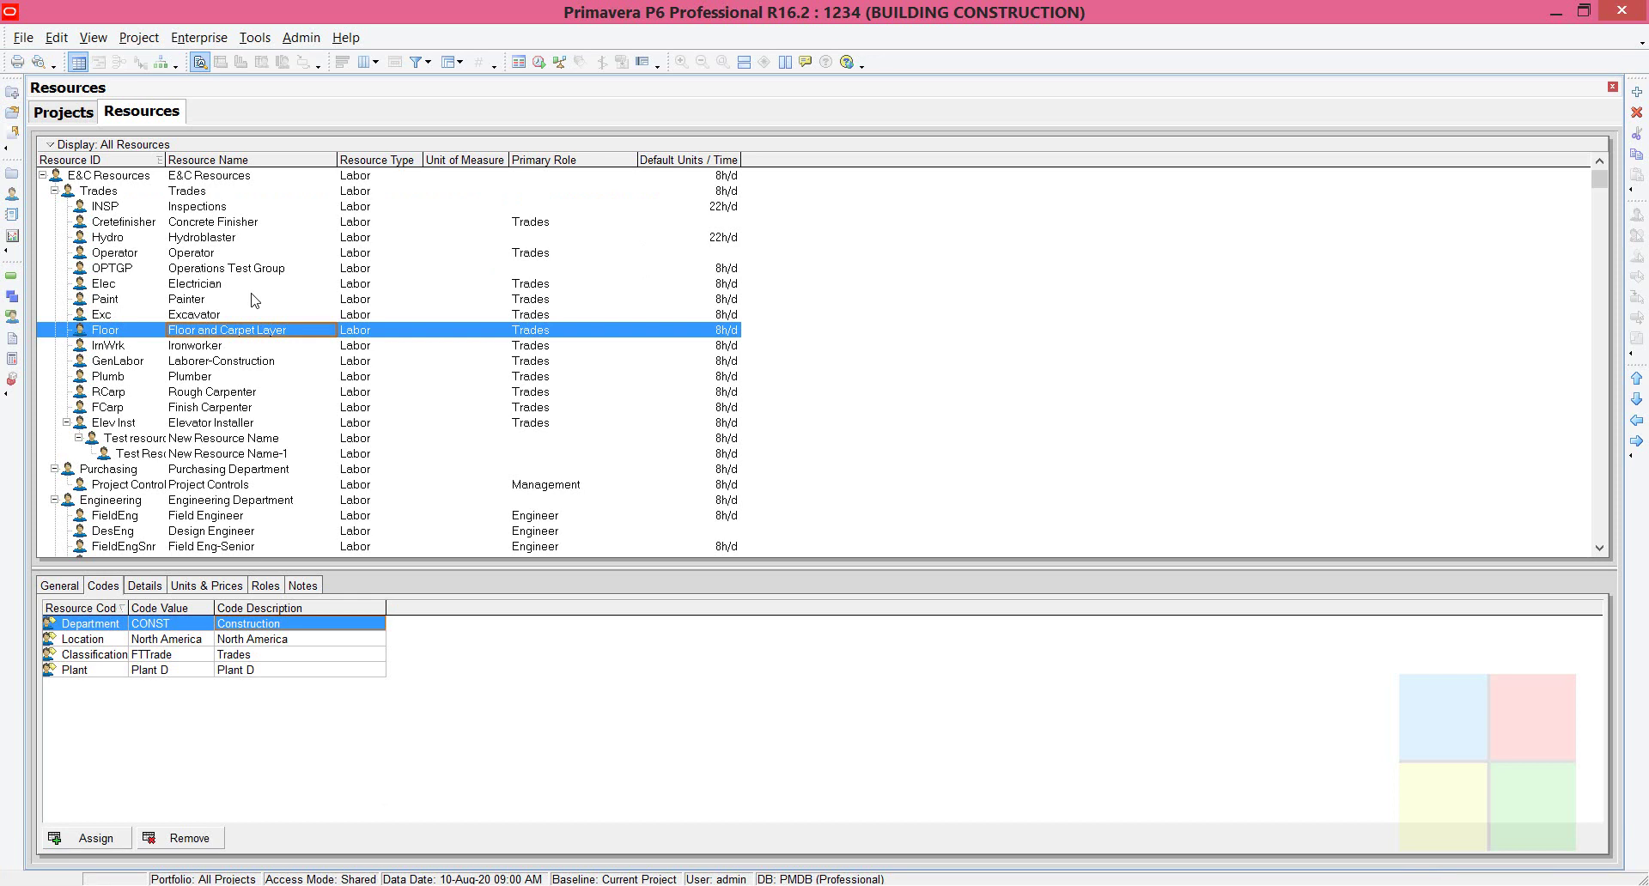
# Open the enterprise Resource Codes dialog, enlarge it in width and height, and reposition it over the resource list.
pyautogui.click(201, 38)
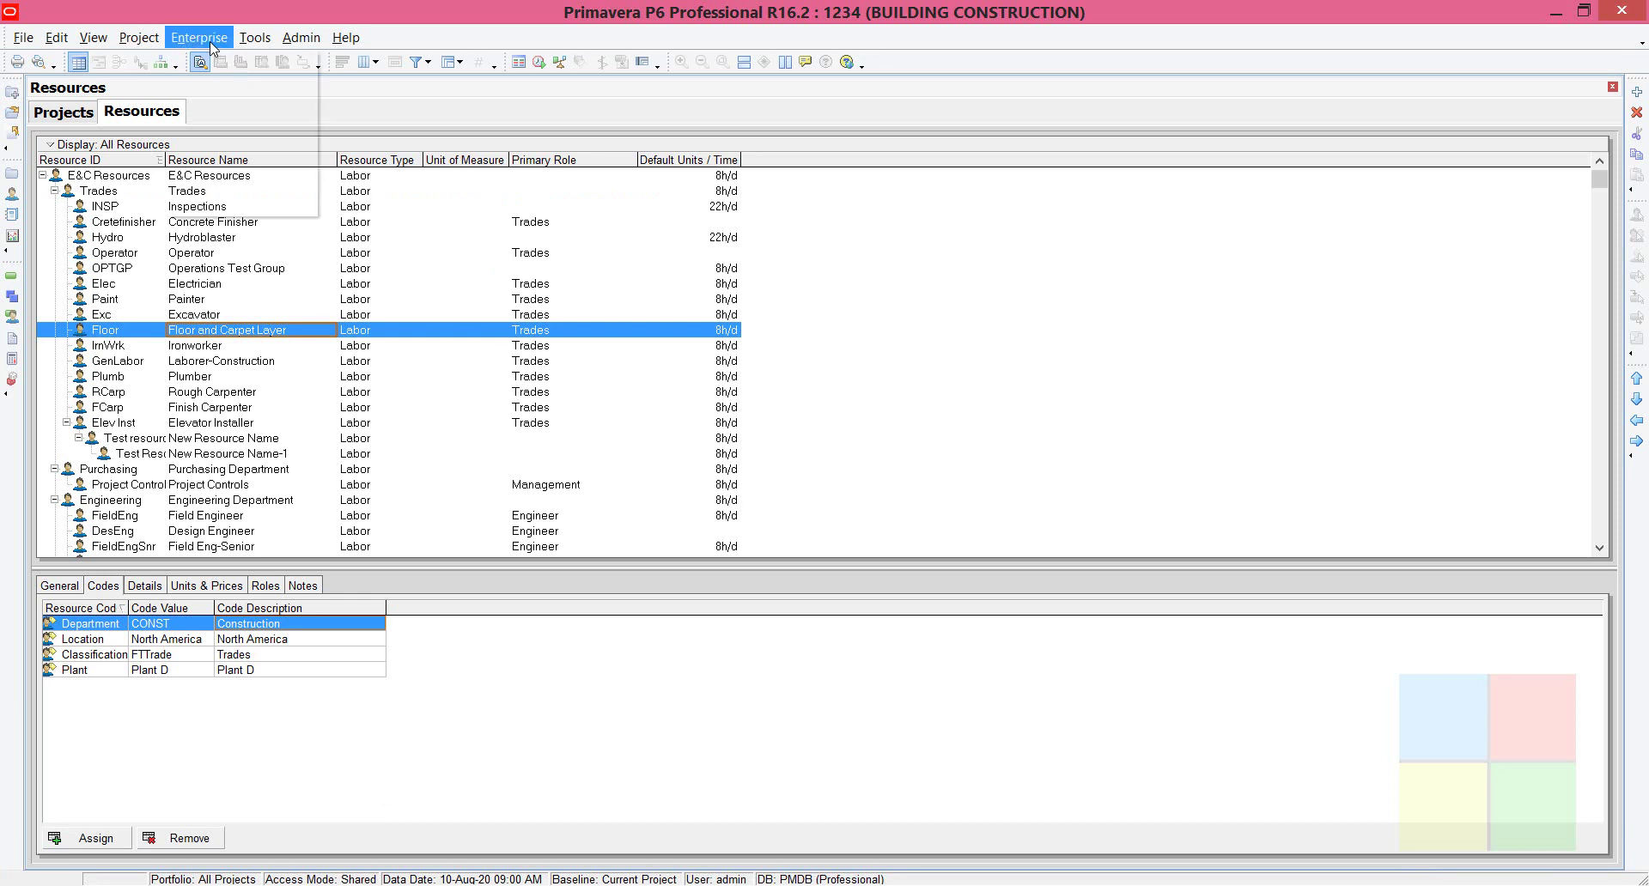
pyautogui.click(240, 206)
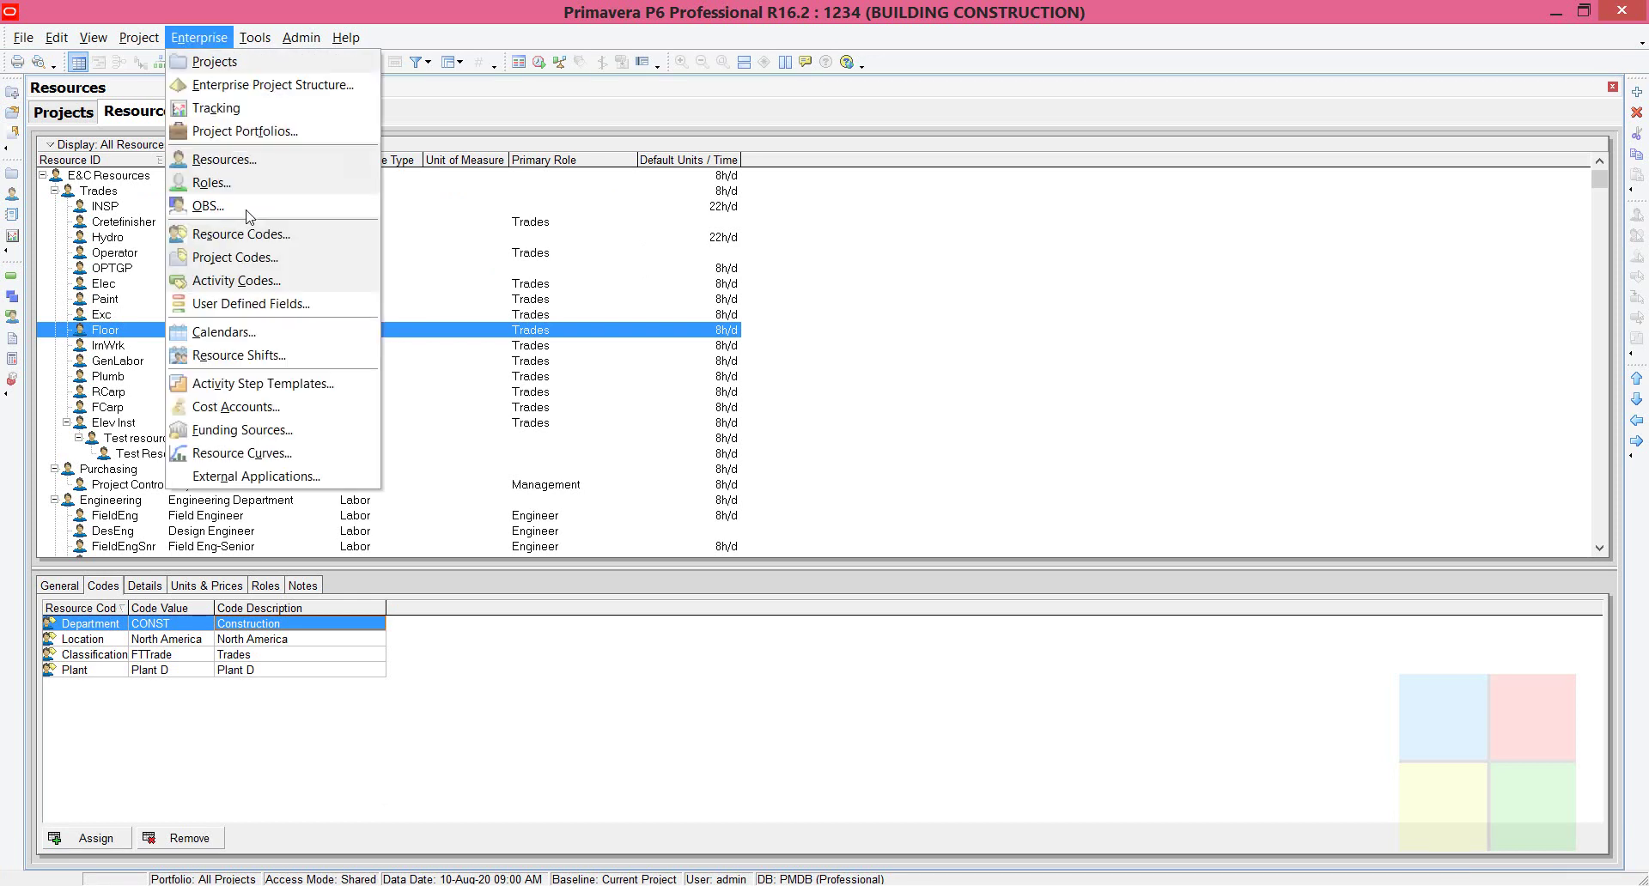
pyautogui.click(277, 242)
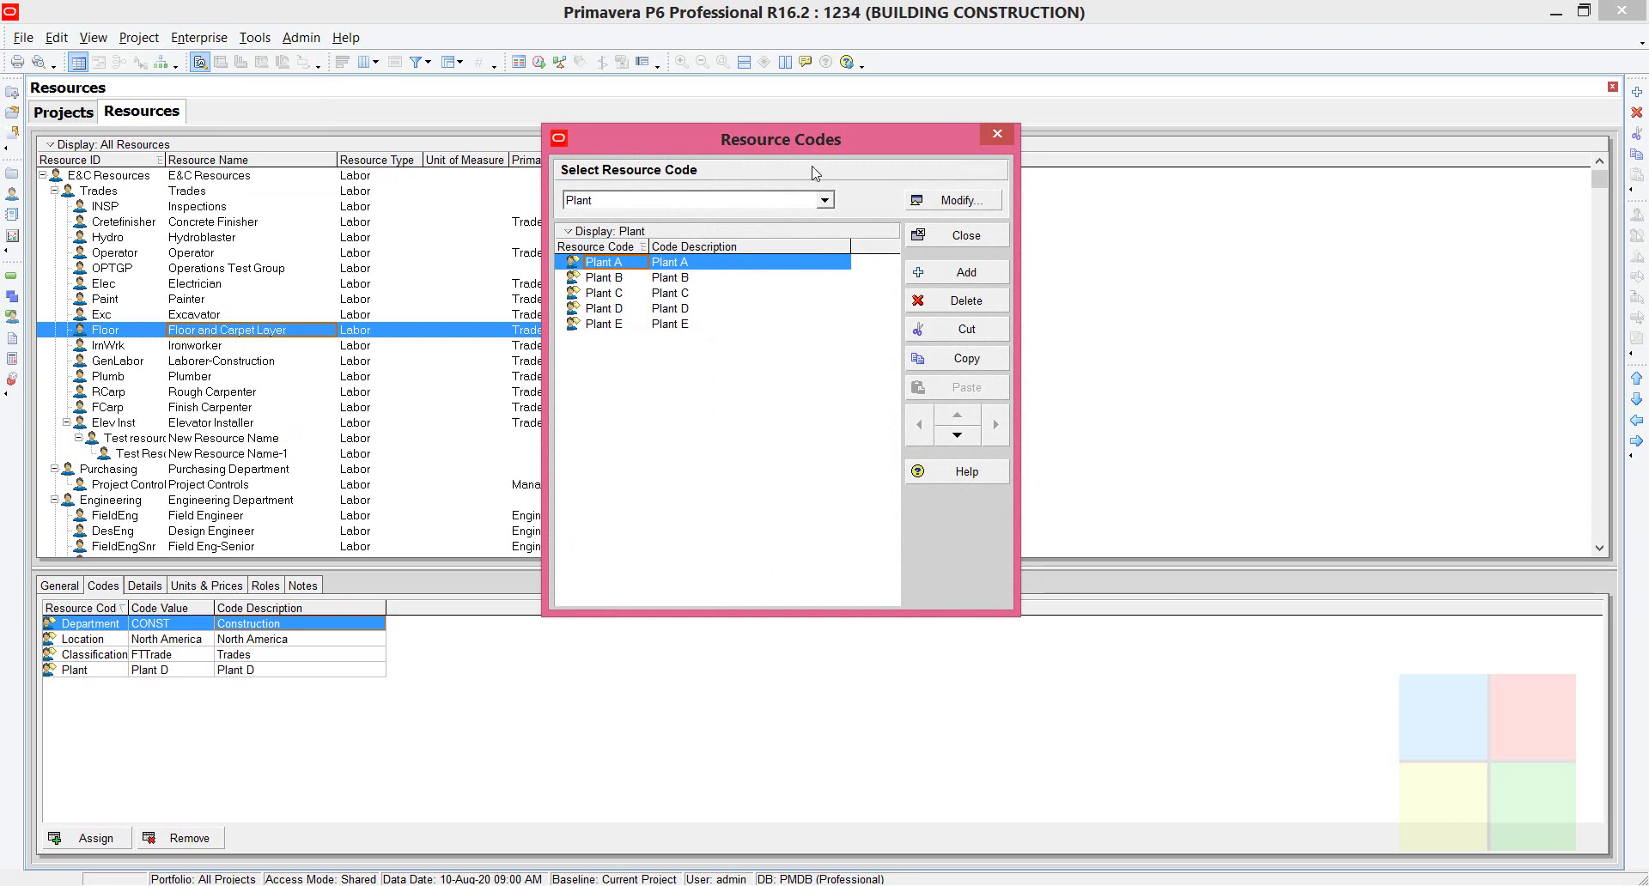
pyautogui.moveTo(809, 153); pyautogui.dragTo(765, 174)
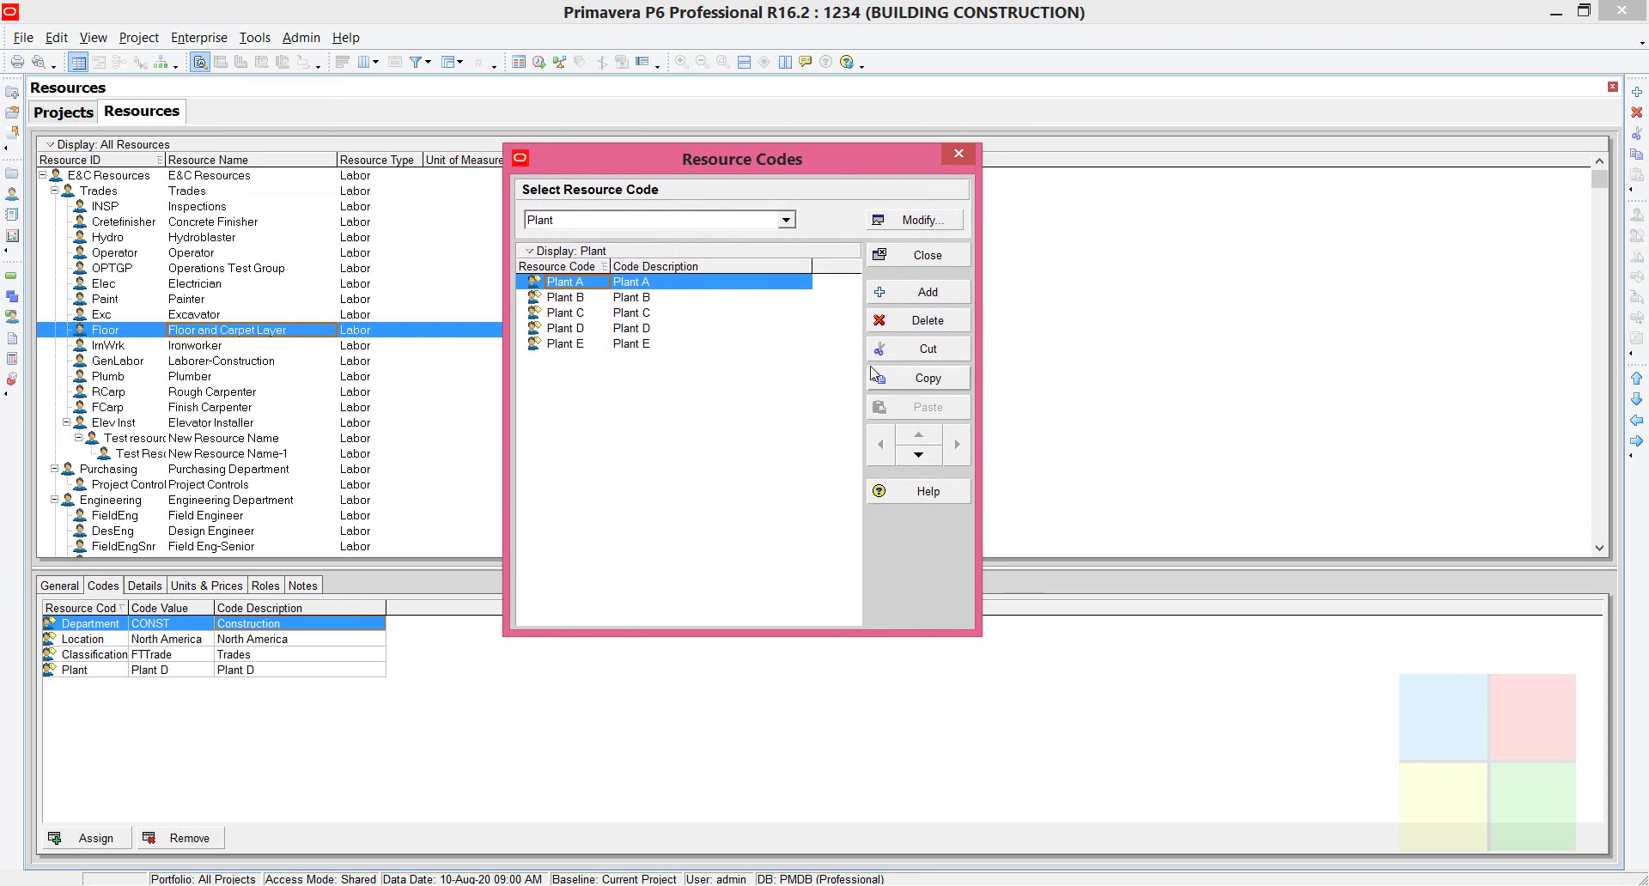
pyautogui.moveTo(980, 342); pyautogui.dragTo(1076, 343)
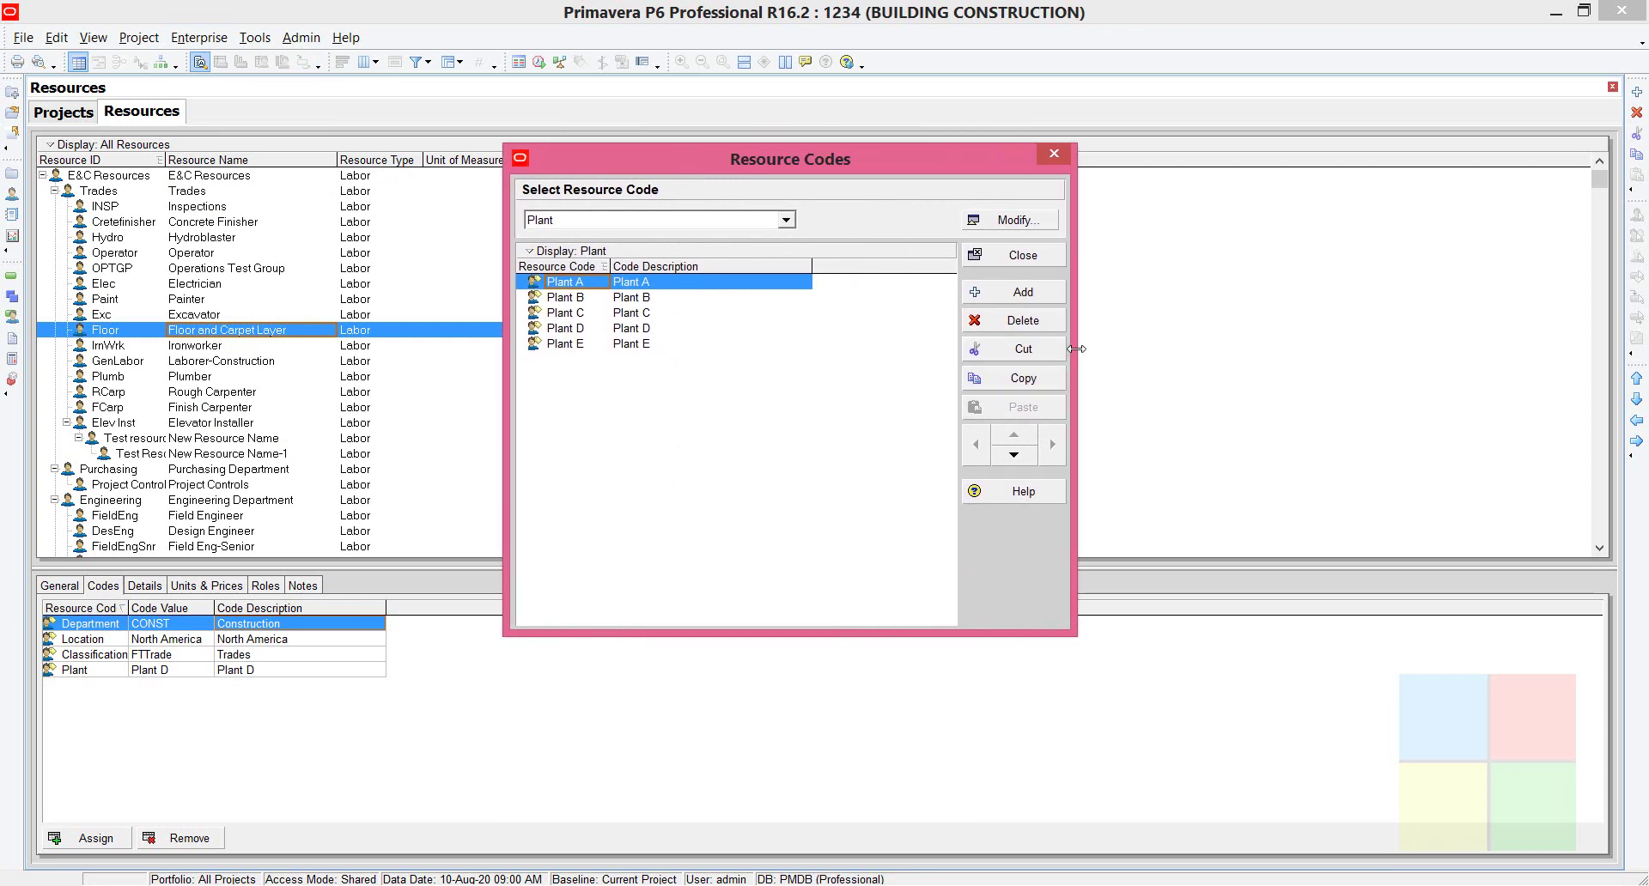
pyautogui.moveTo(888, 635); pyautogui.dragTo(890, 662)
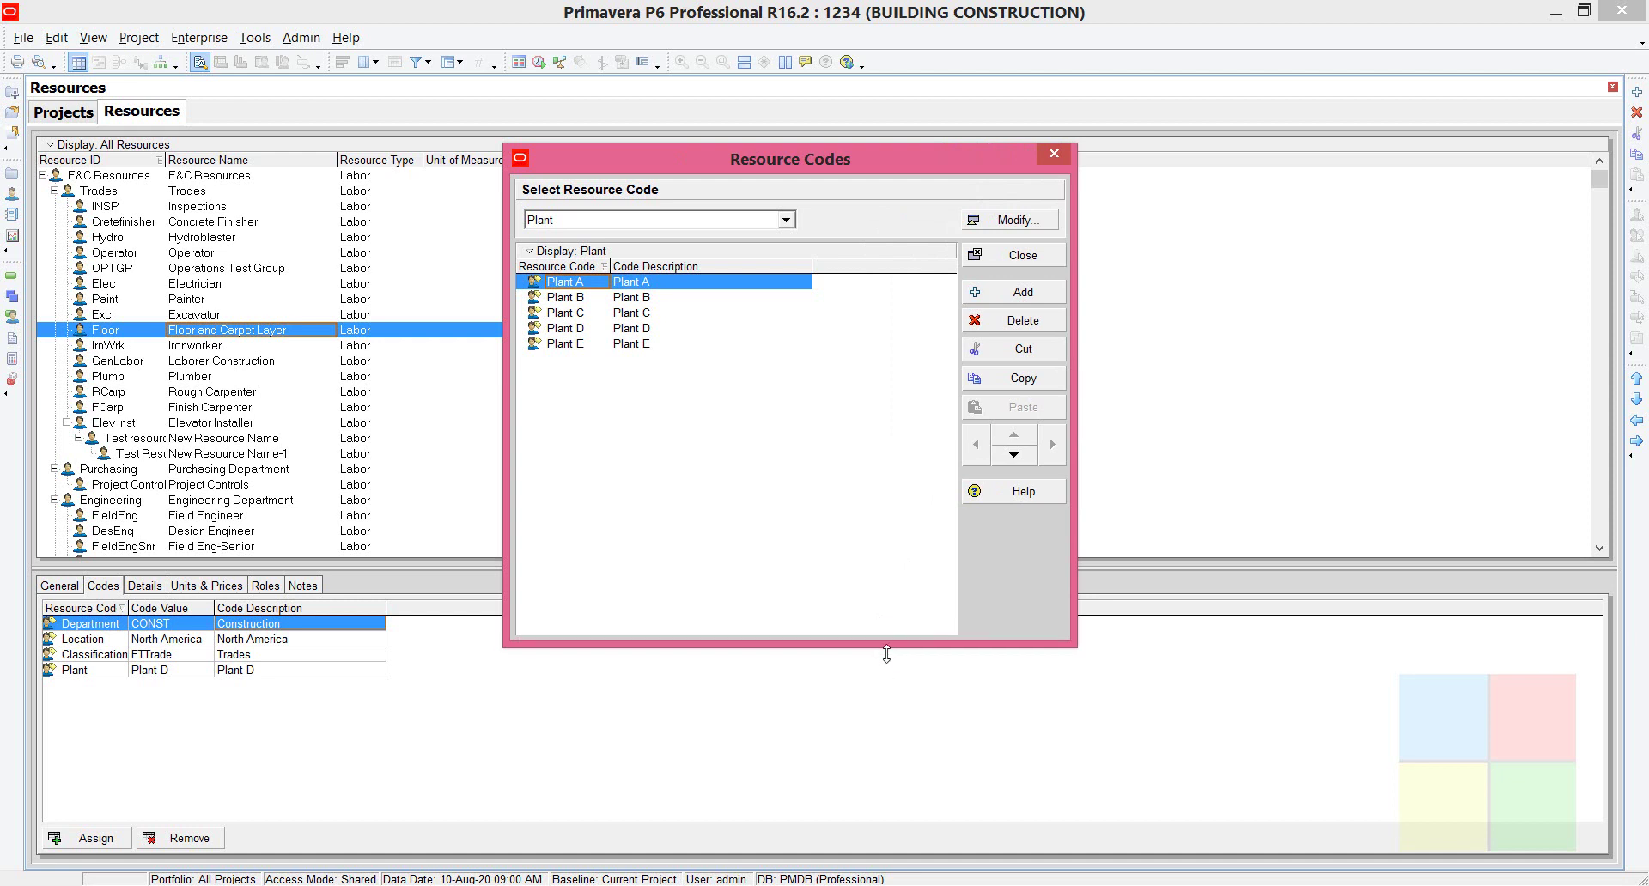
pyautogui.moveTo(852, 162); pyautogui.dragTo(810, 148)
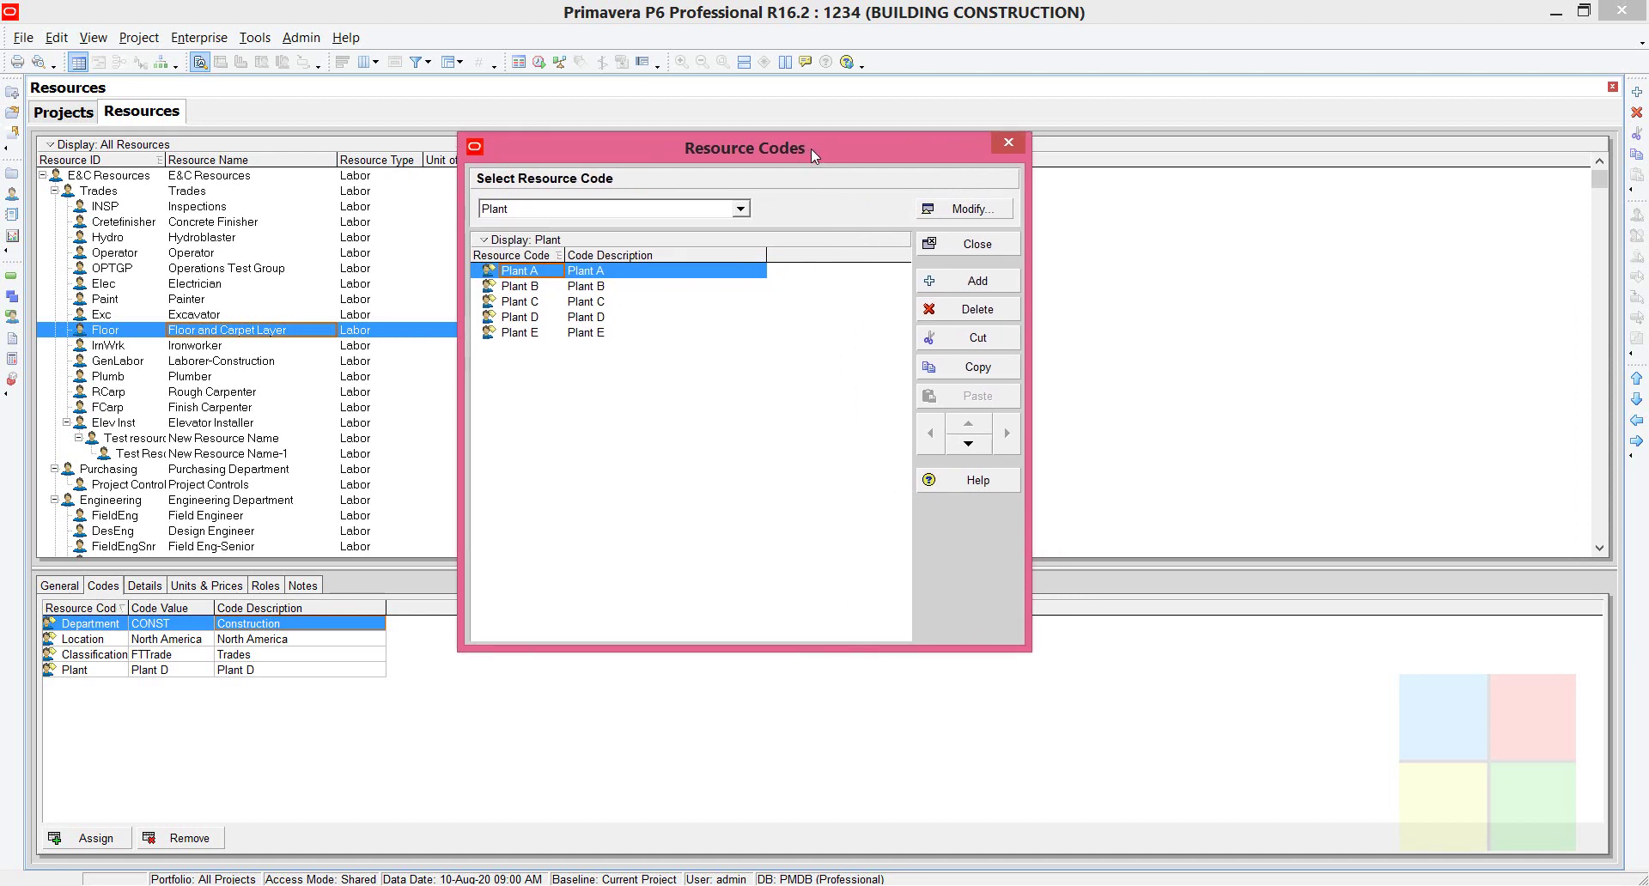
# Open the Resource Code Definitions dialog, reposition it and add a new resource code below Plant.
pyautogui.click(965, 215)
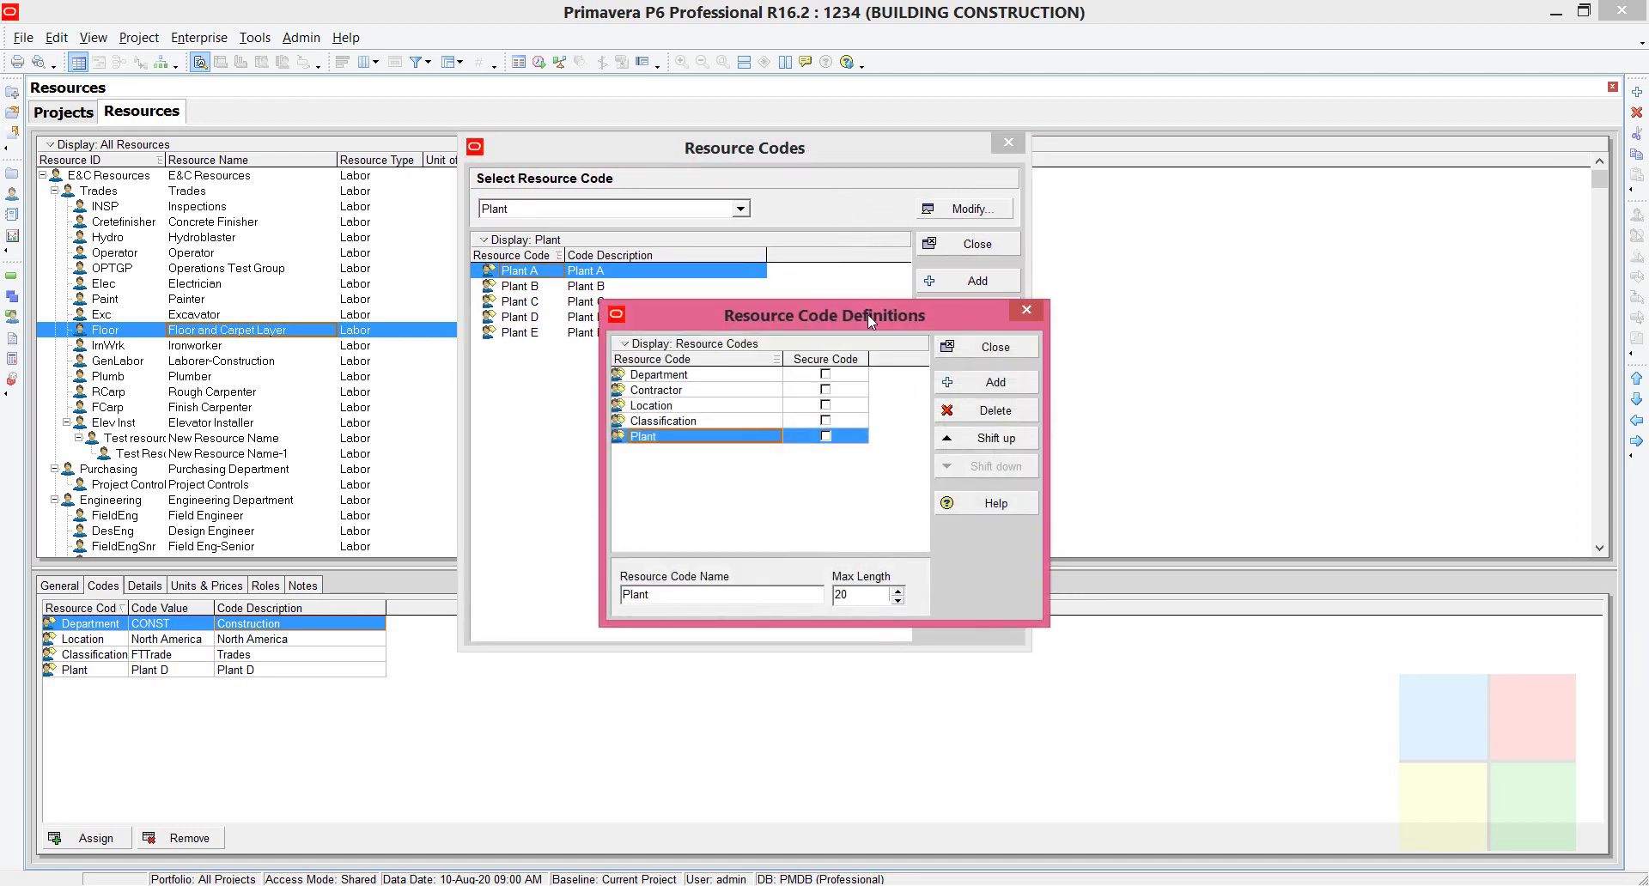
pyautogui.moveTo(865, 317); pyautogui.dragTo(837, 295)
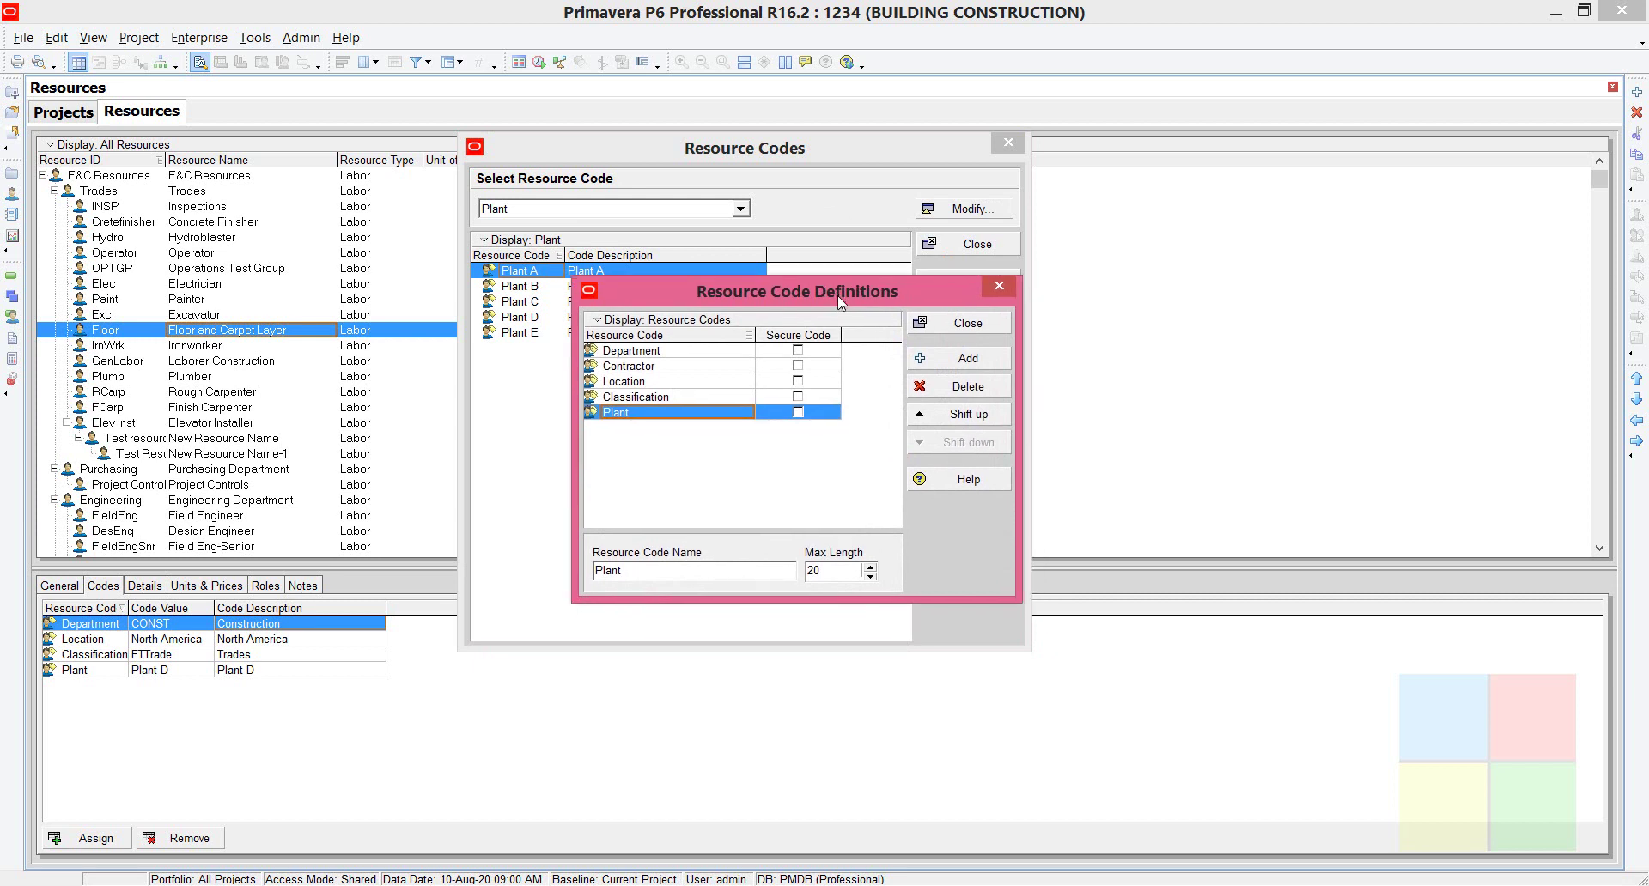
pyautogui.click(948, 365)
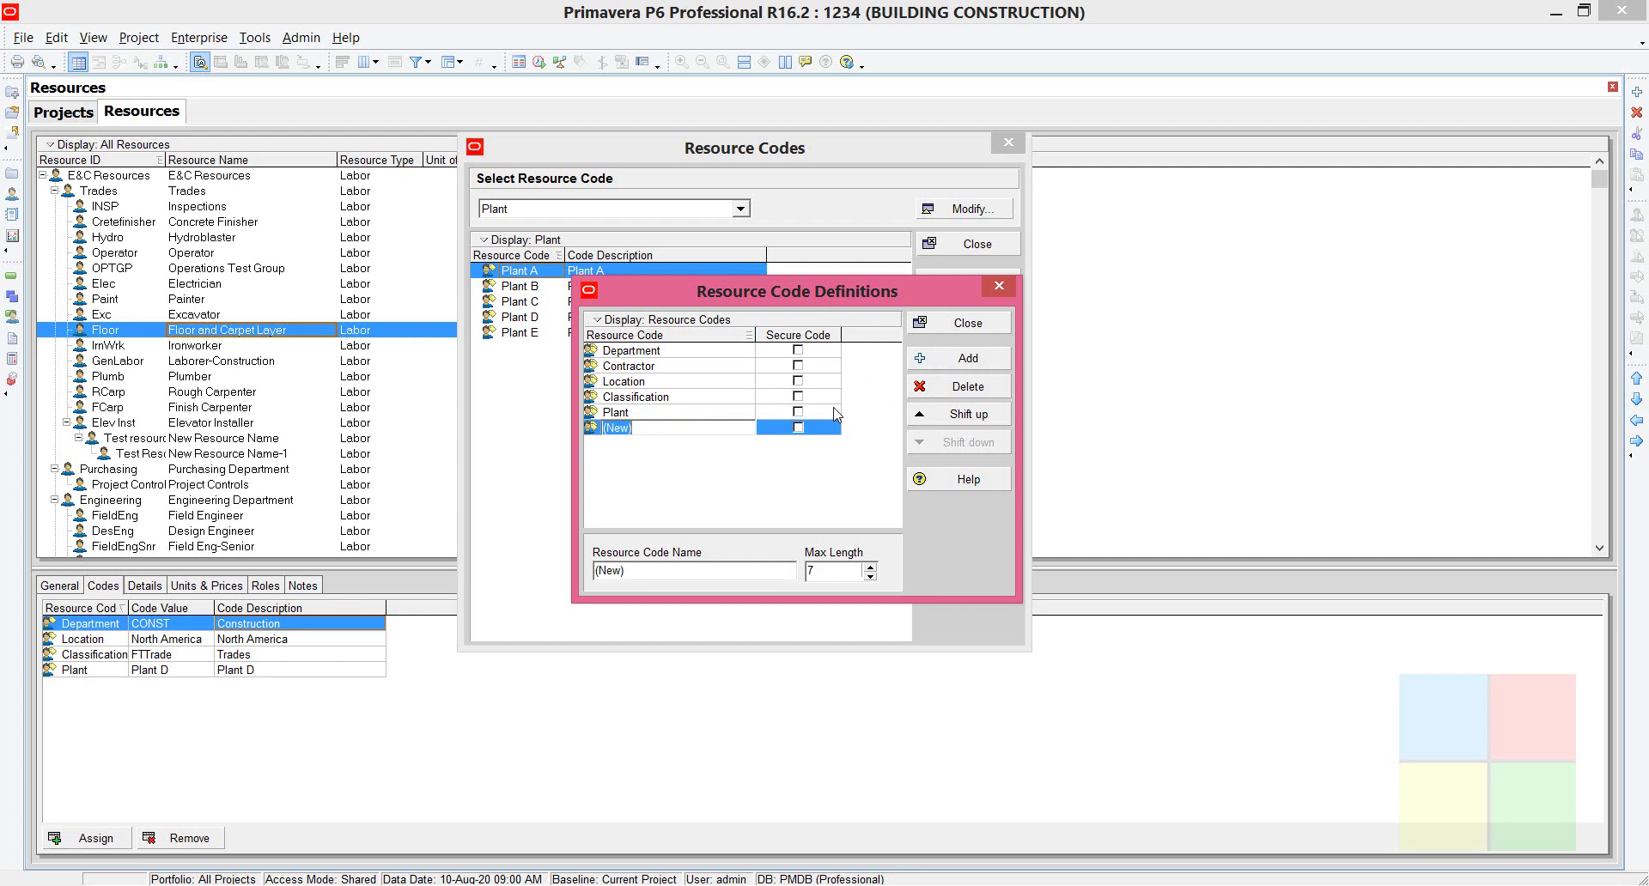
# Switch to the Notepad note, change its heading "RESOURCE CODES" to "RESOURCE CODE", and return to Primavera P6.
pyautogui.hotkey('alt', 'Tab')
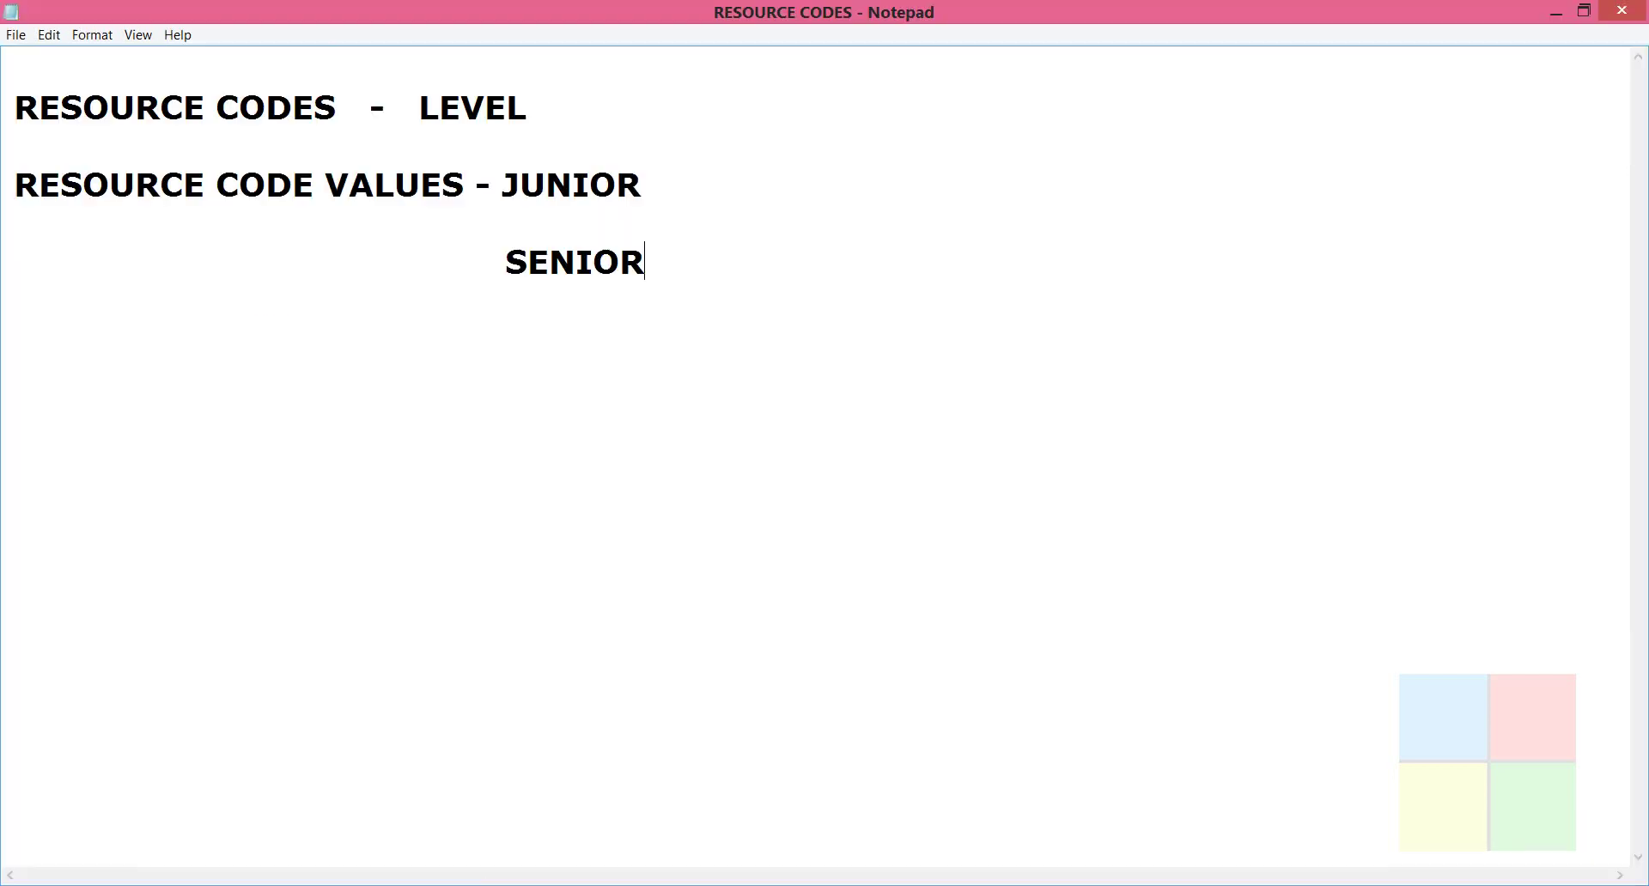
pyautogui.moveTo(64, 107); pyautogui.dragTo(342, 125)
pyautogui.click(344, 123)
pyautogui.press('BackSpace')
pyautogui.moveTo(387, 107); pyautogui.dragTo(515, 107)
pyautogui.click(515, 108)
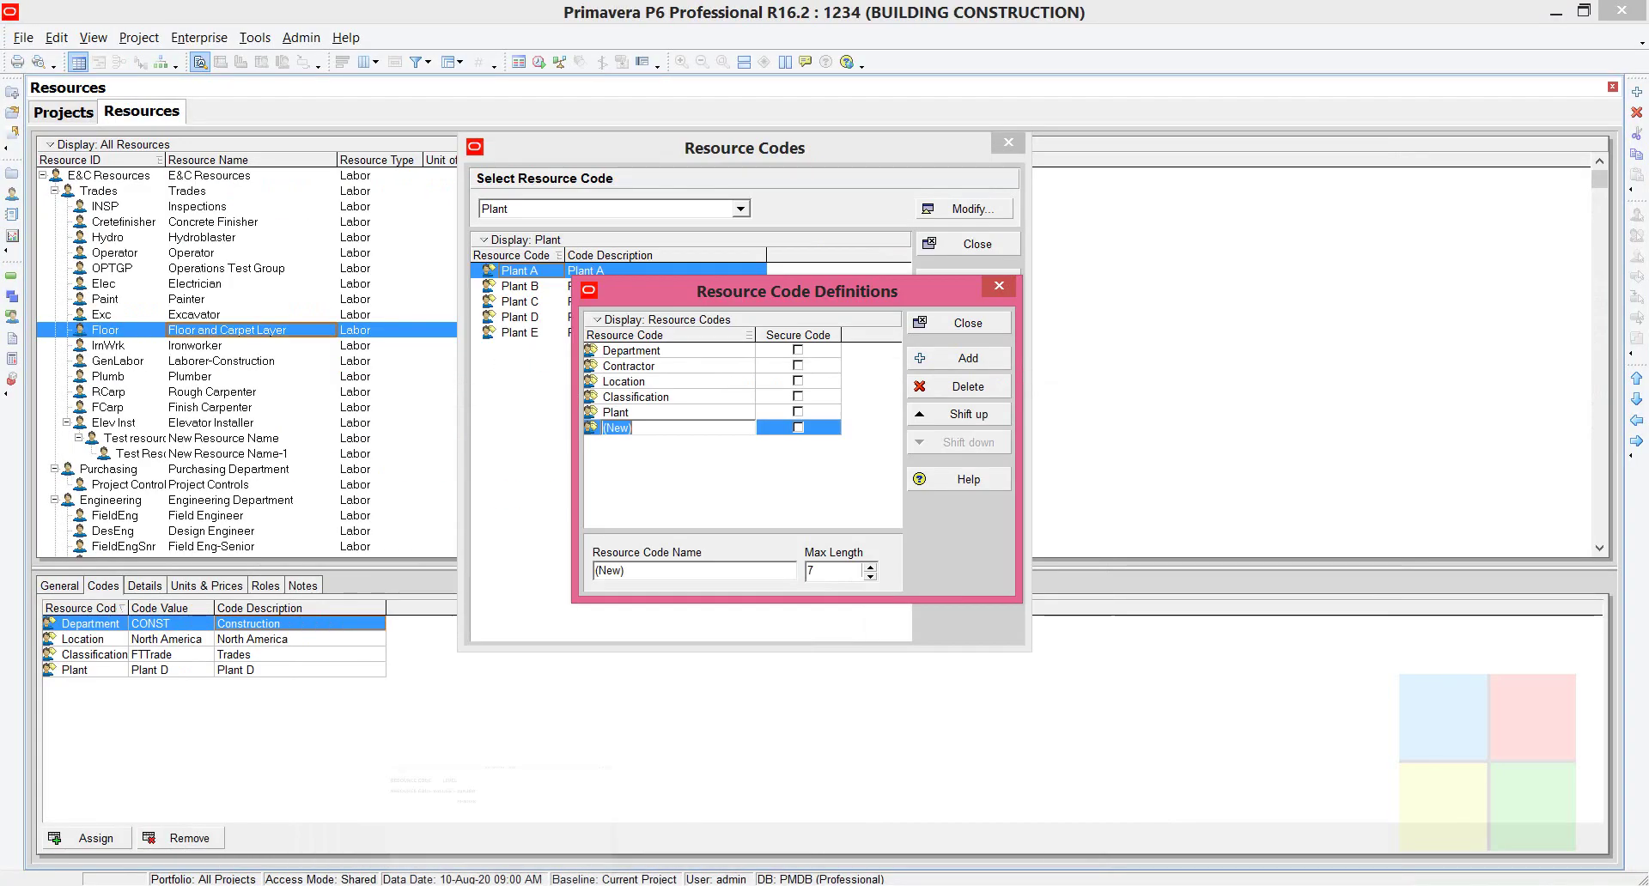
# Name the new resource code LEVEL, close the definitions and select LEVEL as the resource code to edit.
pyautogui.write('LEVEL')
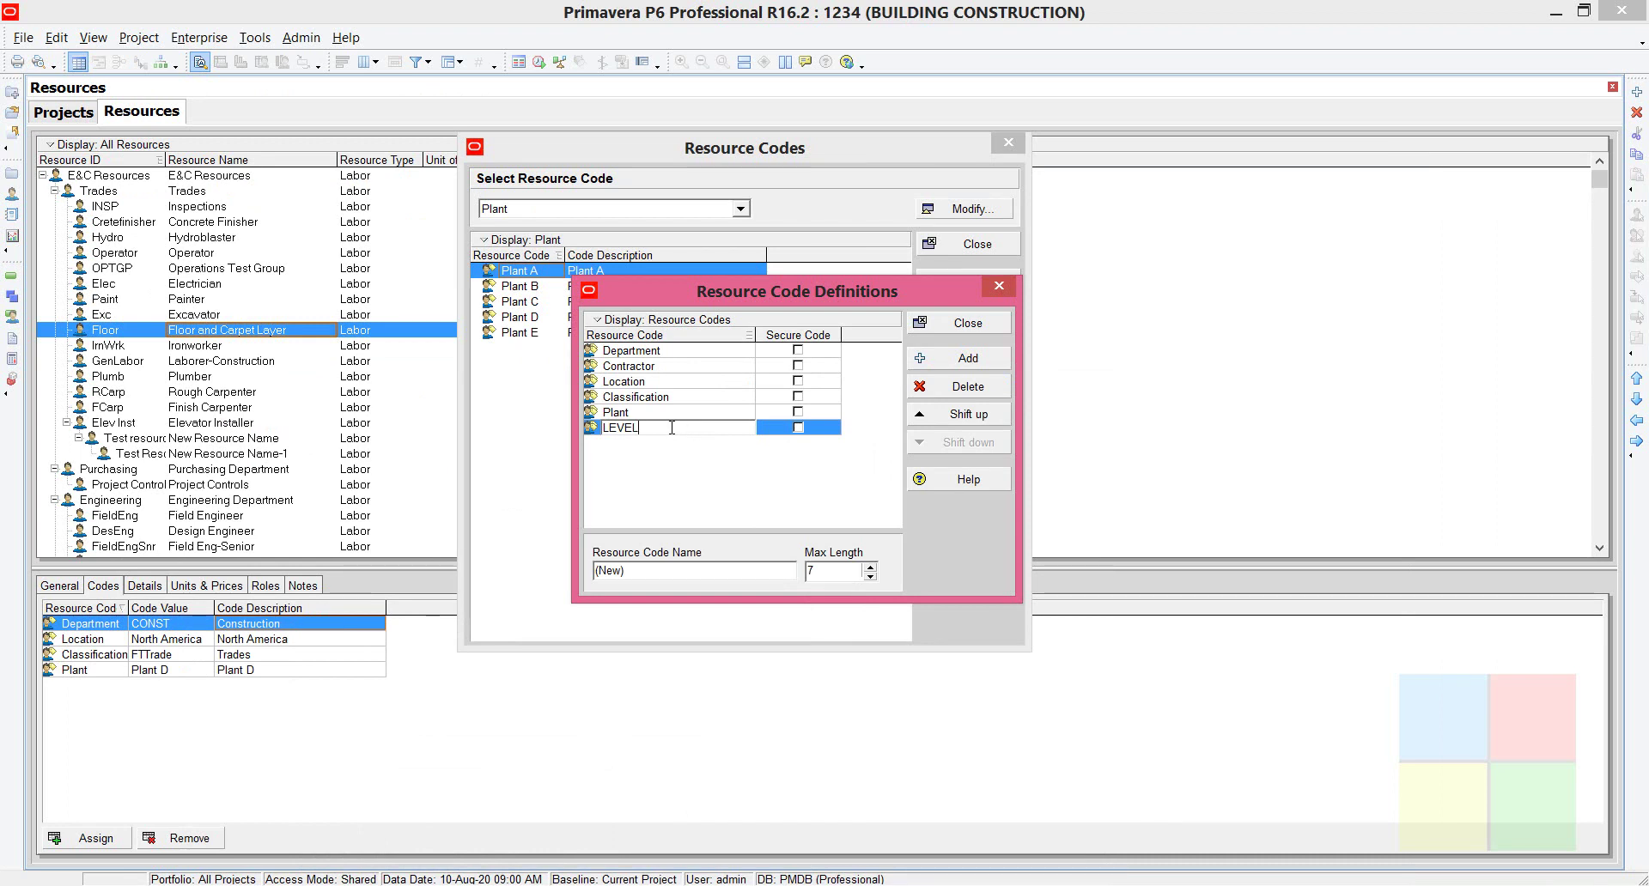
pyautogui.press('Return')
pyautogui.click(967, 323)
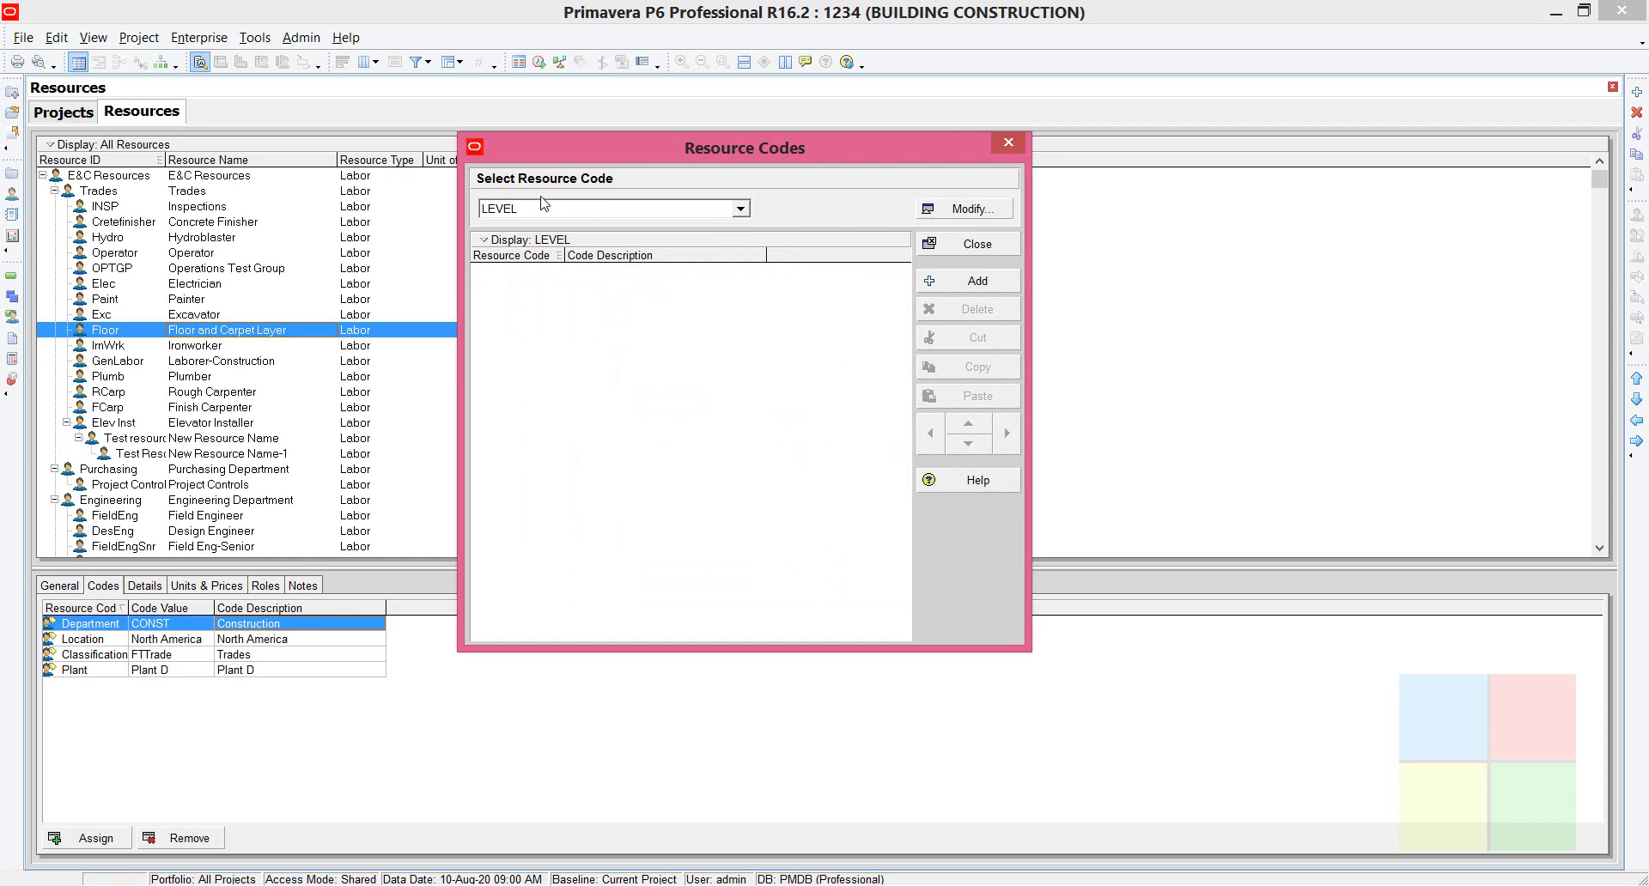
pyautogui.click(740, 211)
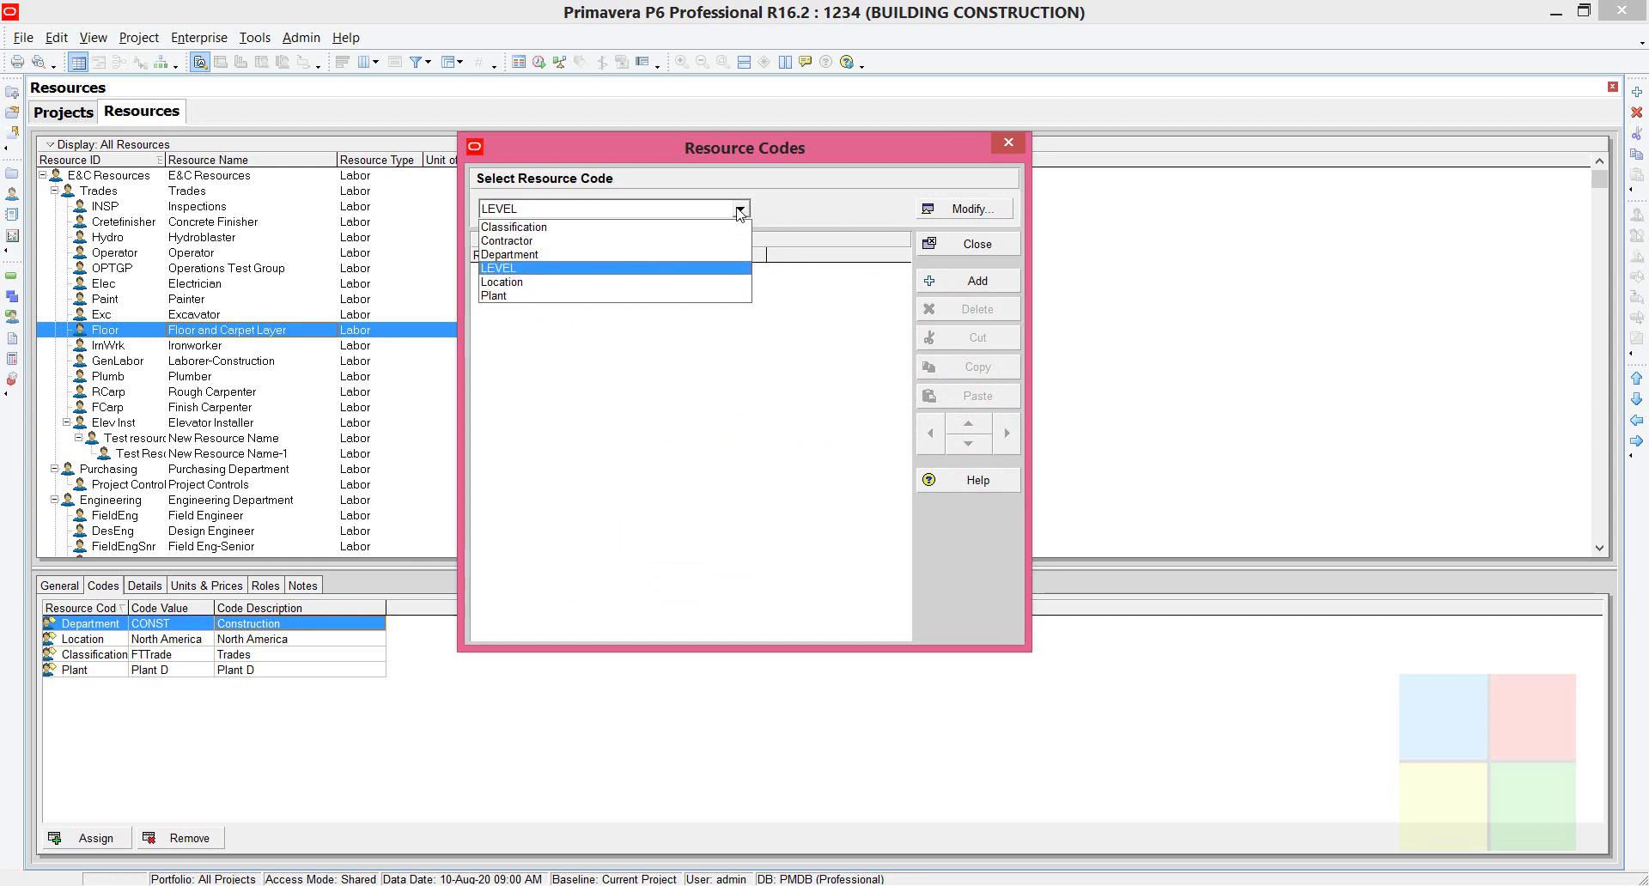
pyautogui.click(597, 268)
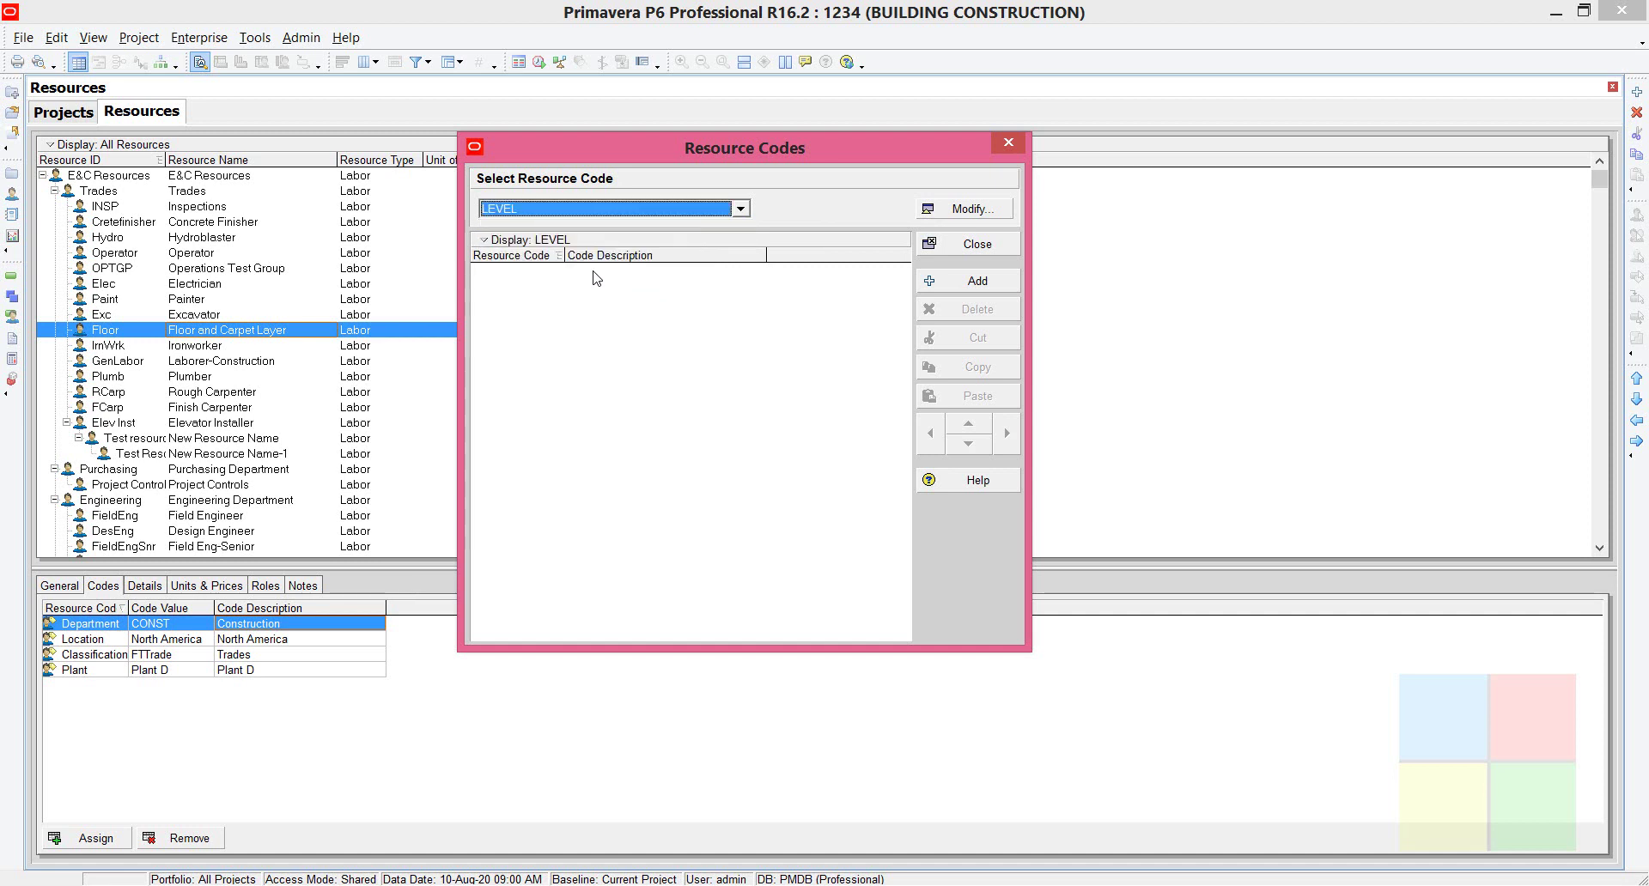
# Add two new values under LEVEL and check the value names in the Notepad note before returning to Primavera P6.
pyautogui.click(951, 289)
pyautogui.click(951, 290)
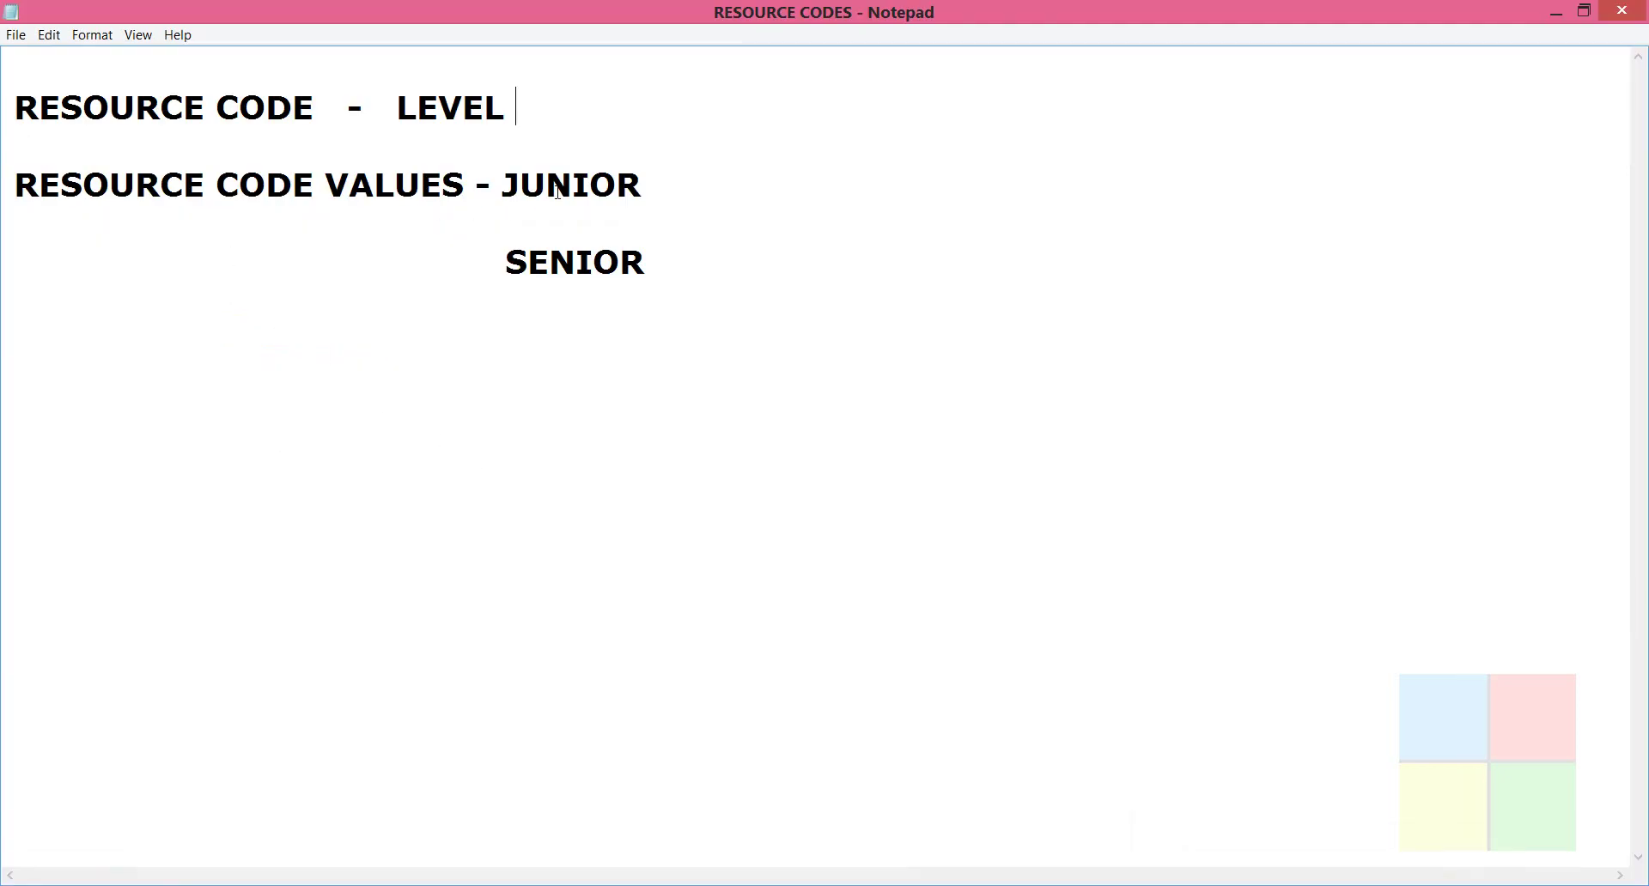
pyautogui.click(520, 183)
pyautogui.moveTo(133, 184); pyautogui.dragTo(183, 185)
pyautogui.click(521, 185)
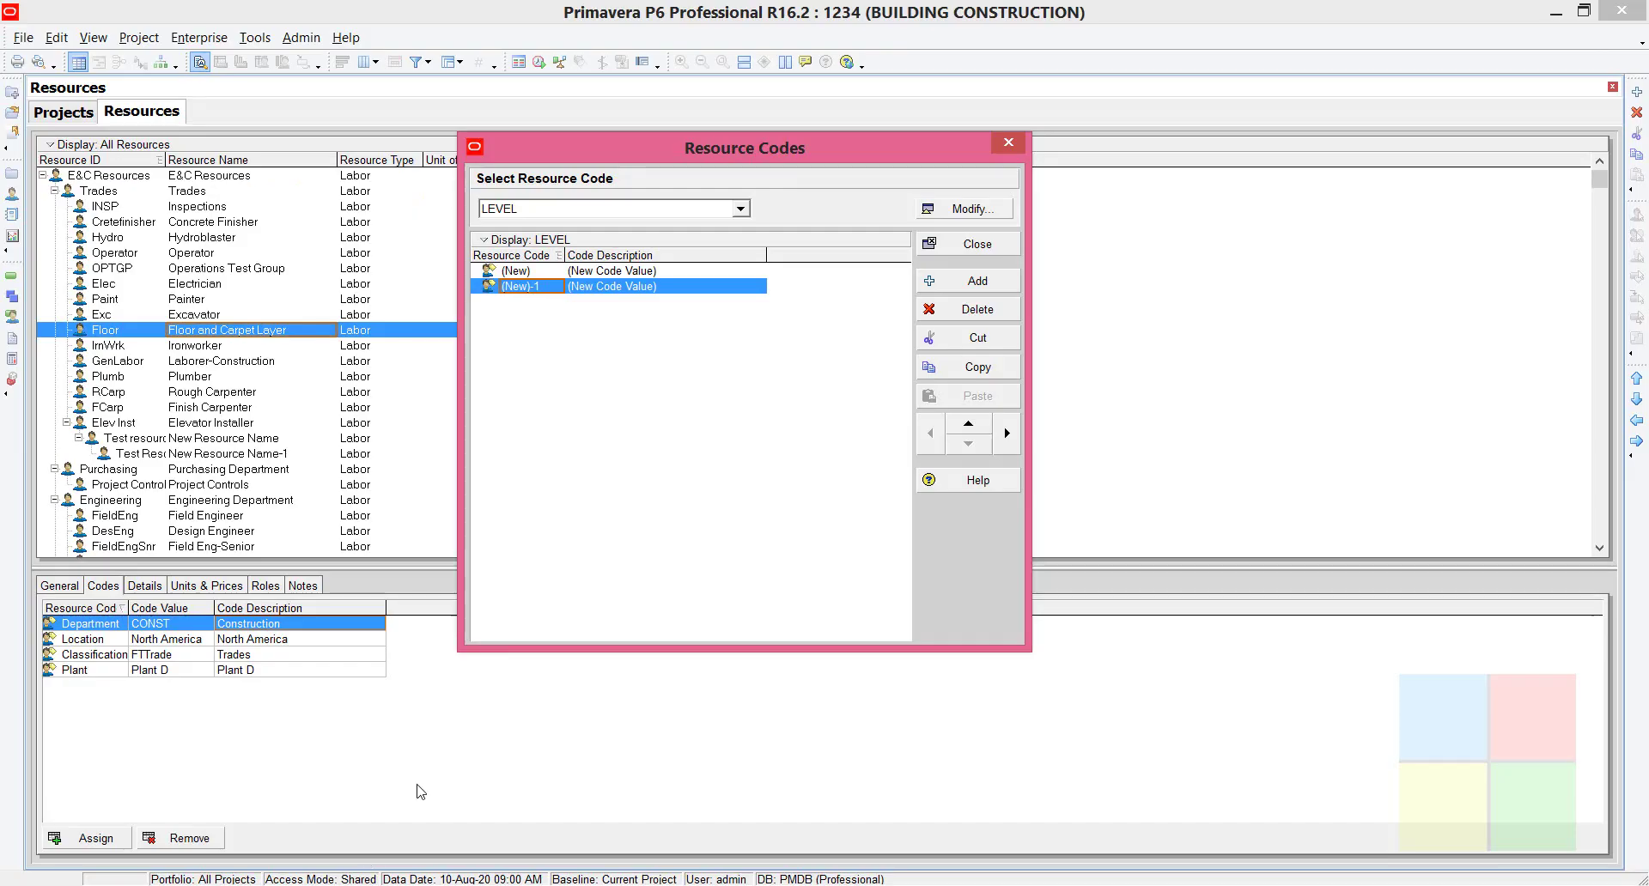
# Set the first LEVEL value to J with the description JUNIOR.
pyautogui.click(517, 273)
pyautogui.write('J')
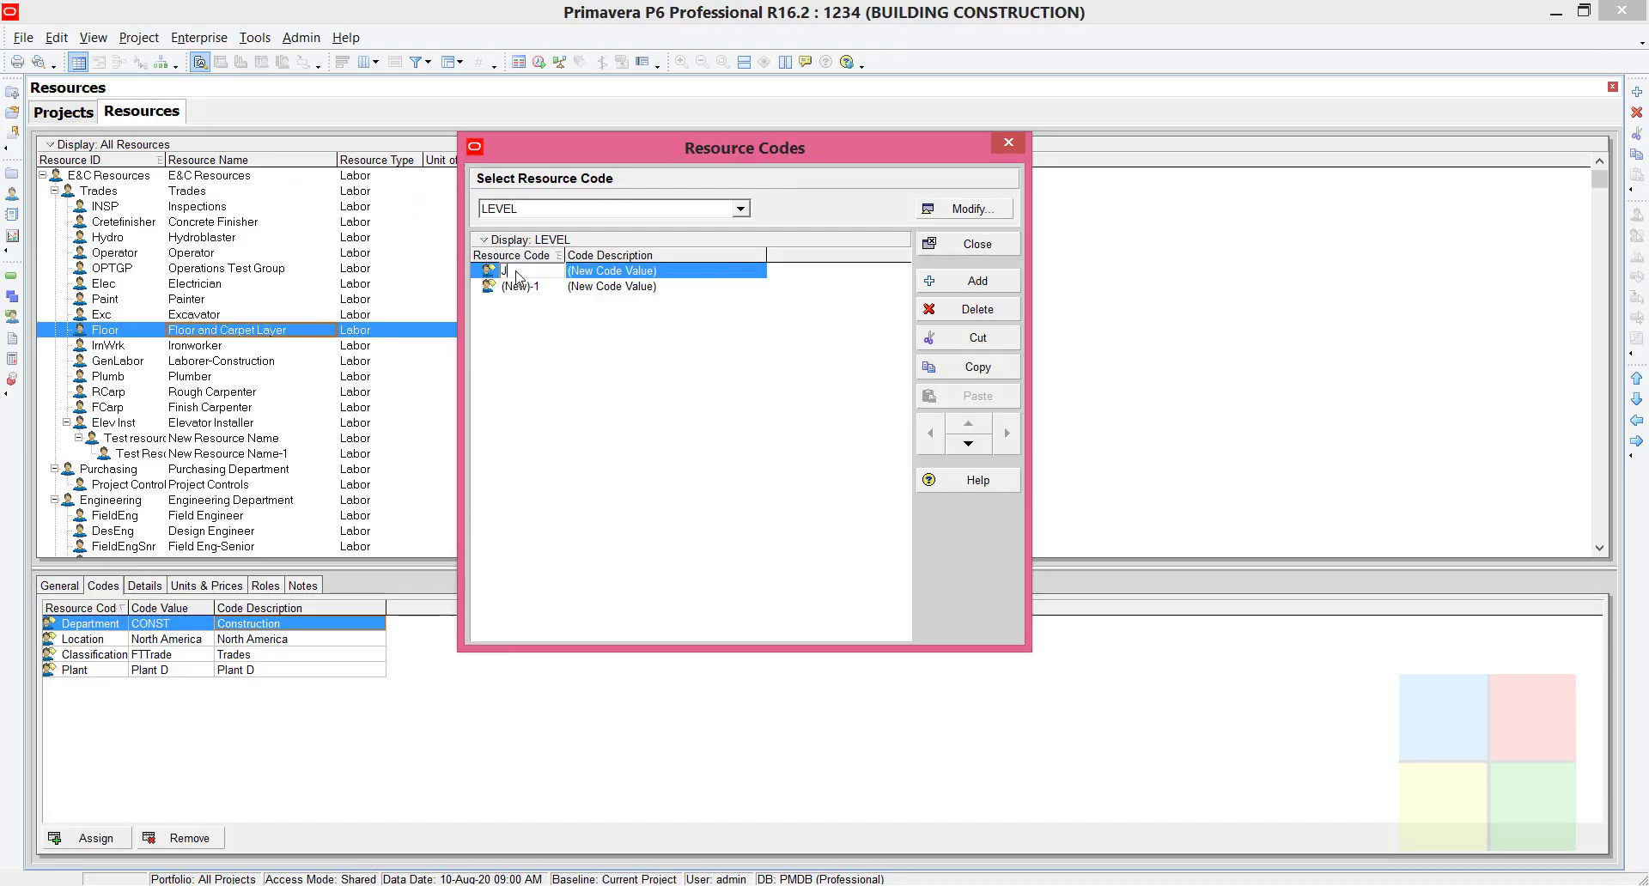
pyautogui.click(596, 273)
pyautogui.write('JUNIOR')
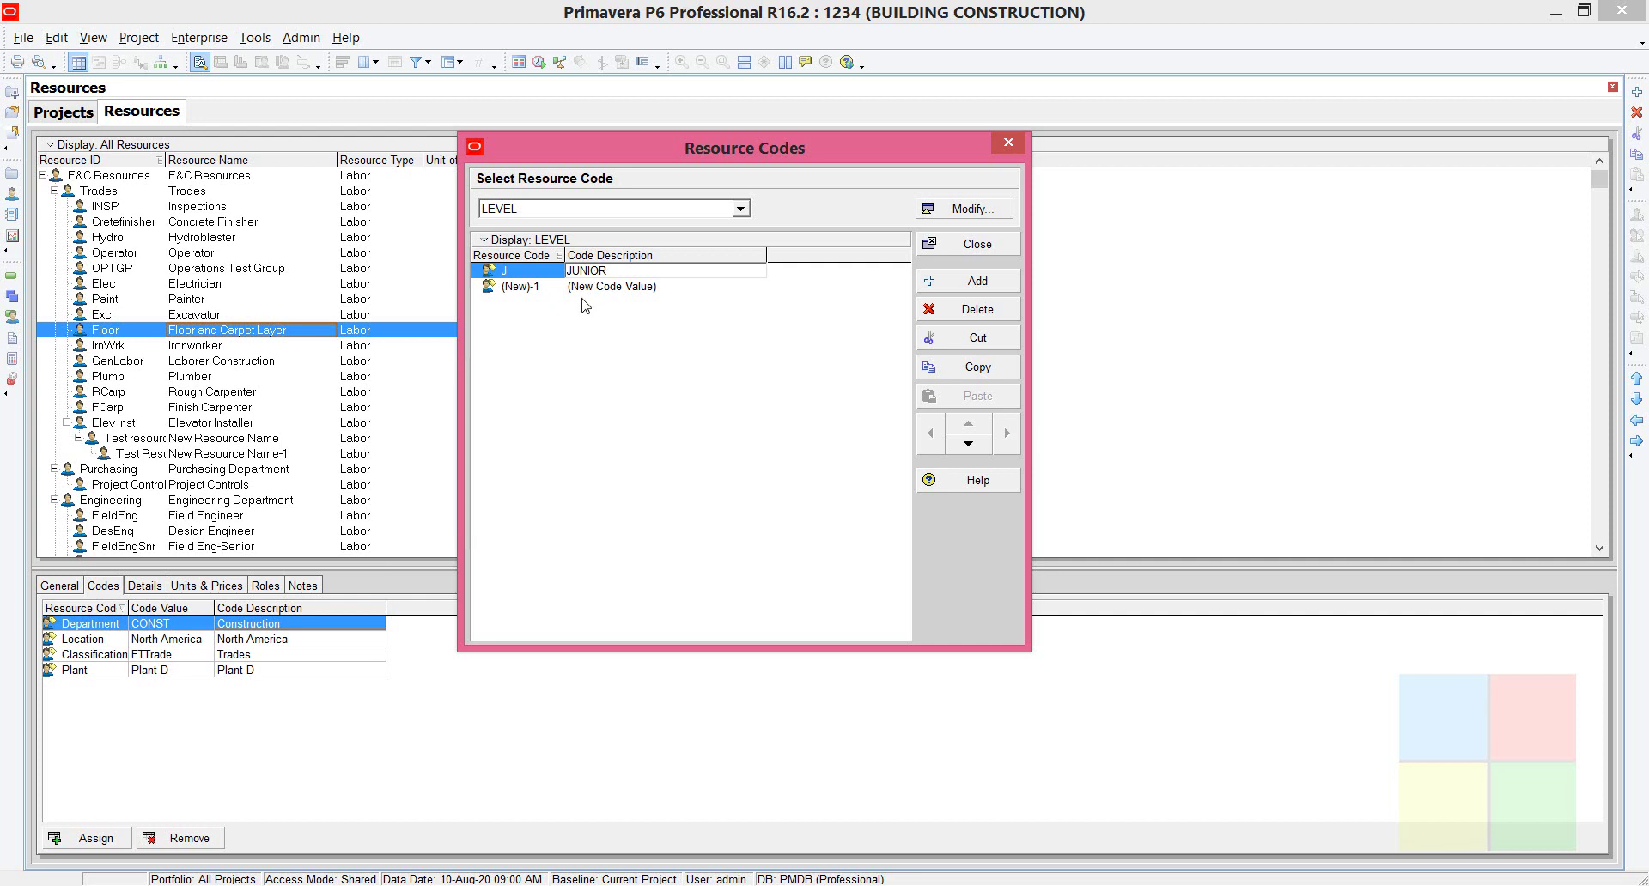
# Set the second LEVEL value to S with the description SENIOR and close the Resource Codes dialog.
pyautogui.click(530, 286)
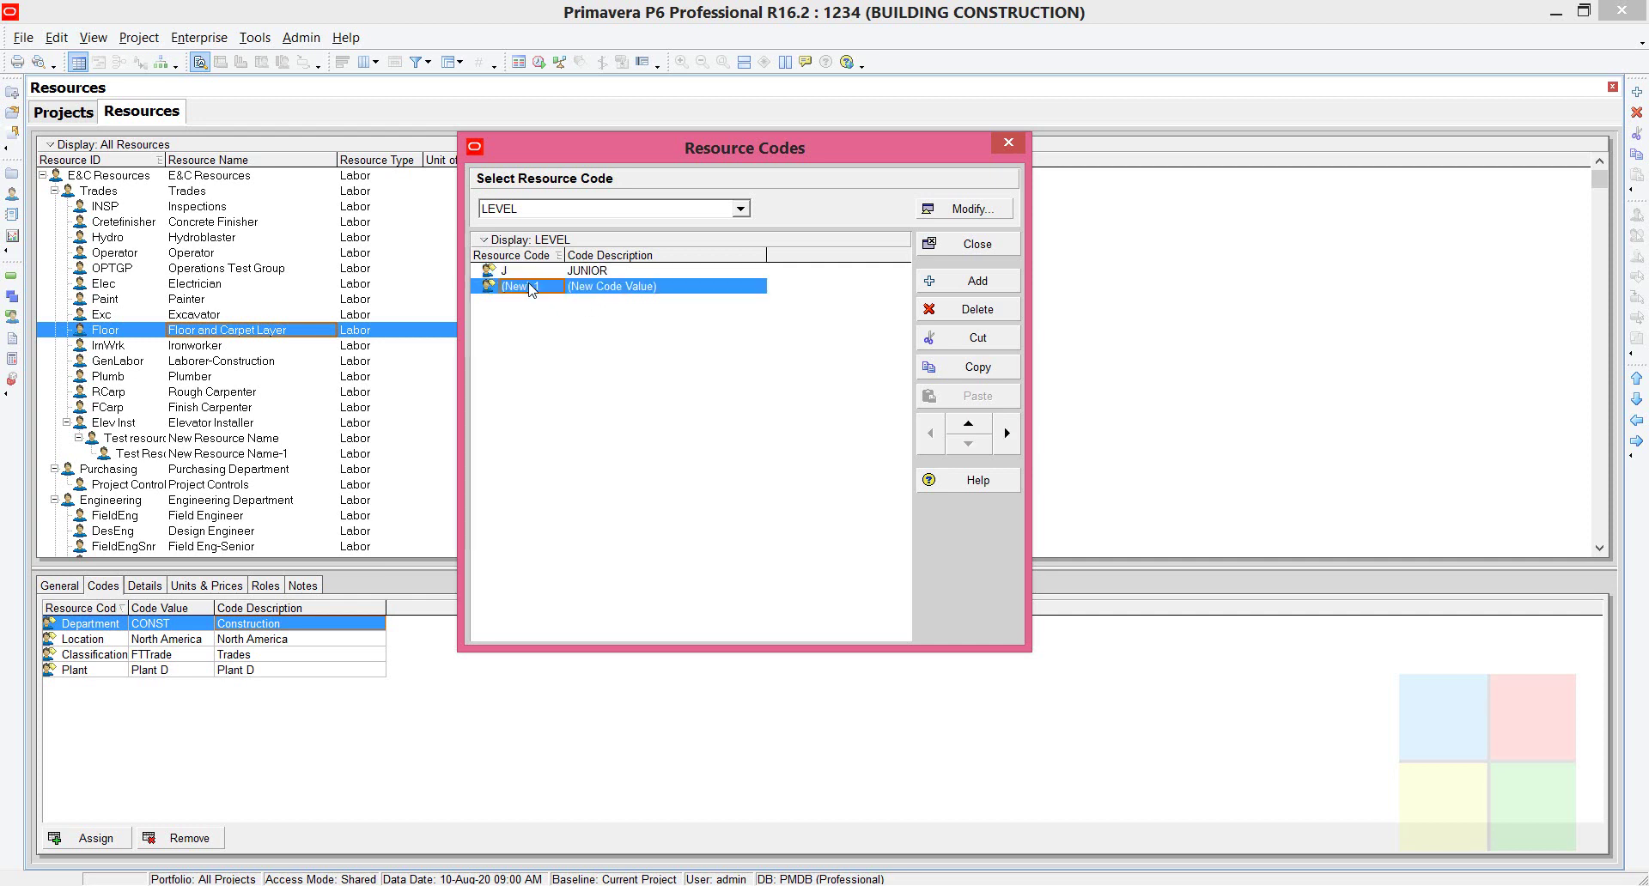
pyautogui.write('S')
pyautogui.press('Tab')
pyautogui.write('SE')
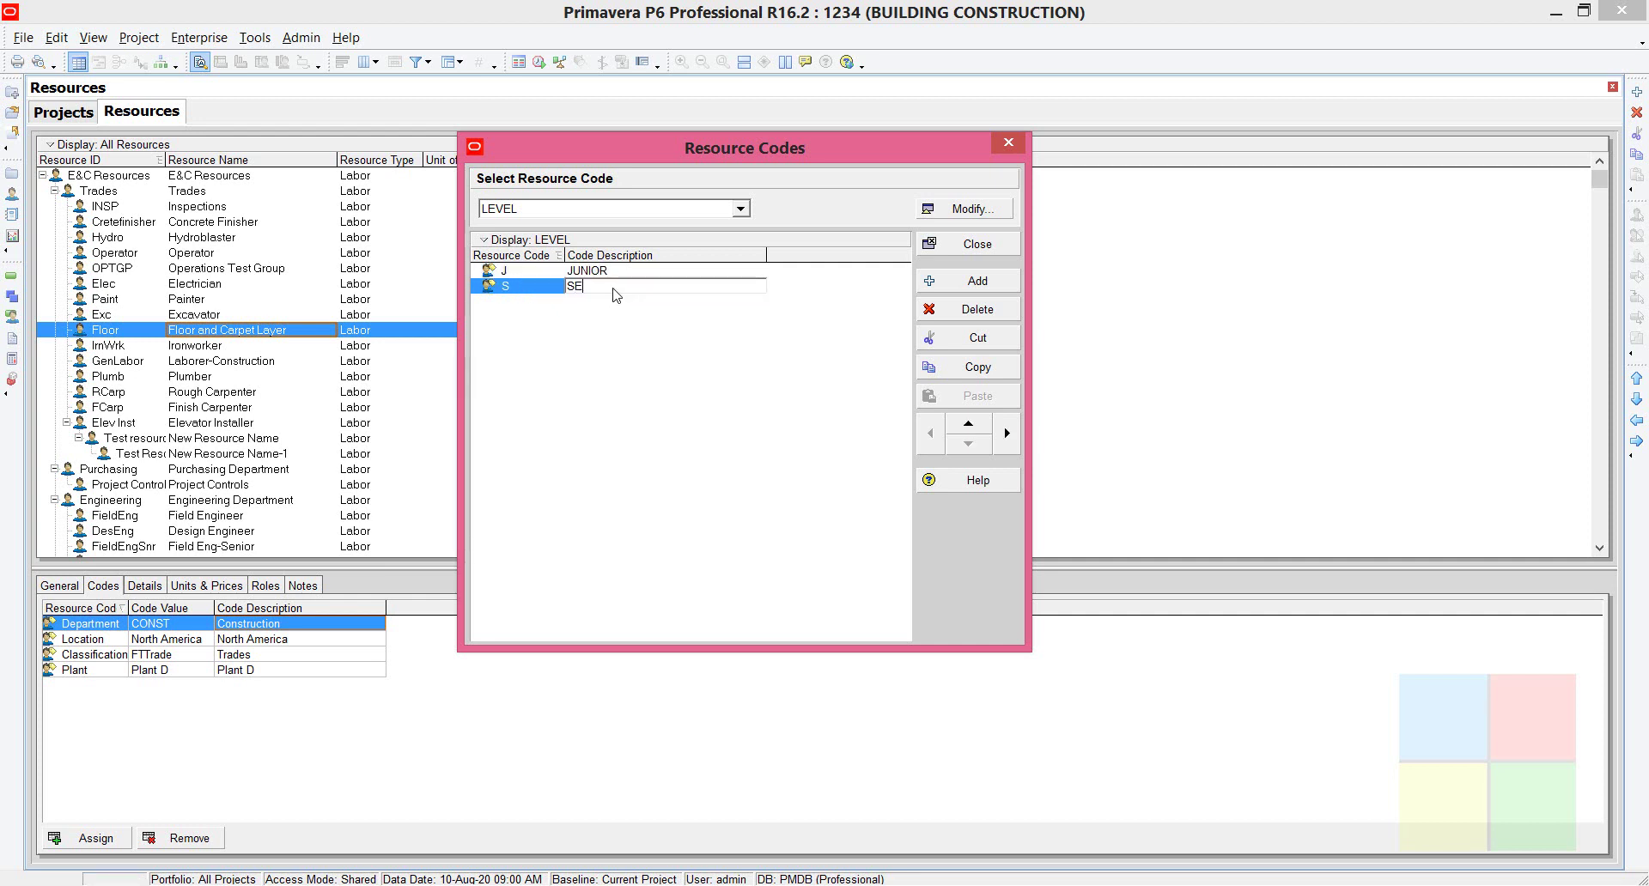
pyautogui.press('Return')
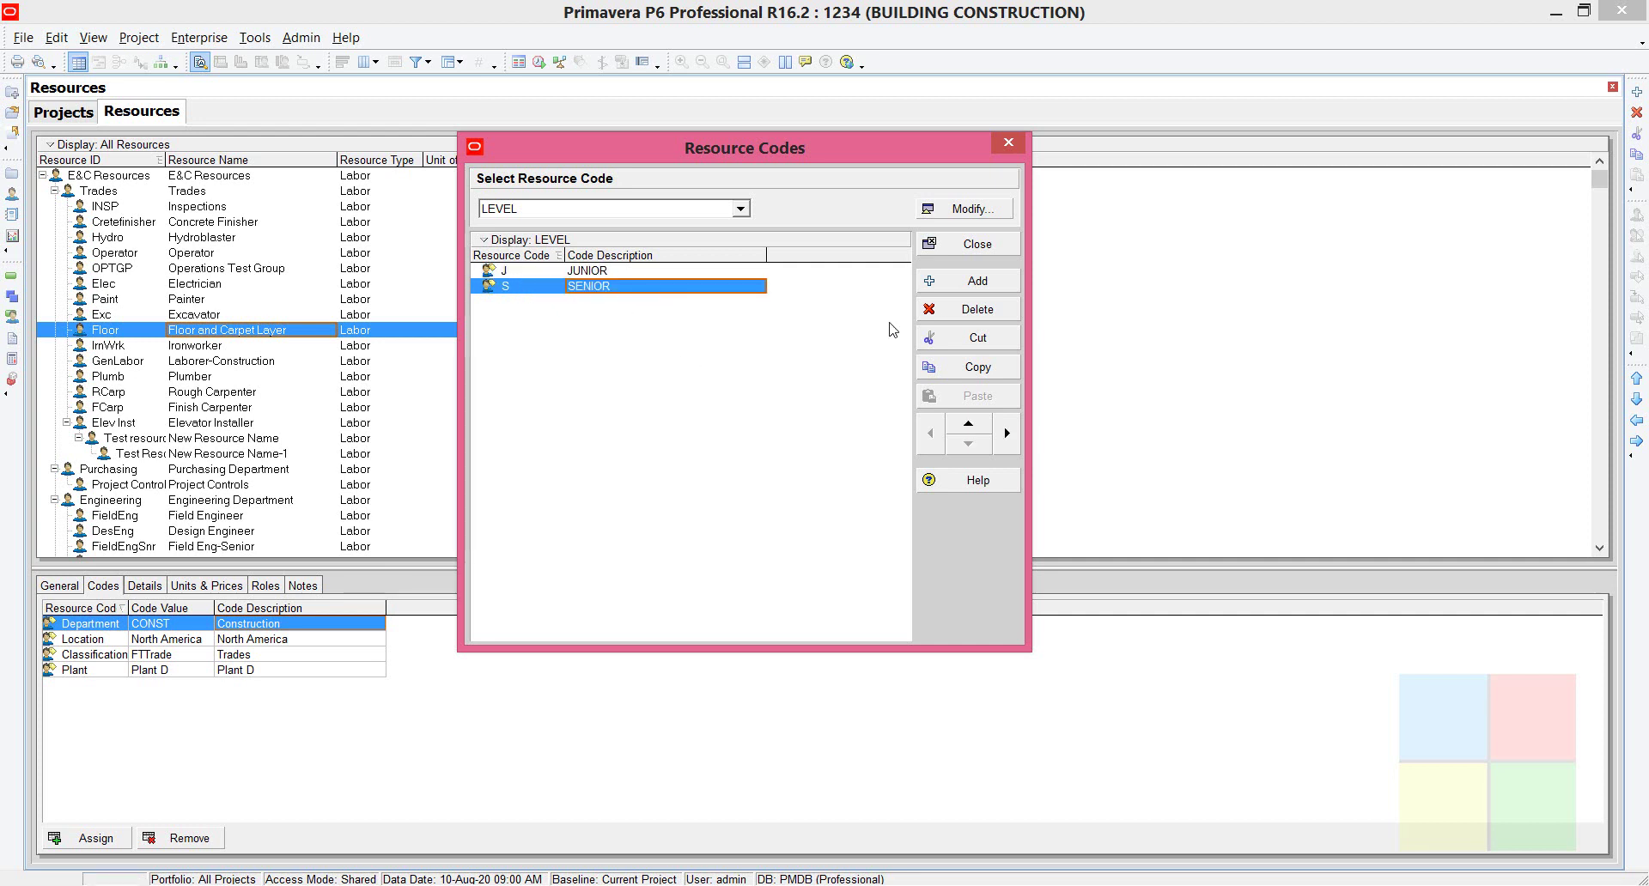
pyautogui.click(962, 249)
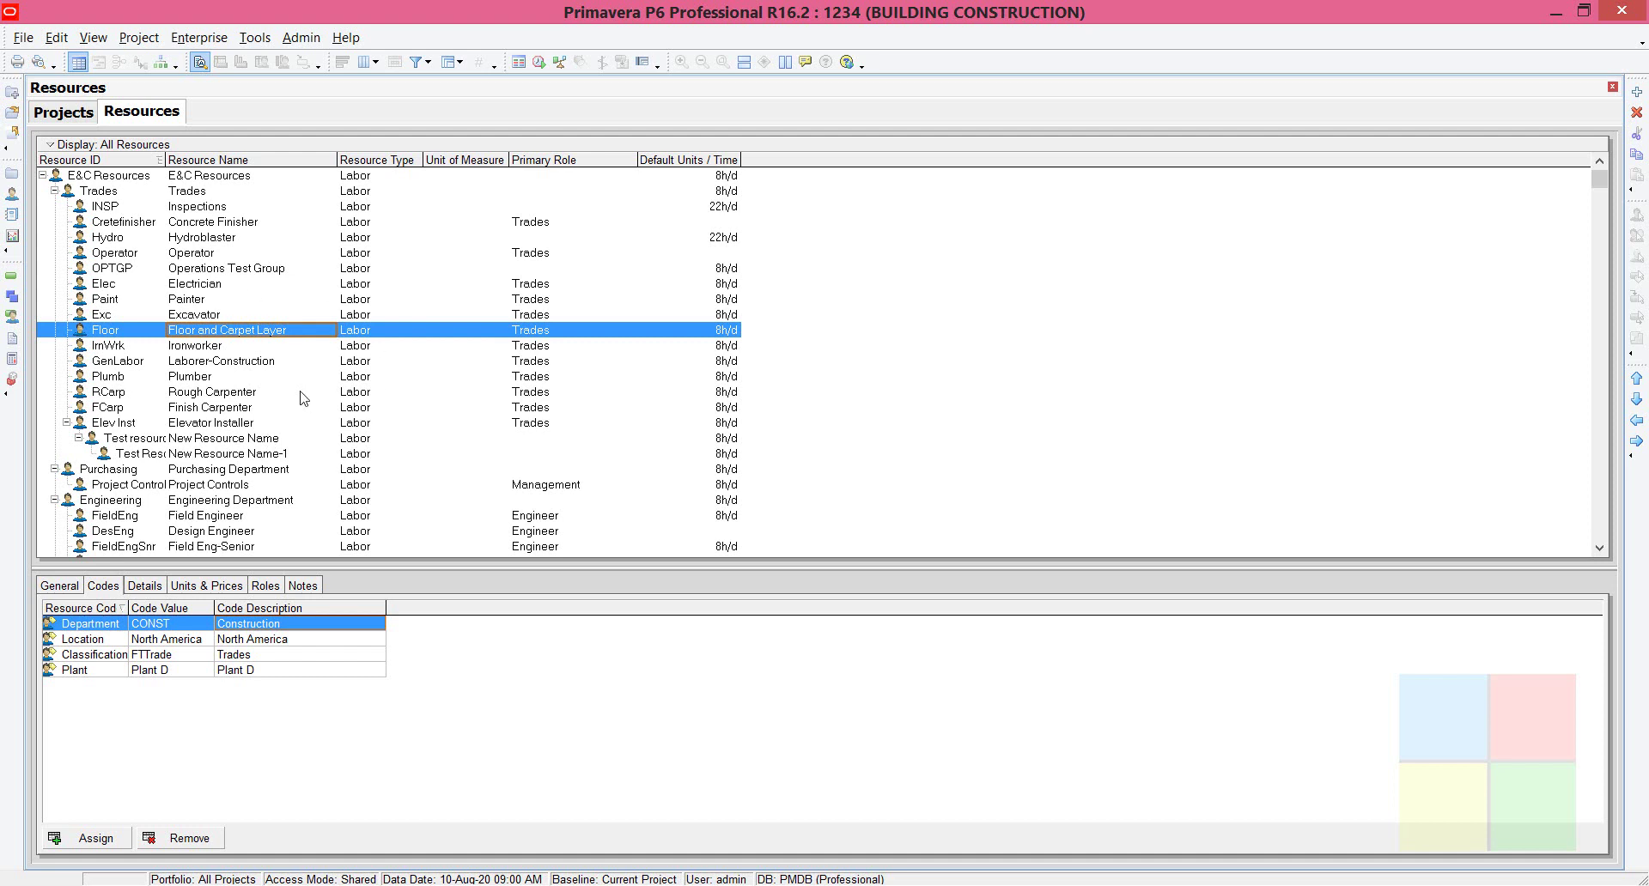
# Open the Assign Resource Codes dialog for the Inspections resource and enlarge it in height.
pyautogui.click(172, 285)
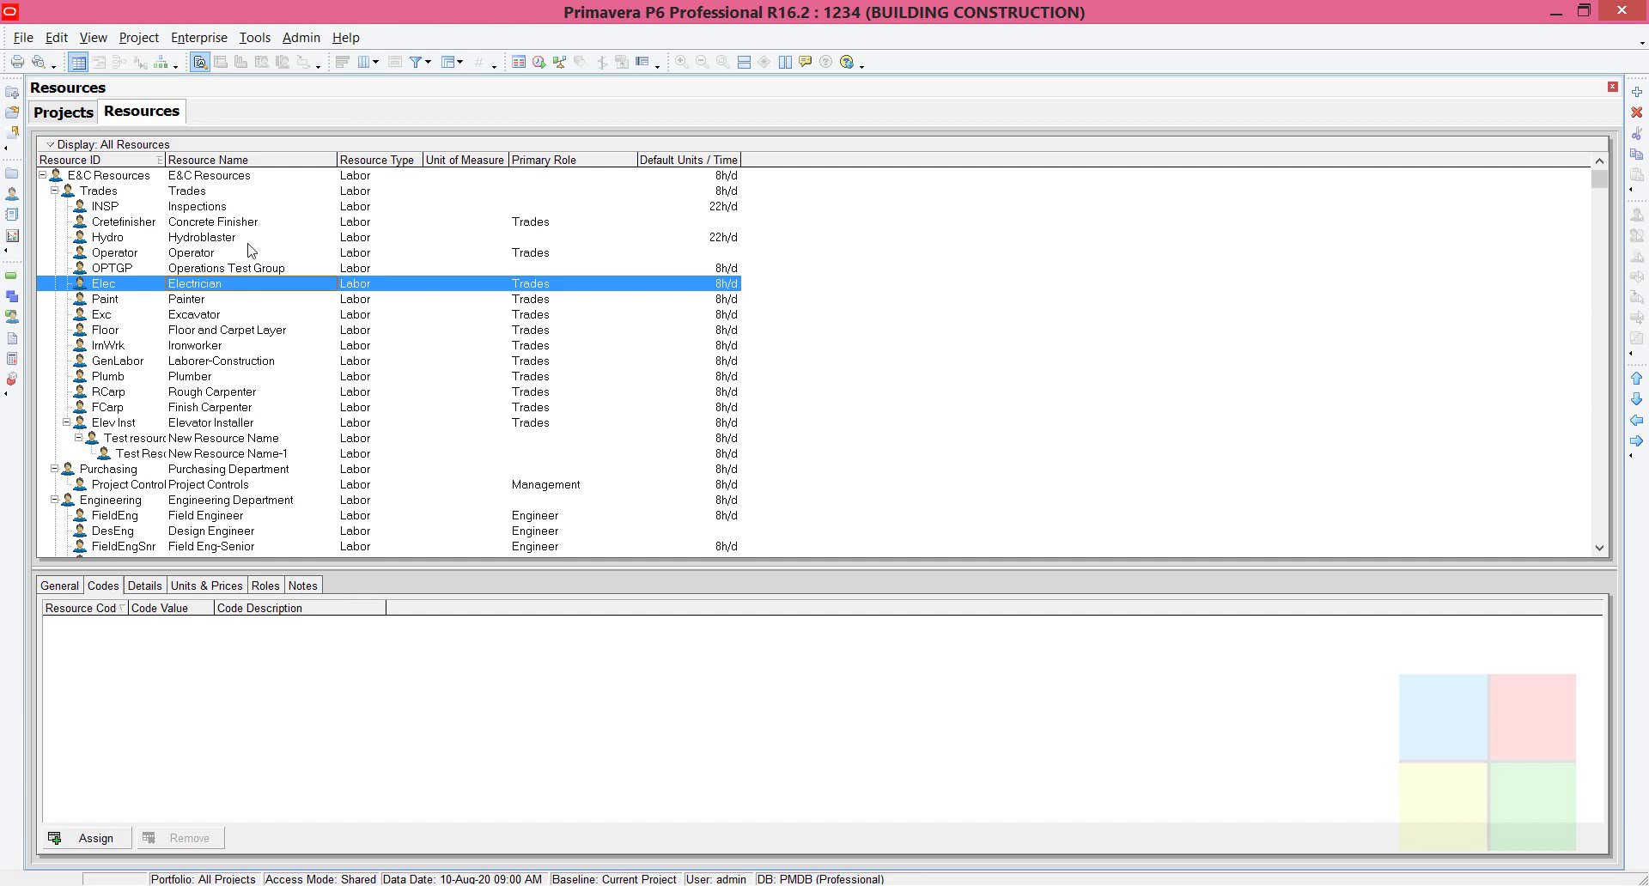
pyautogui.click(225, 207)
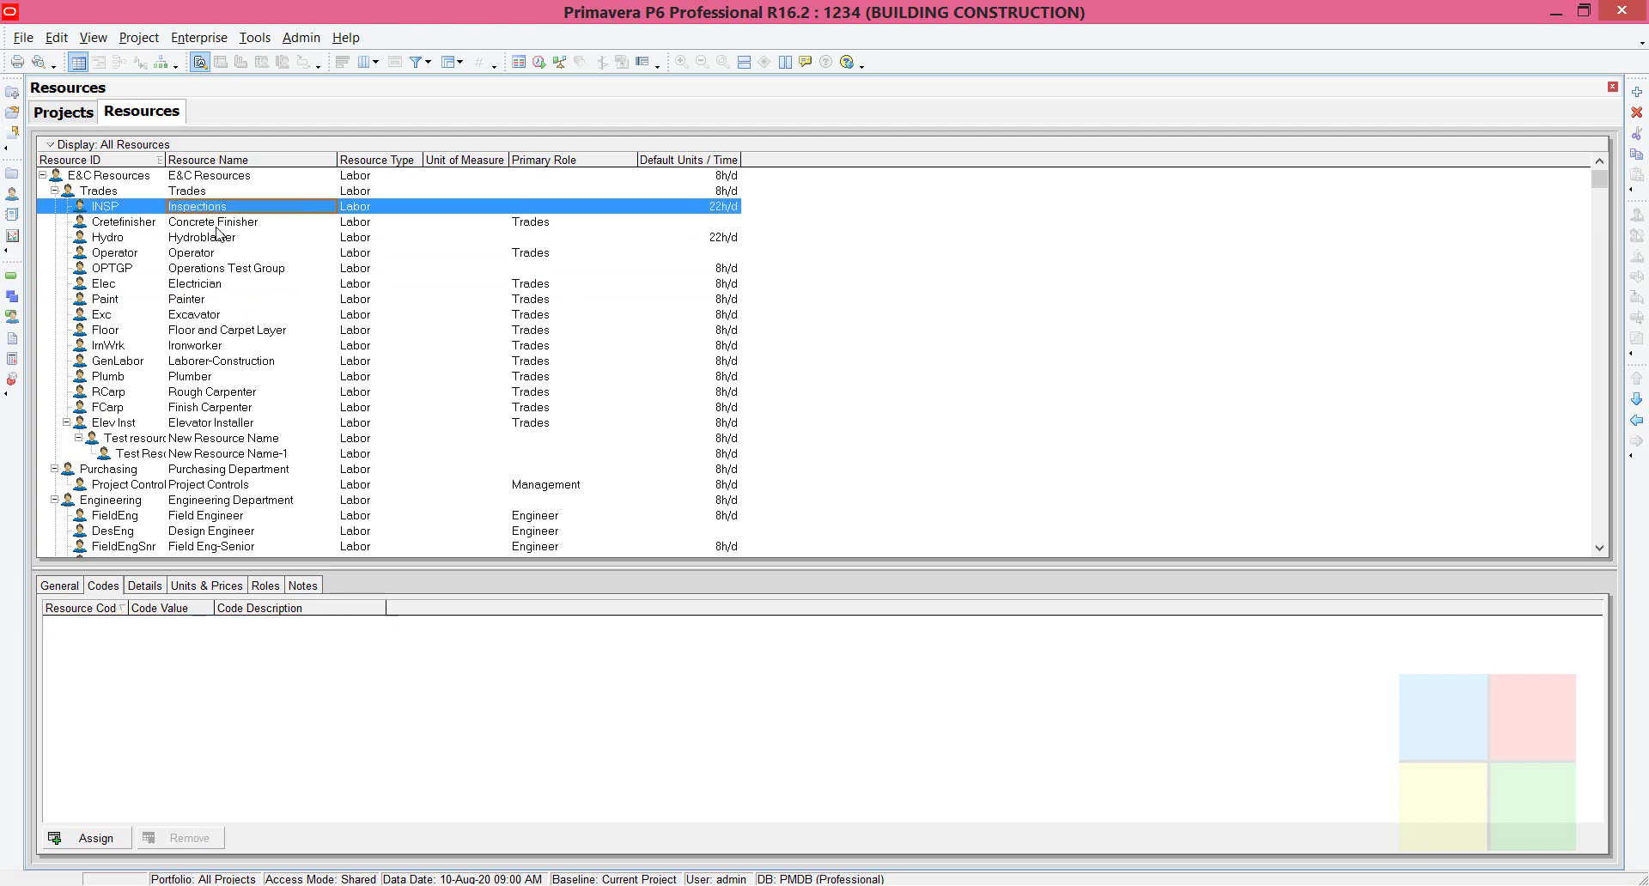
pyautogui.click(215, 223)
pyautogui.click(179, 210)
pyautogui.click(110, 842)
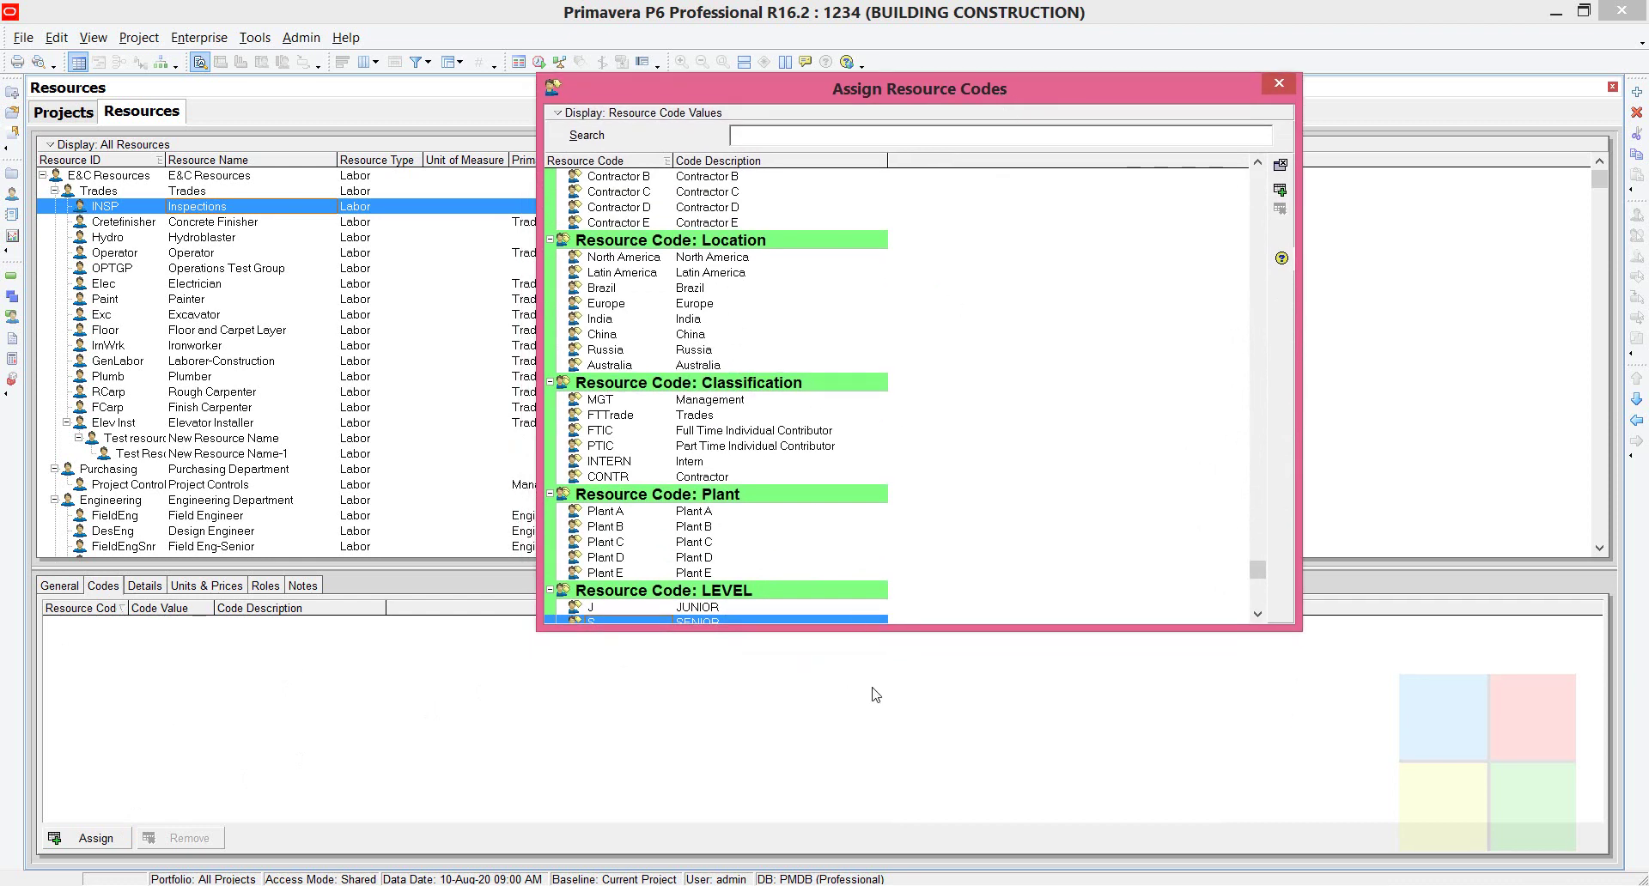
pyautogui.moveTo(916, 760); pyautogui.dragTo(916, 774)
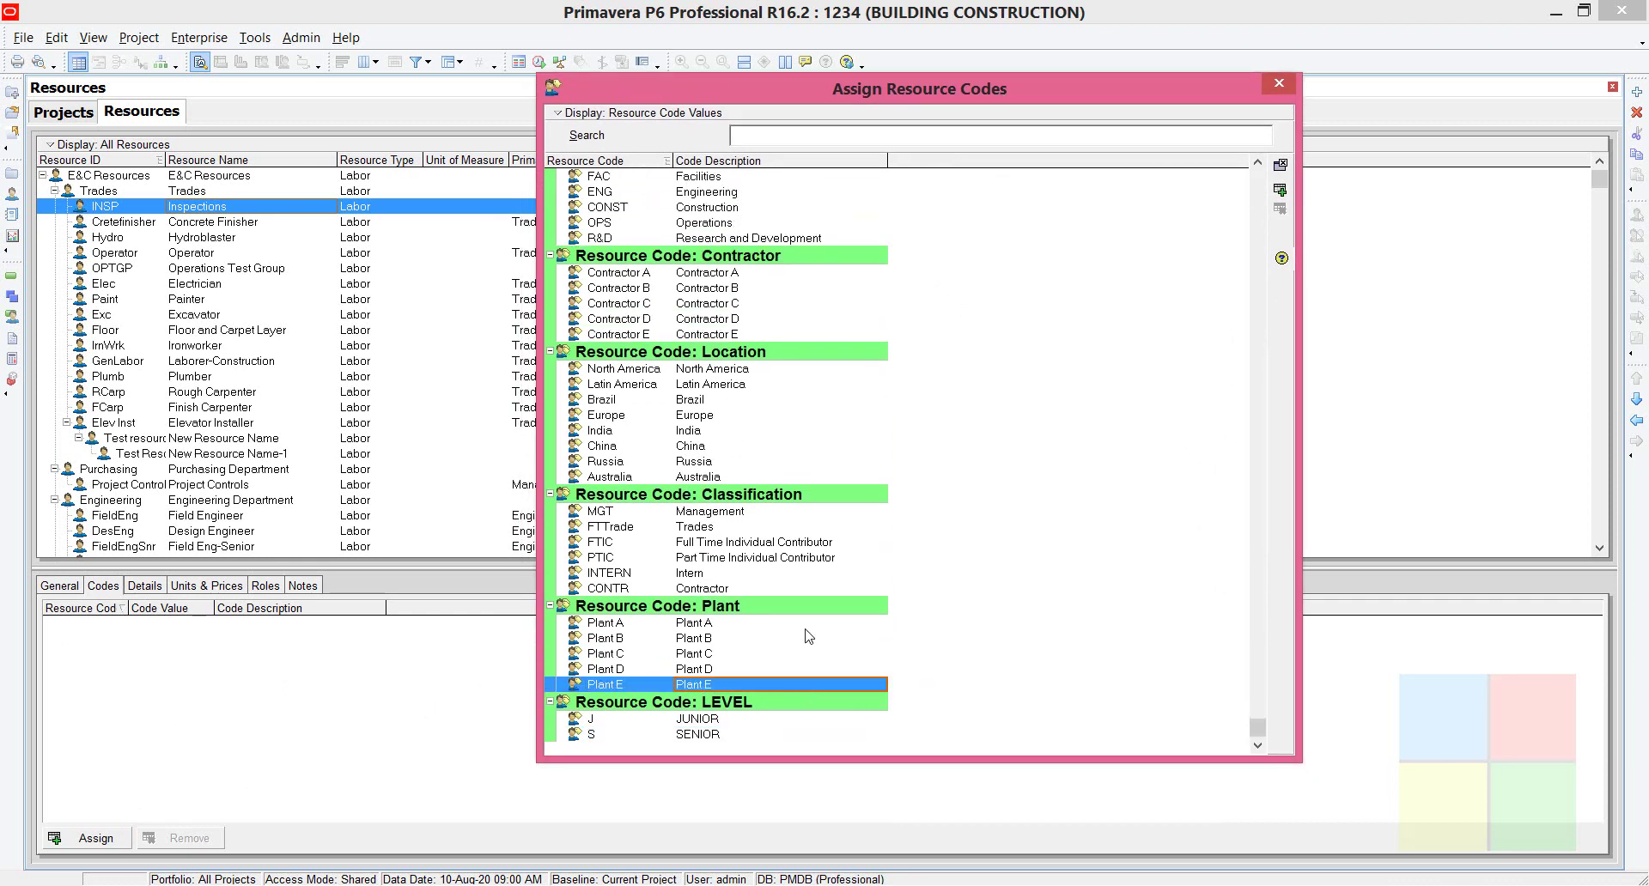
# Assign the LEVEL code value J (JUNIOR) to the Inspections resource.
pyautogui.click(732, 704)
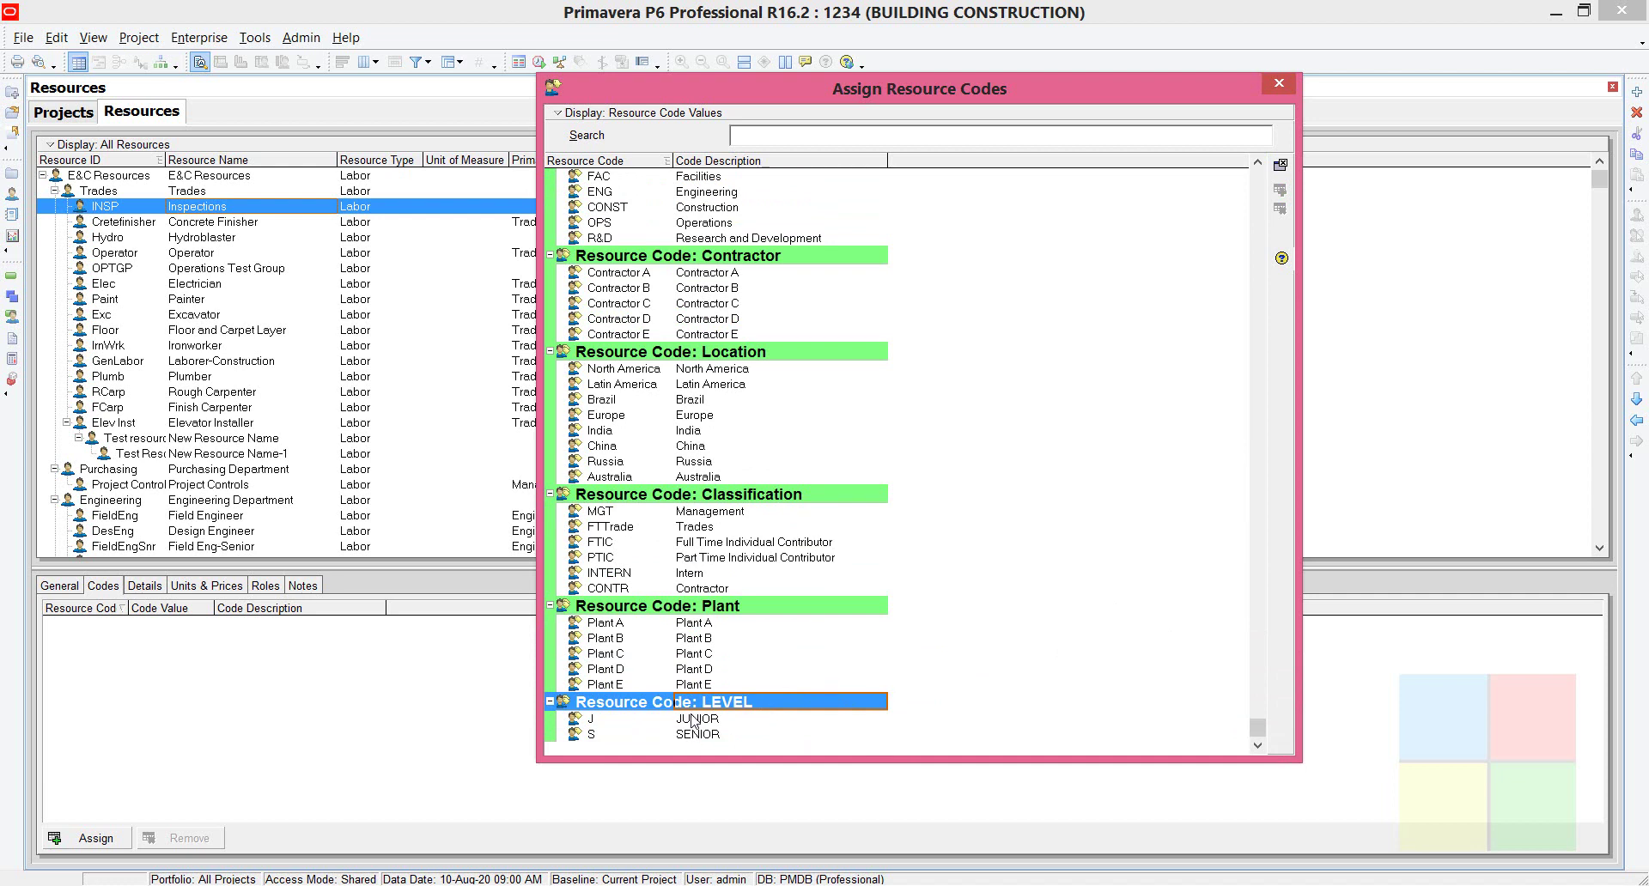
pyautogui.click(706, 722)
pyautogui.click(704, 736)
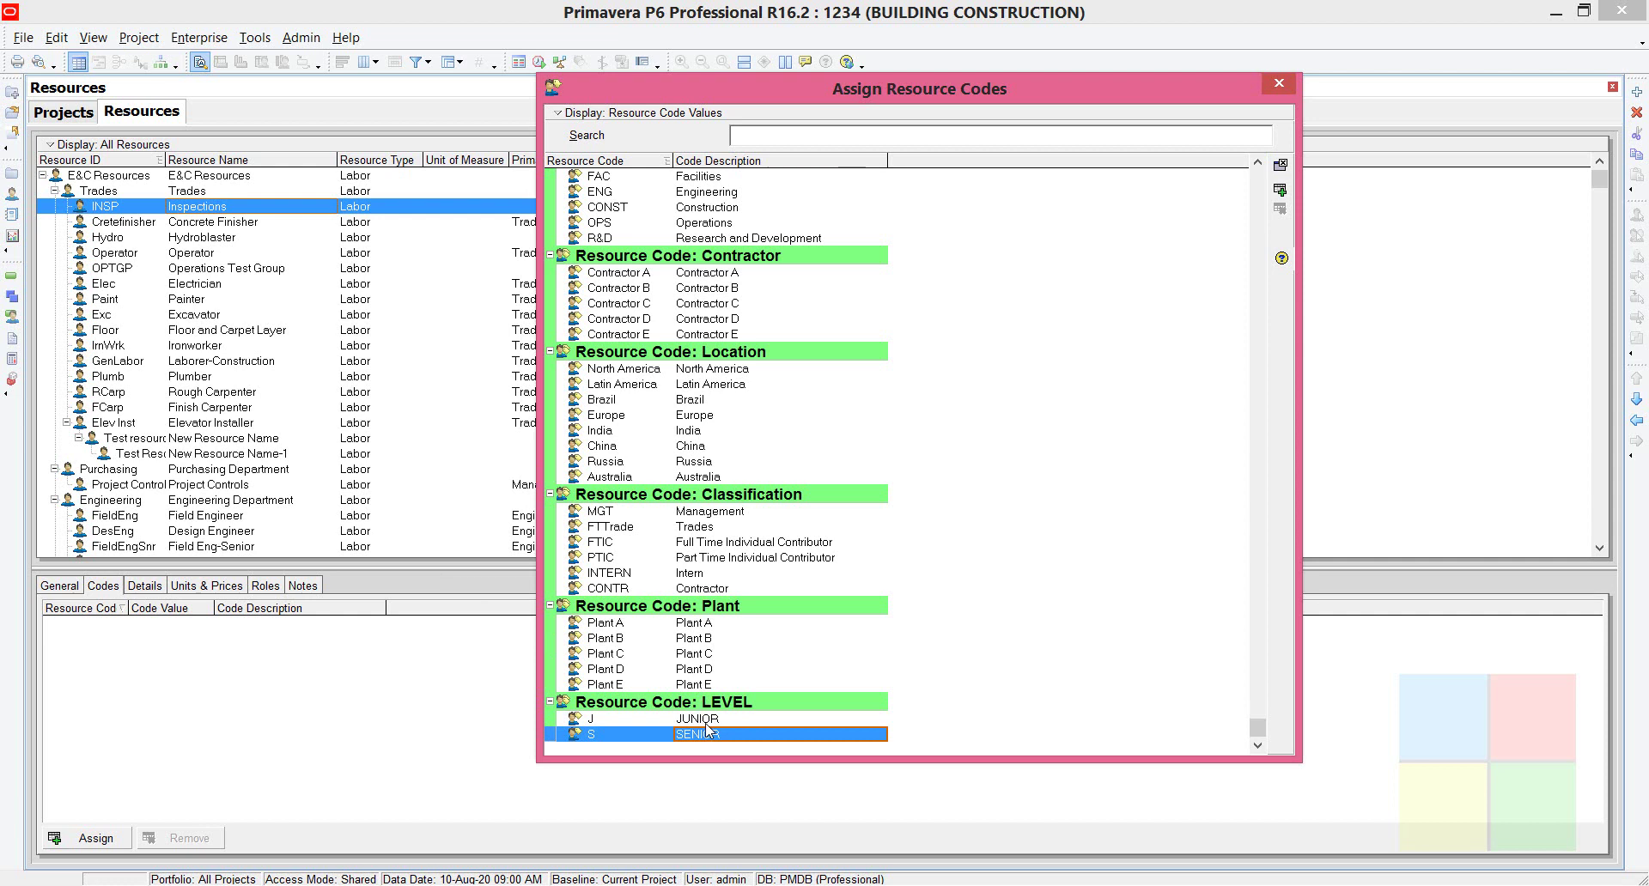
pyautogui.doubleClick(703, 721)
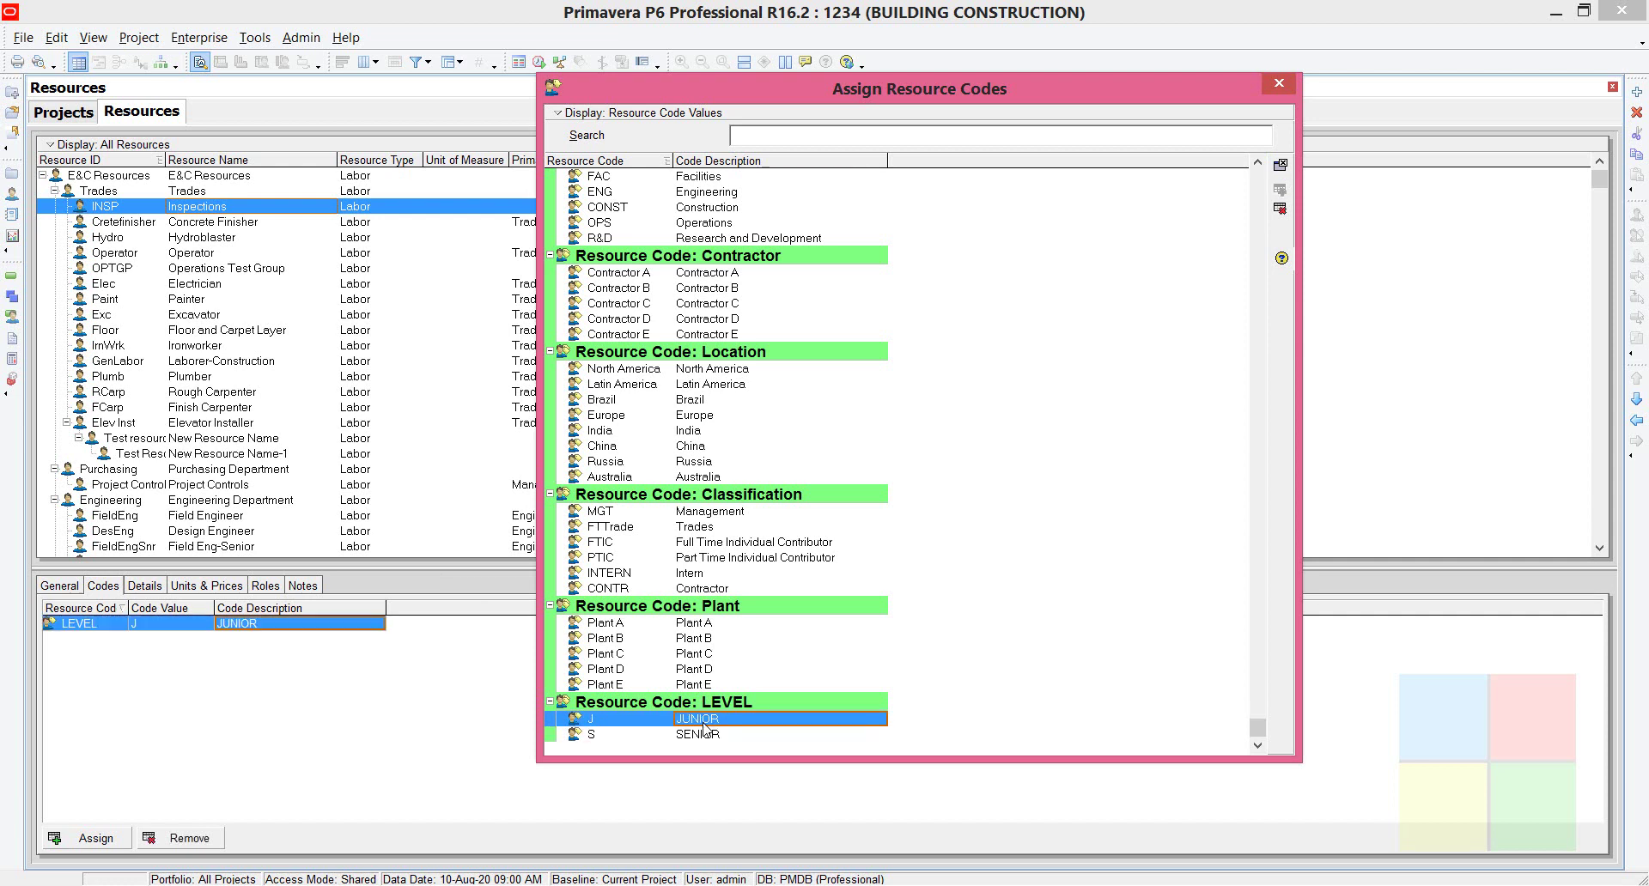
# Assign the LEVEL code value J (JUNIOR) to the Electrician and Painter resources.
pyautogui.click(215, 286)
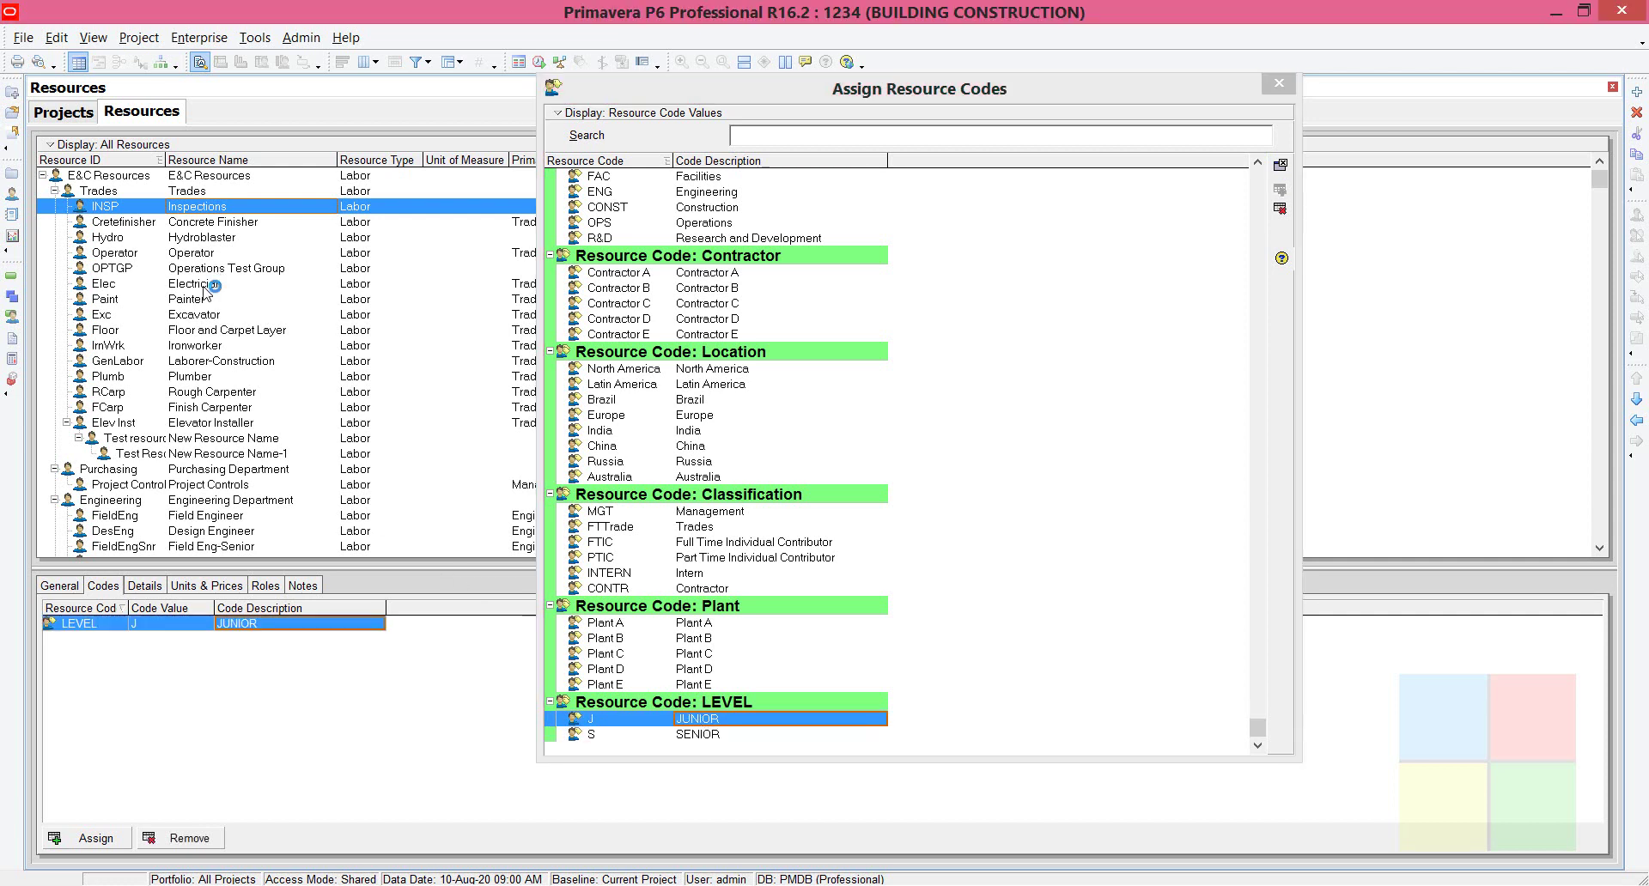
pyautogui.doubleClick(711, 723)
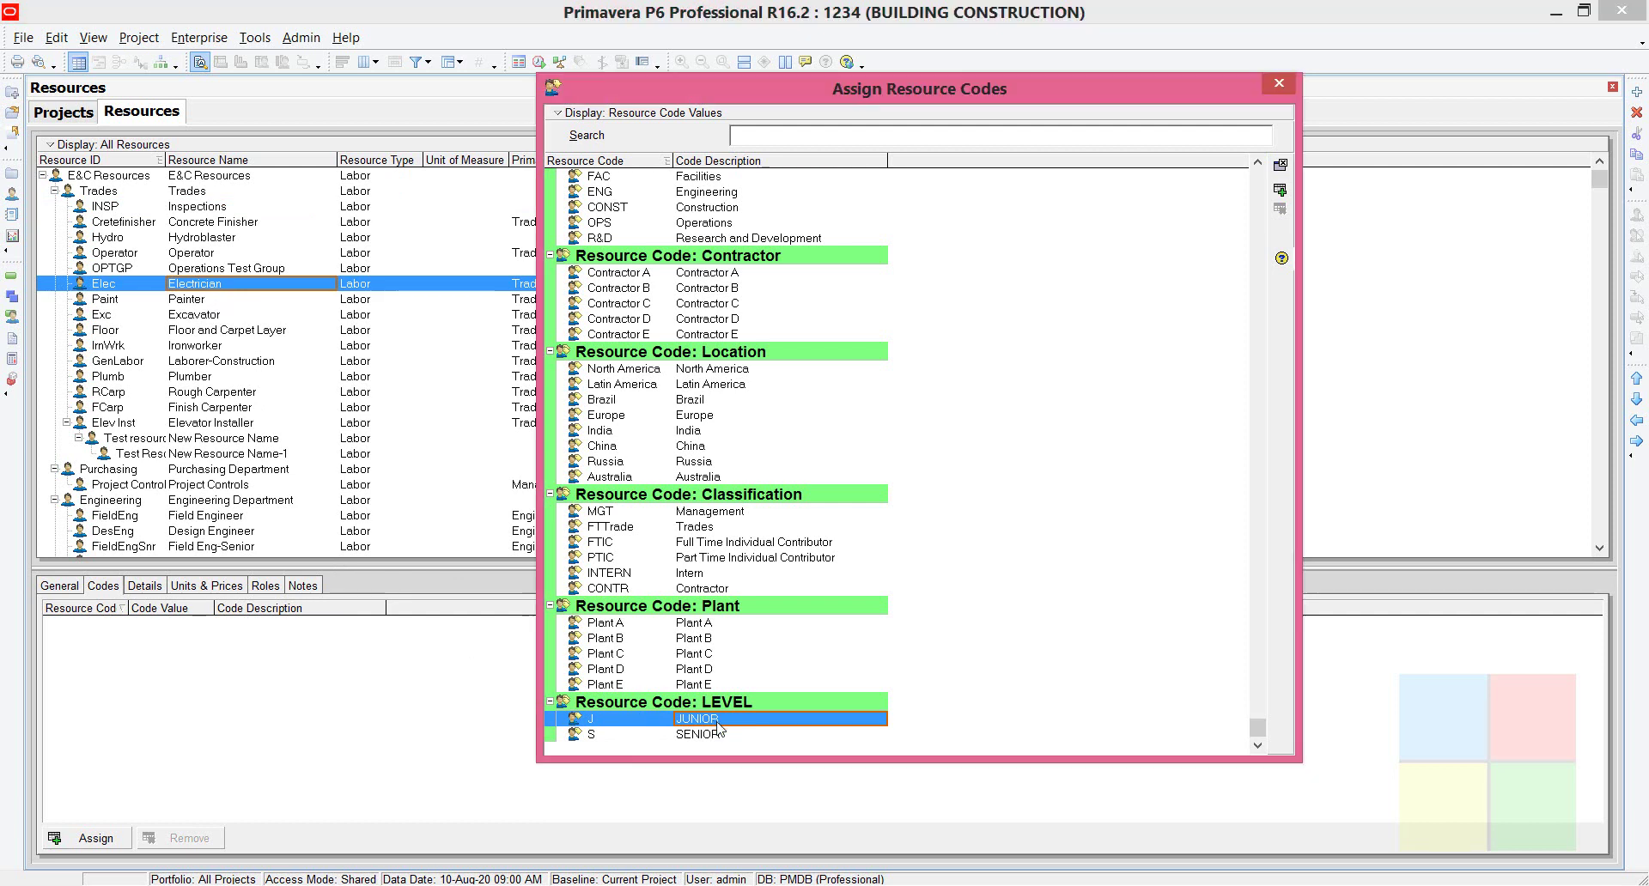
pyautogui.click(191, 305)
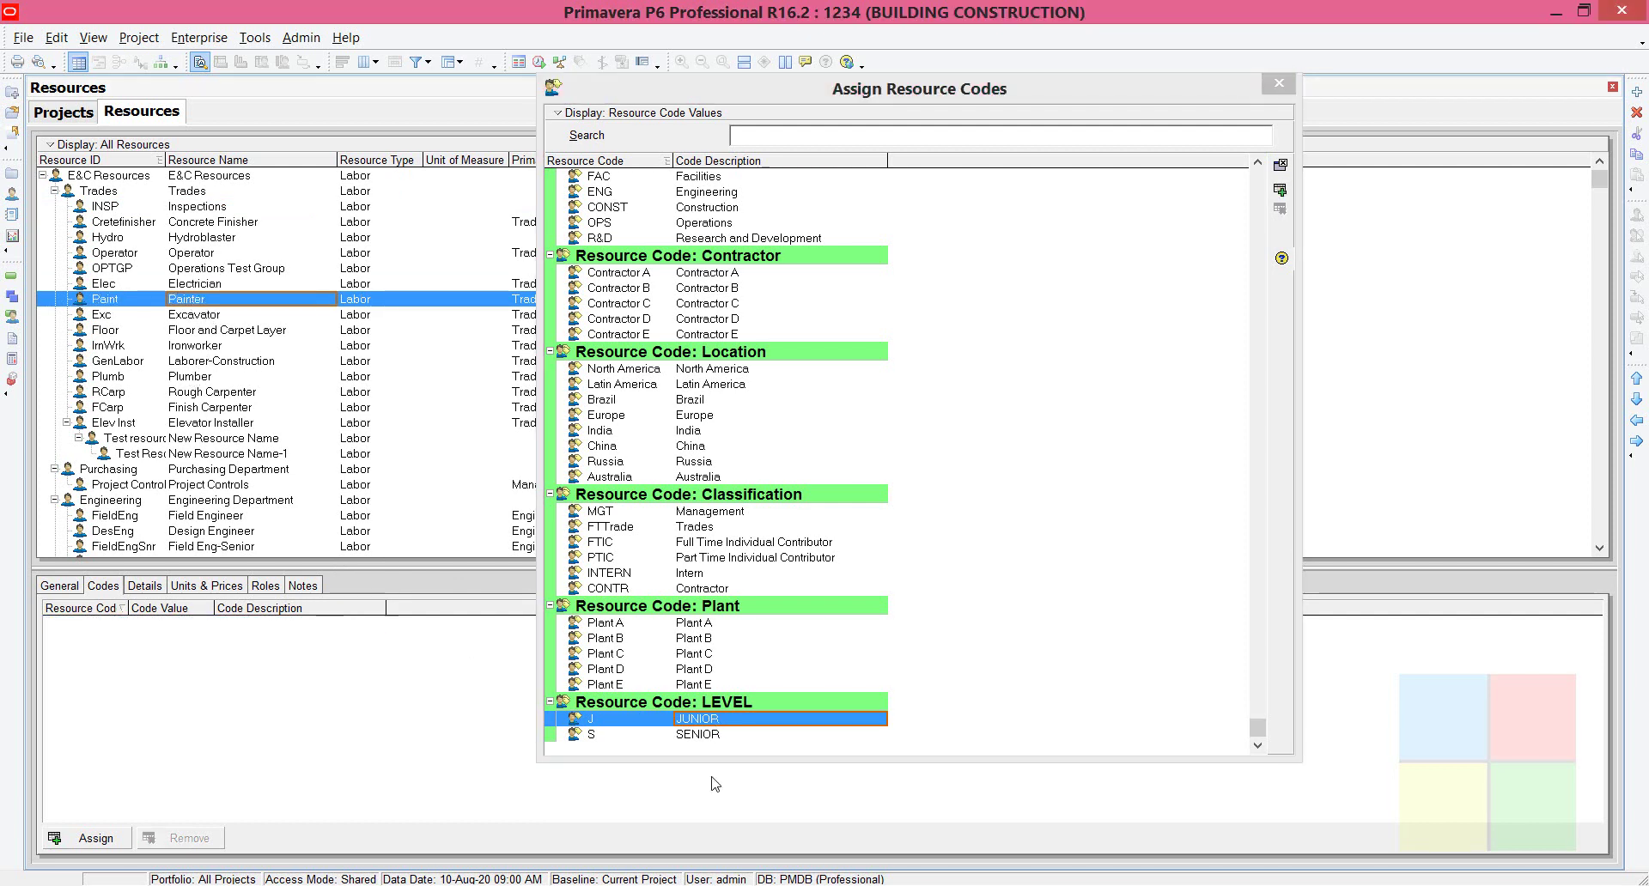
pyautogui.doubleClick(718, 726)
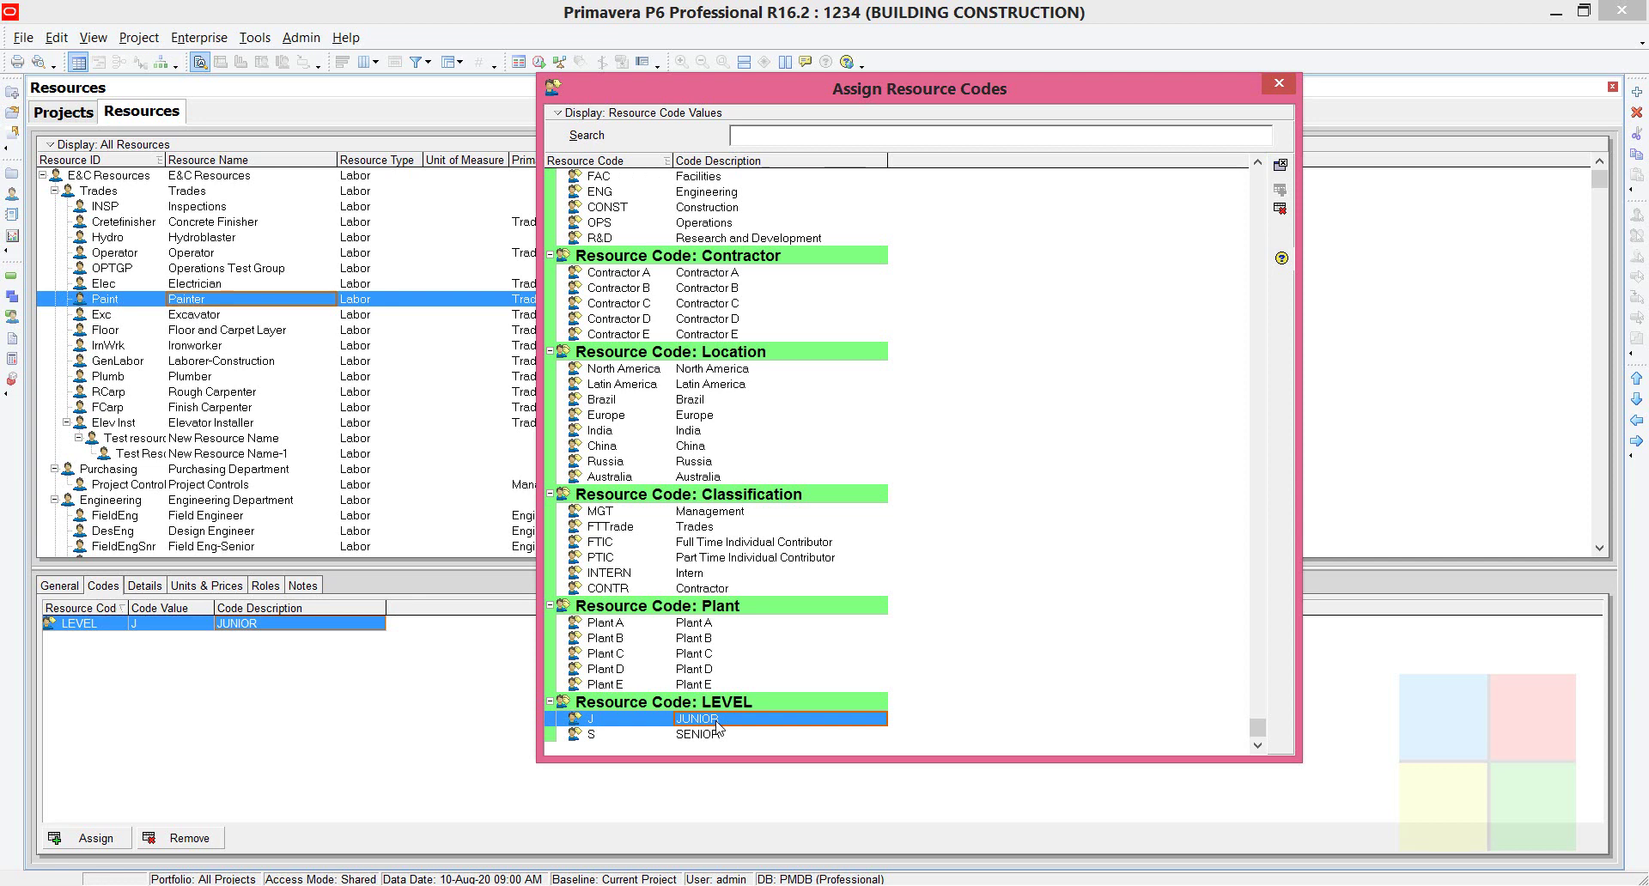
# Assign the LEVEL code value S (SENIOR) to the Field Engineer and Design Engineer resources and close the assignment dialog.
pyautogui.click(228, 395)
pyautogui.scroll(-2, 230, 402)
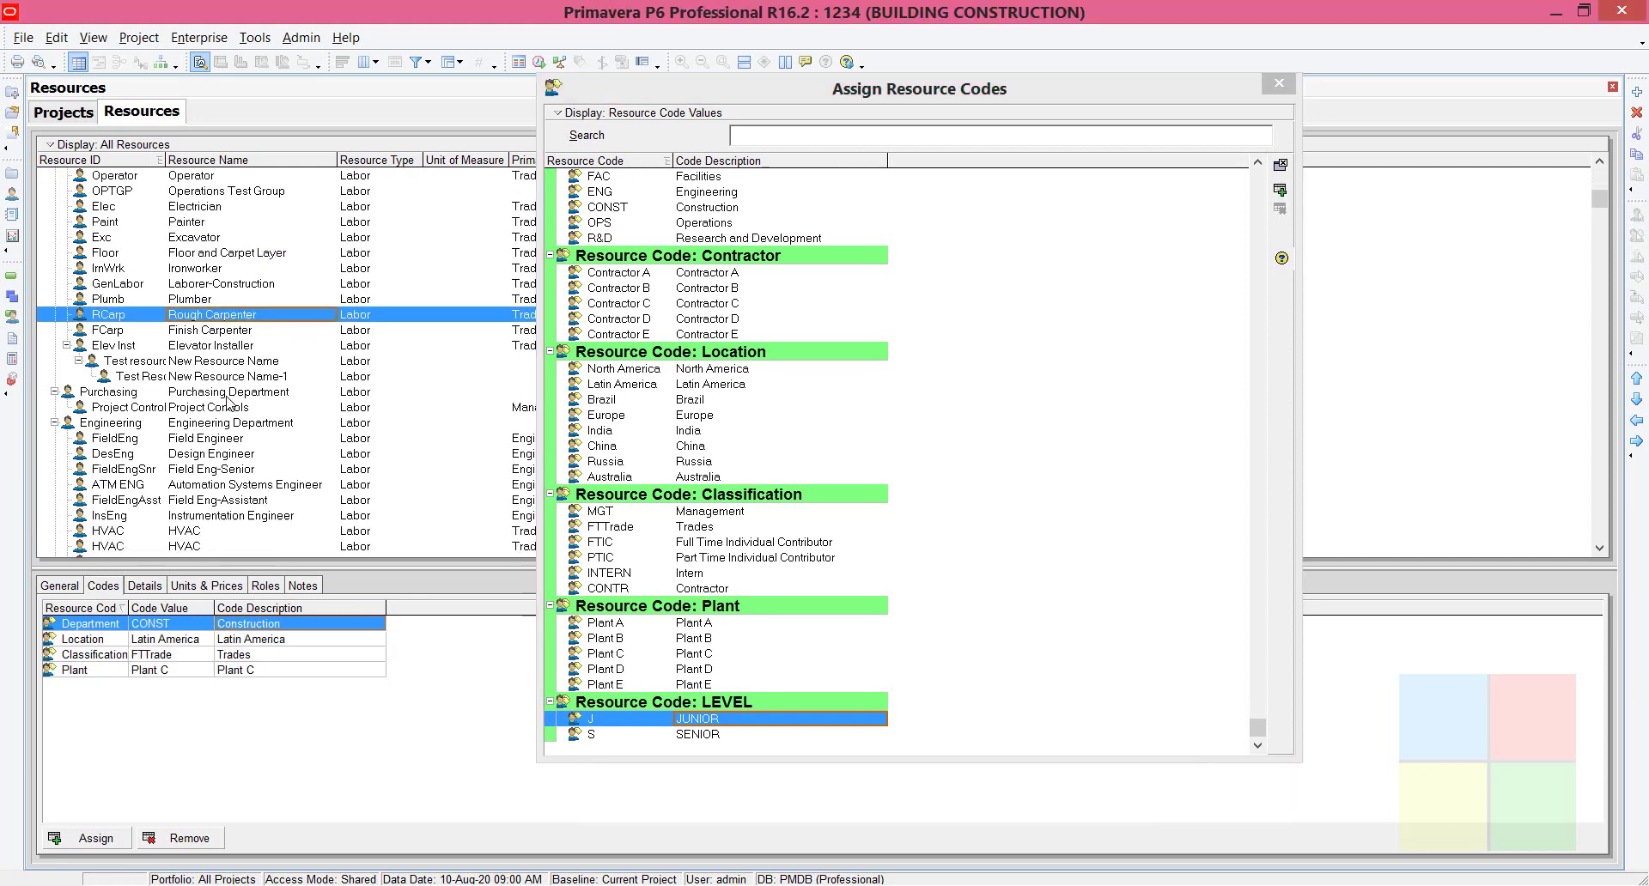
pyautogui.click(227, 441)
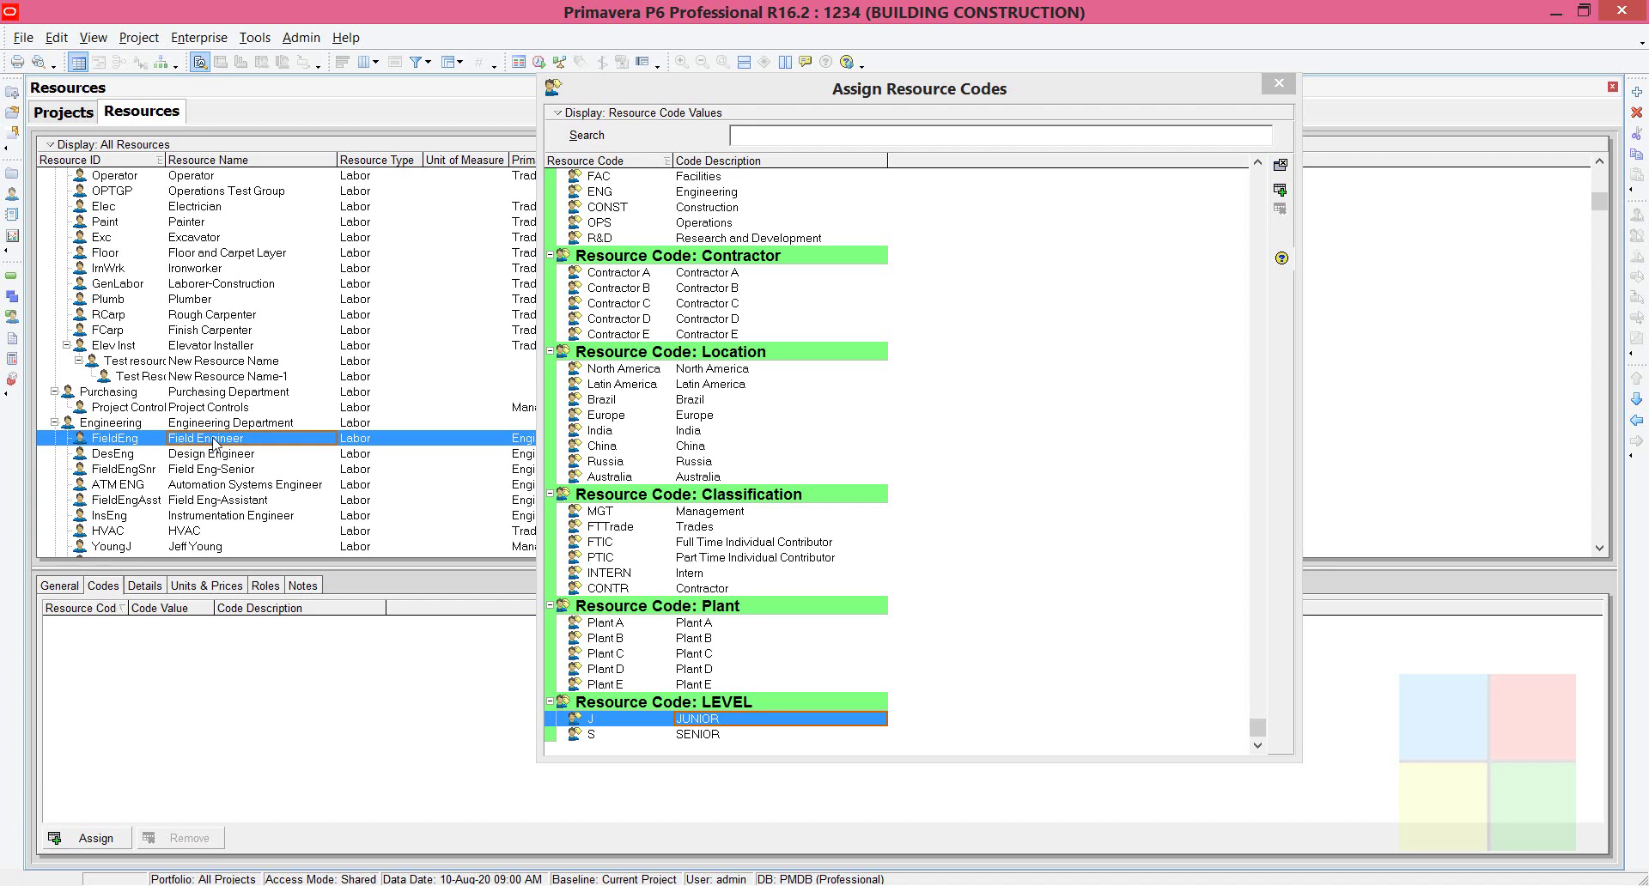
pyautogui.doubleClick(712, 736)
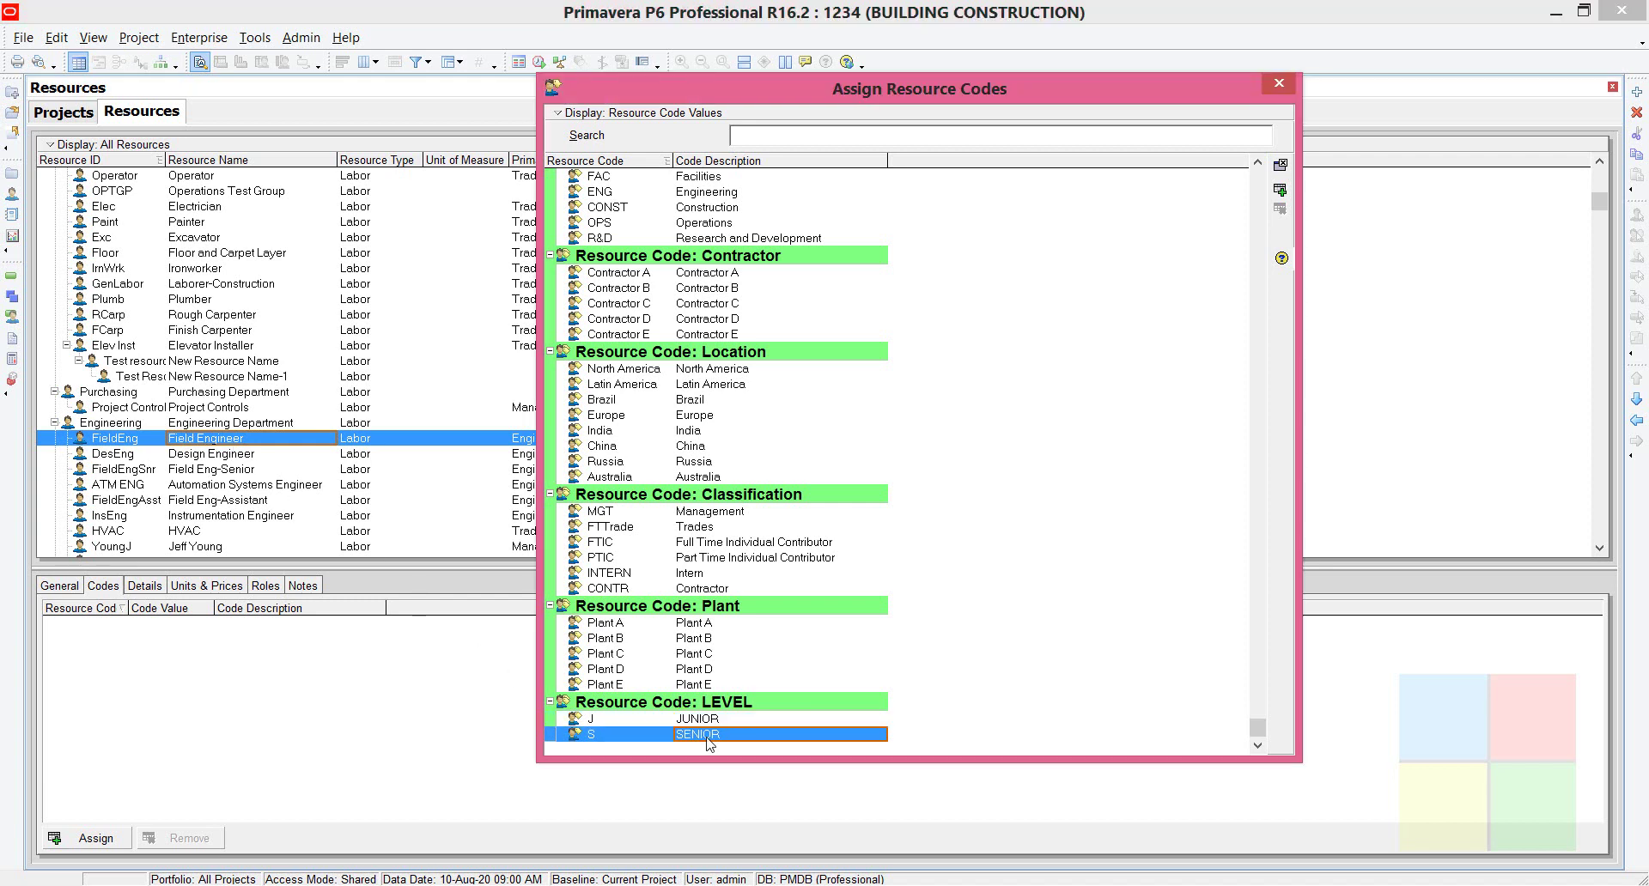
pyautogui.click(233, 455)
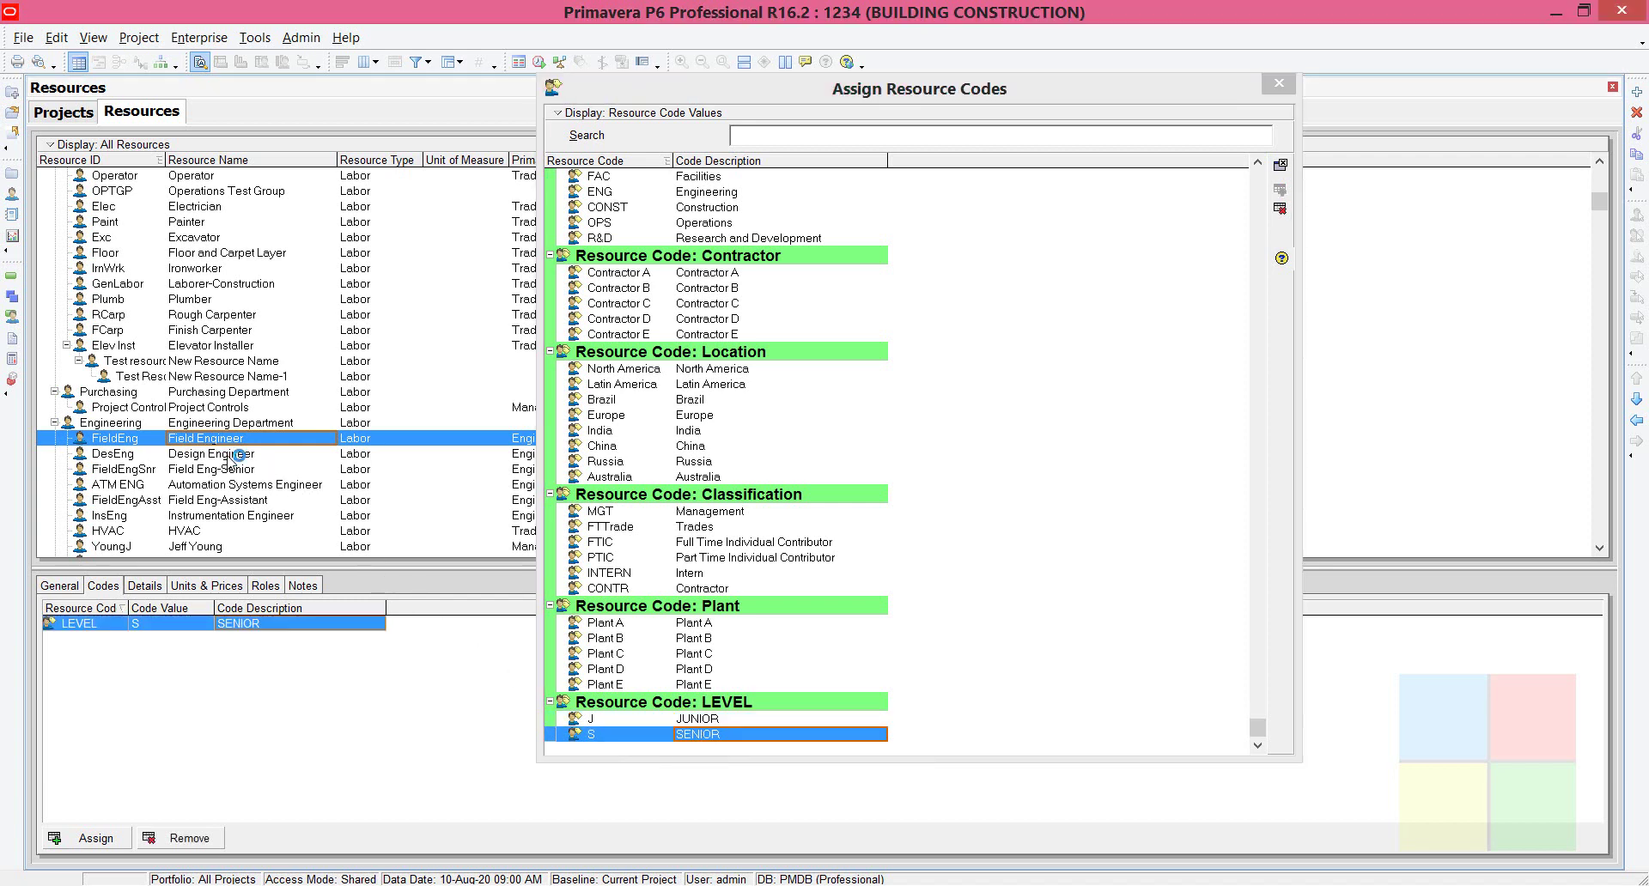
pyautogui.doubleClick(738, 735)
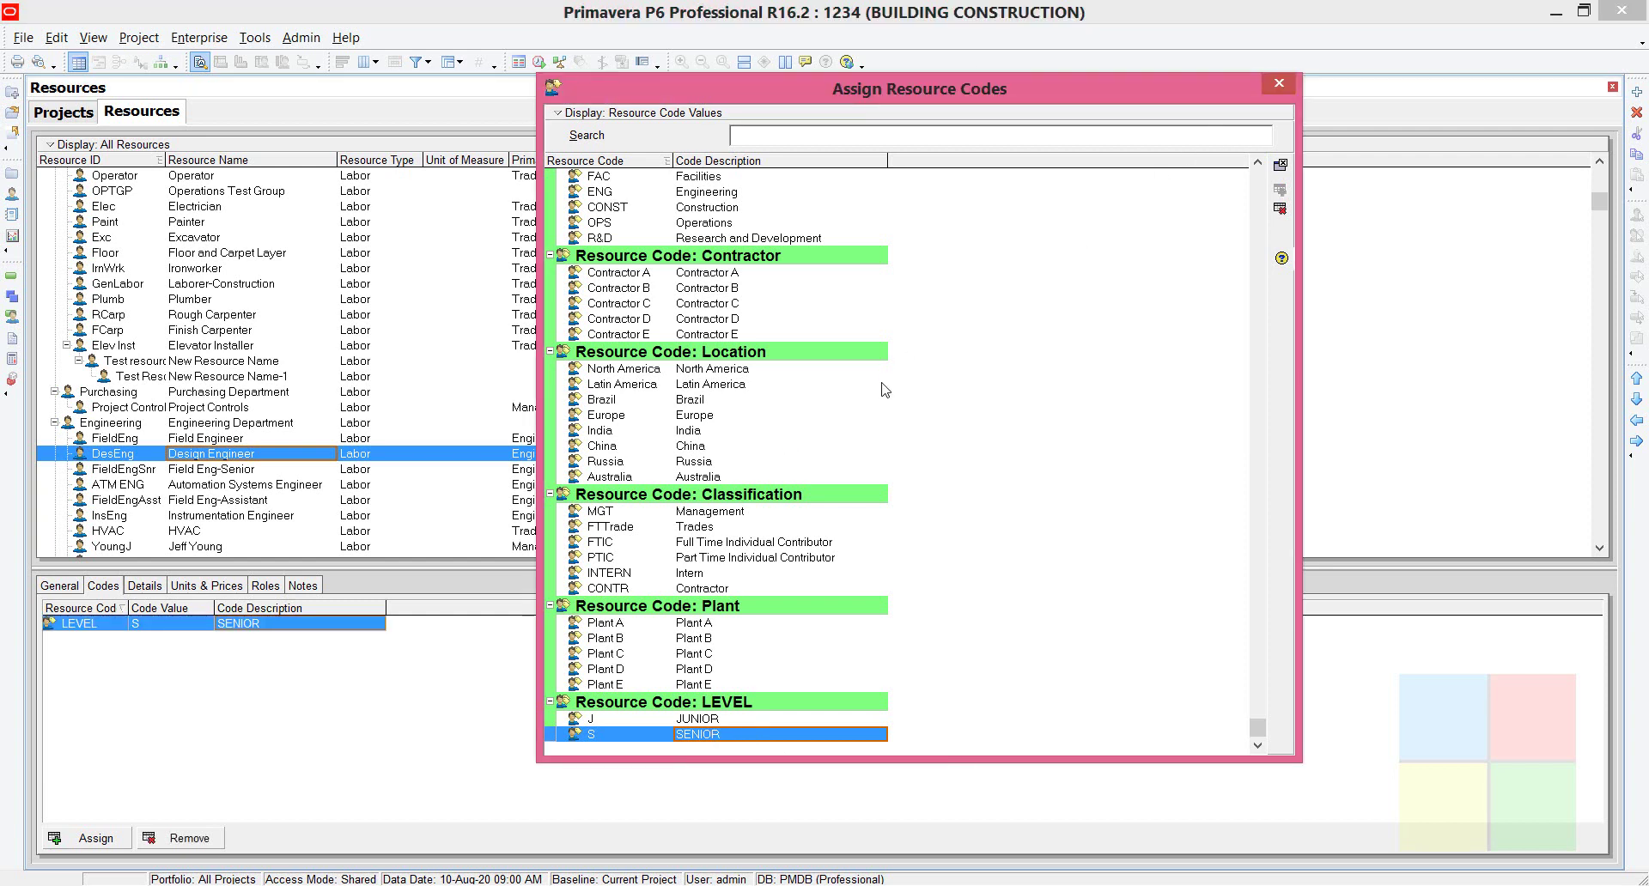
pyautogui.click(1279, 85)
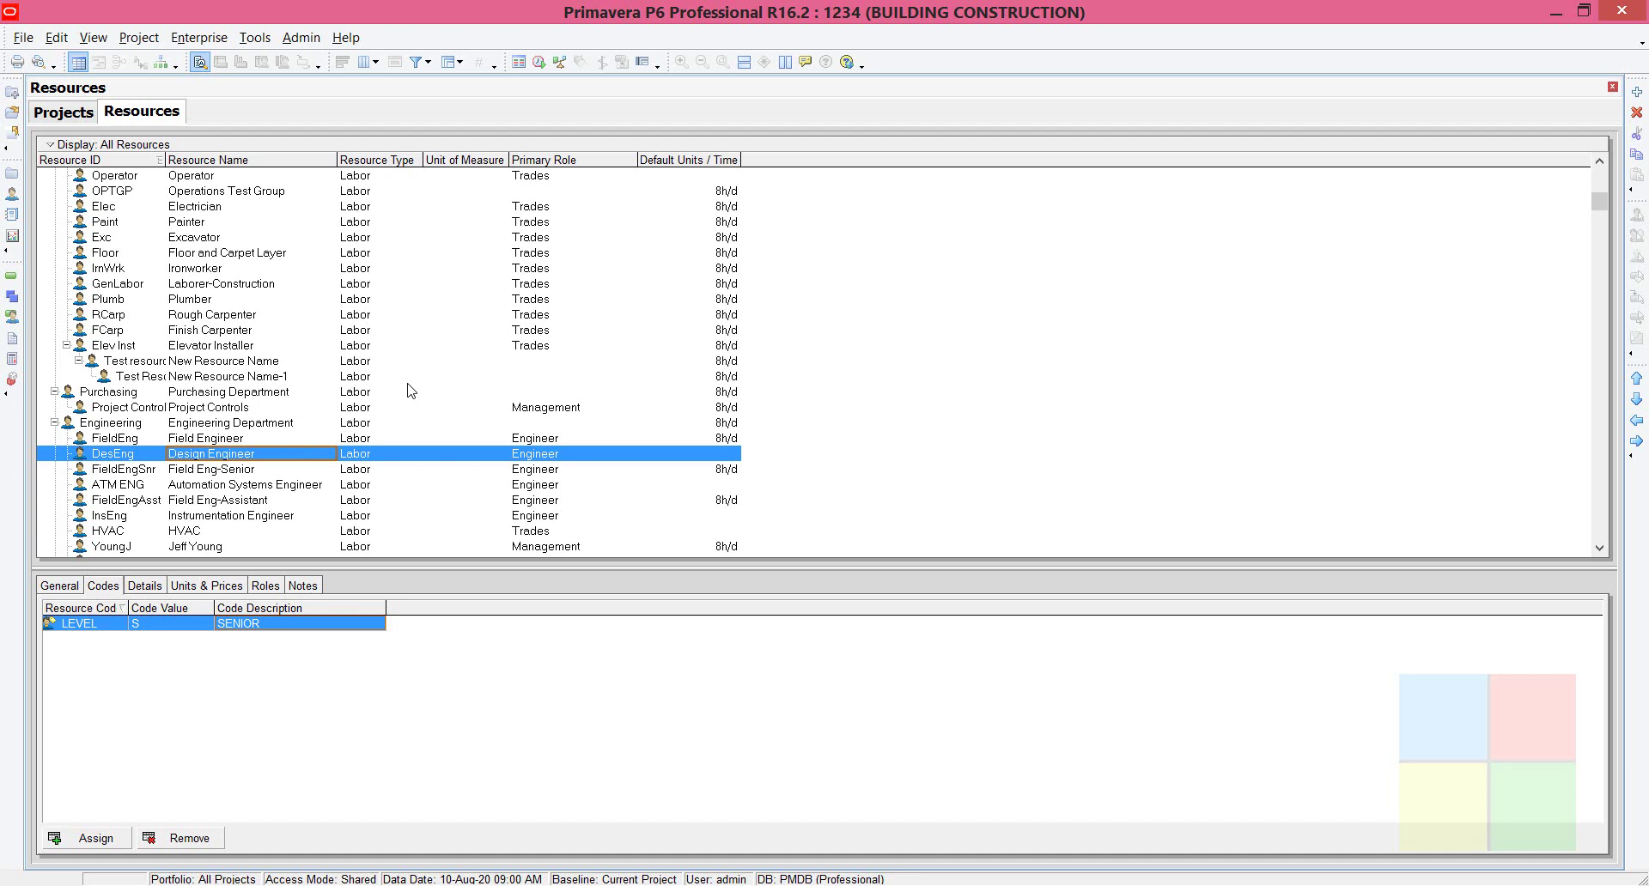
pyautogui.scroll(2, 411, 391)
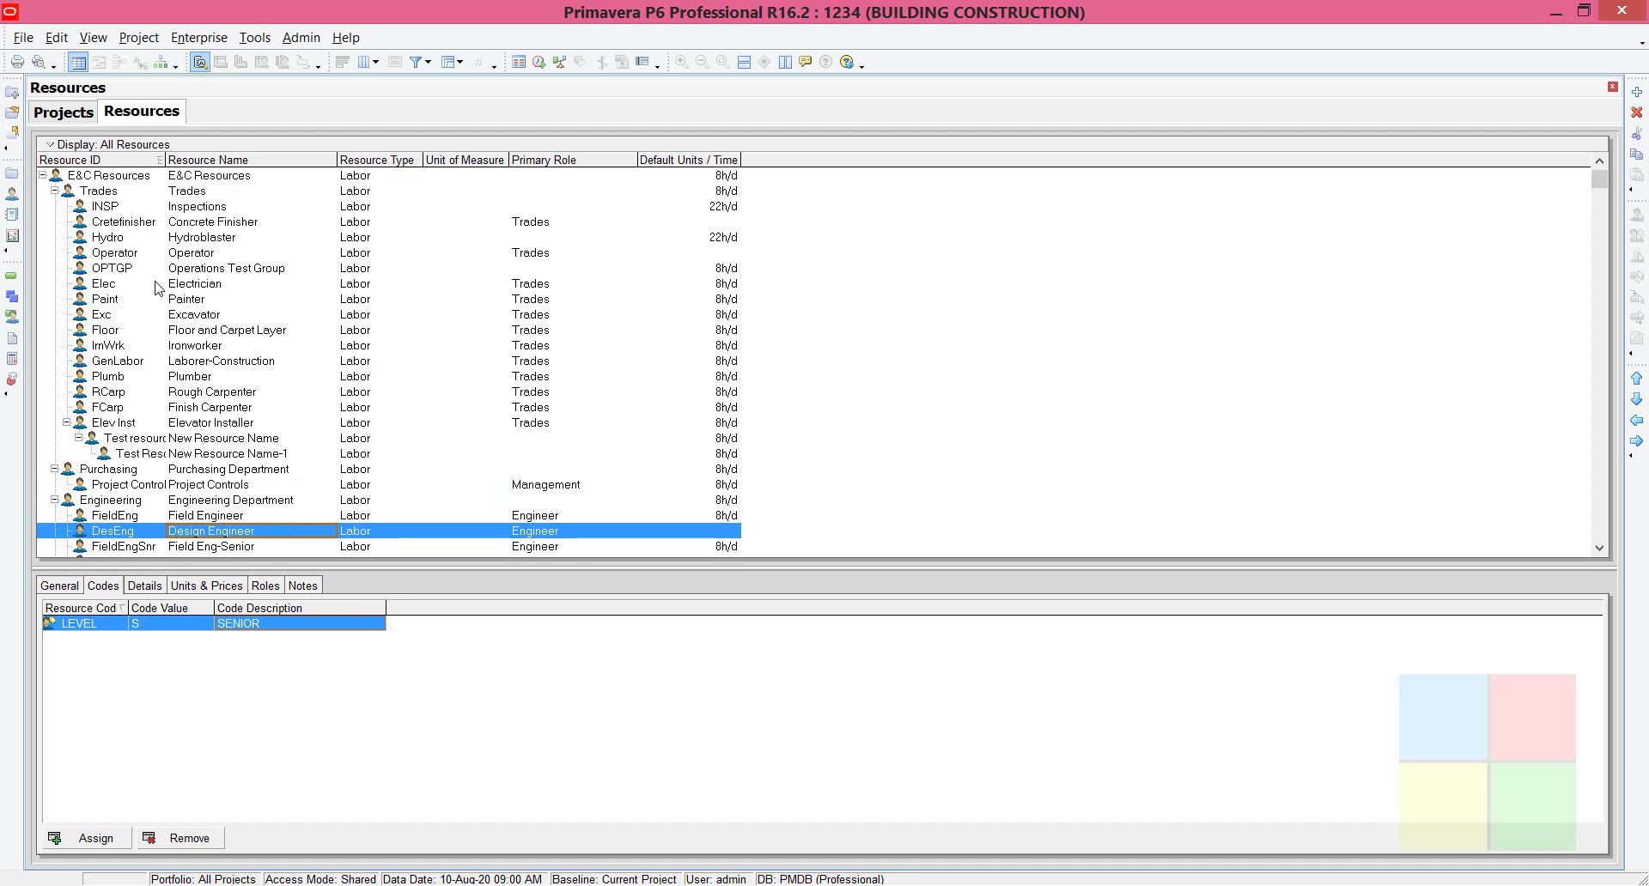
# Examine the Trades and Purchasing branches of the resource hierarchy and the LEVEL code assigned to Inspections.
pyautogui.click(55, 191)
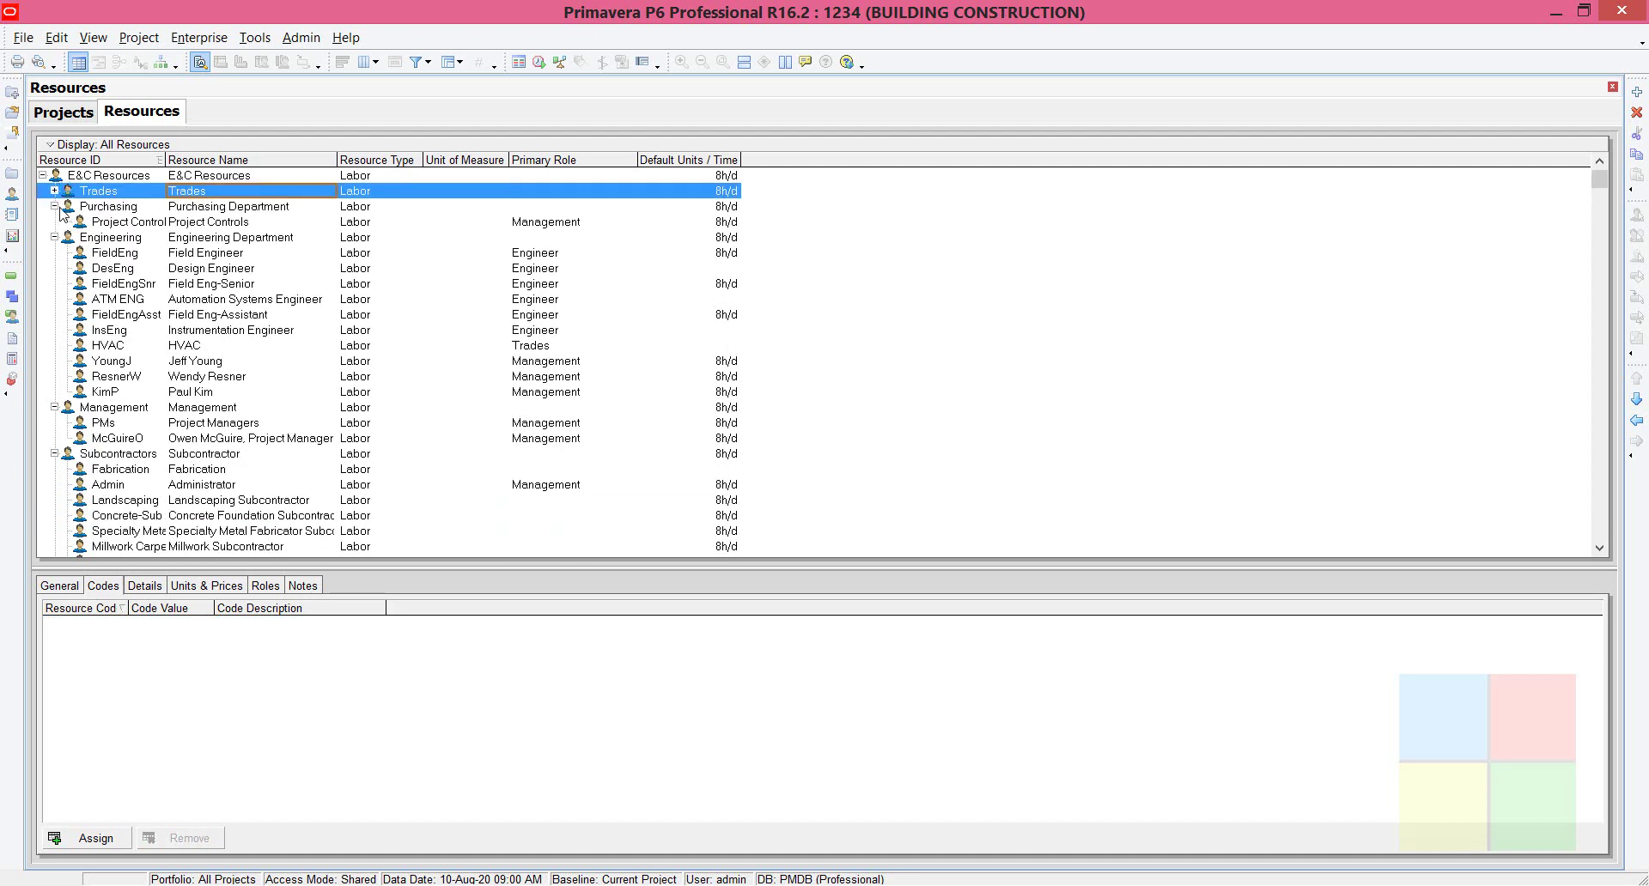
pyautogui.click(54, 190)
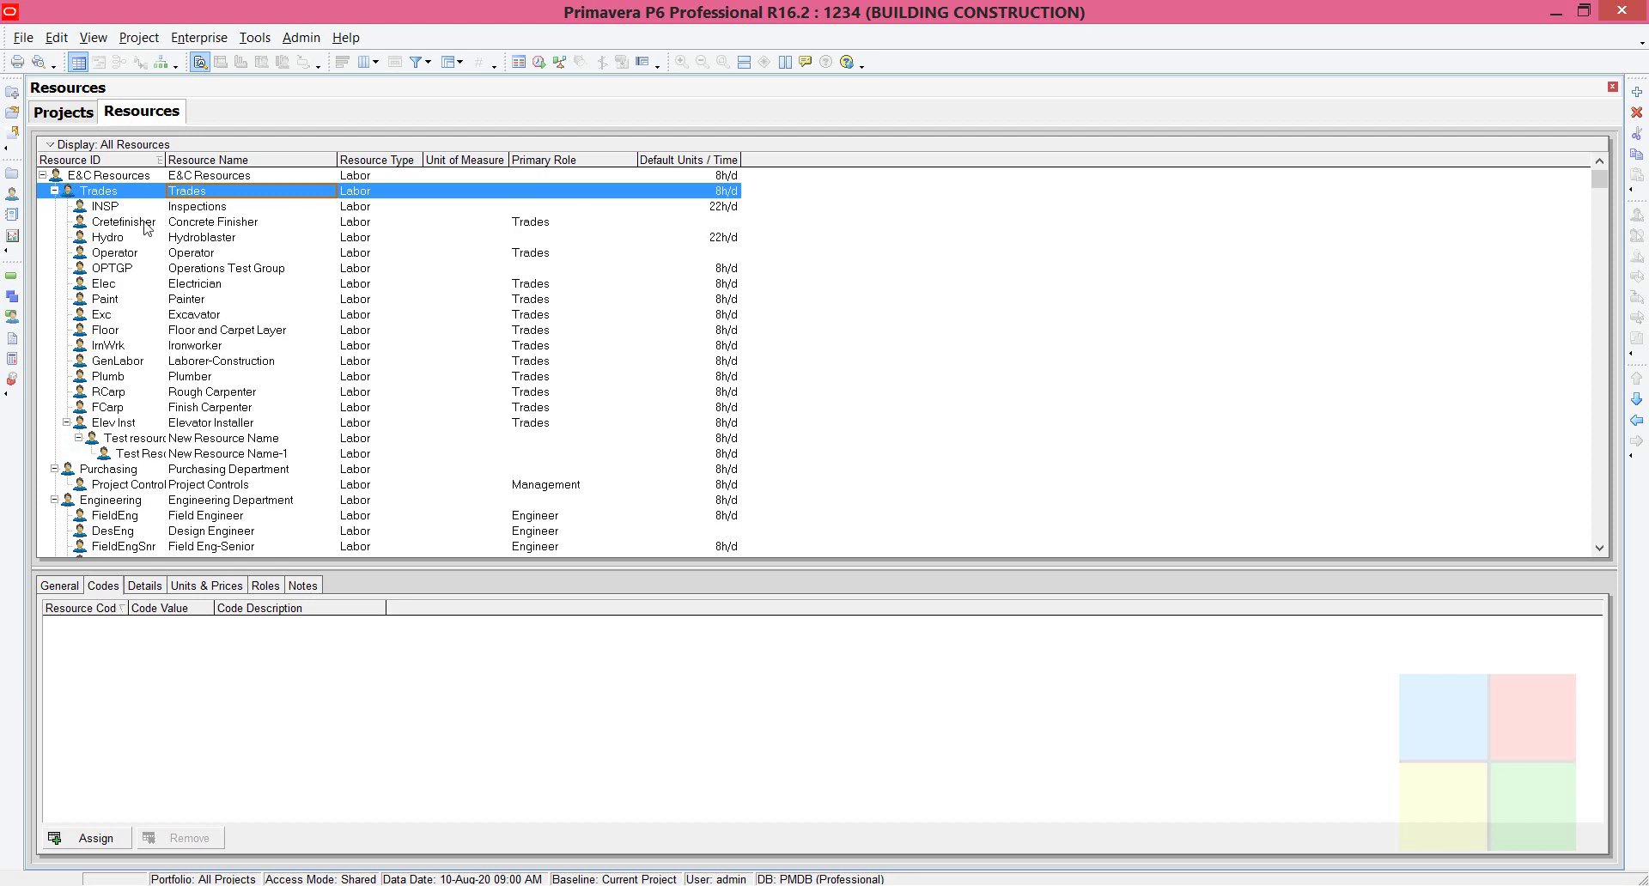
pyautogui.click(193, 210)
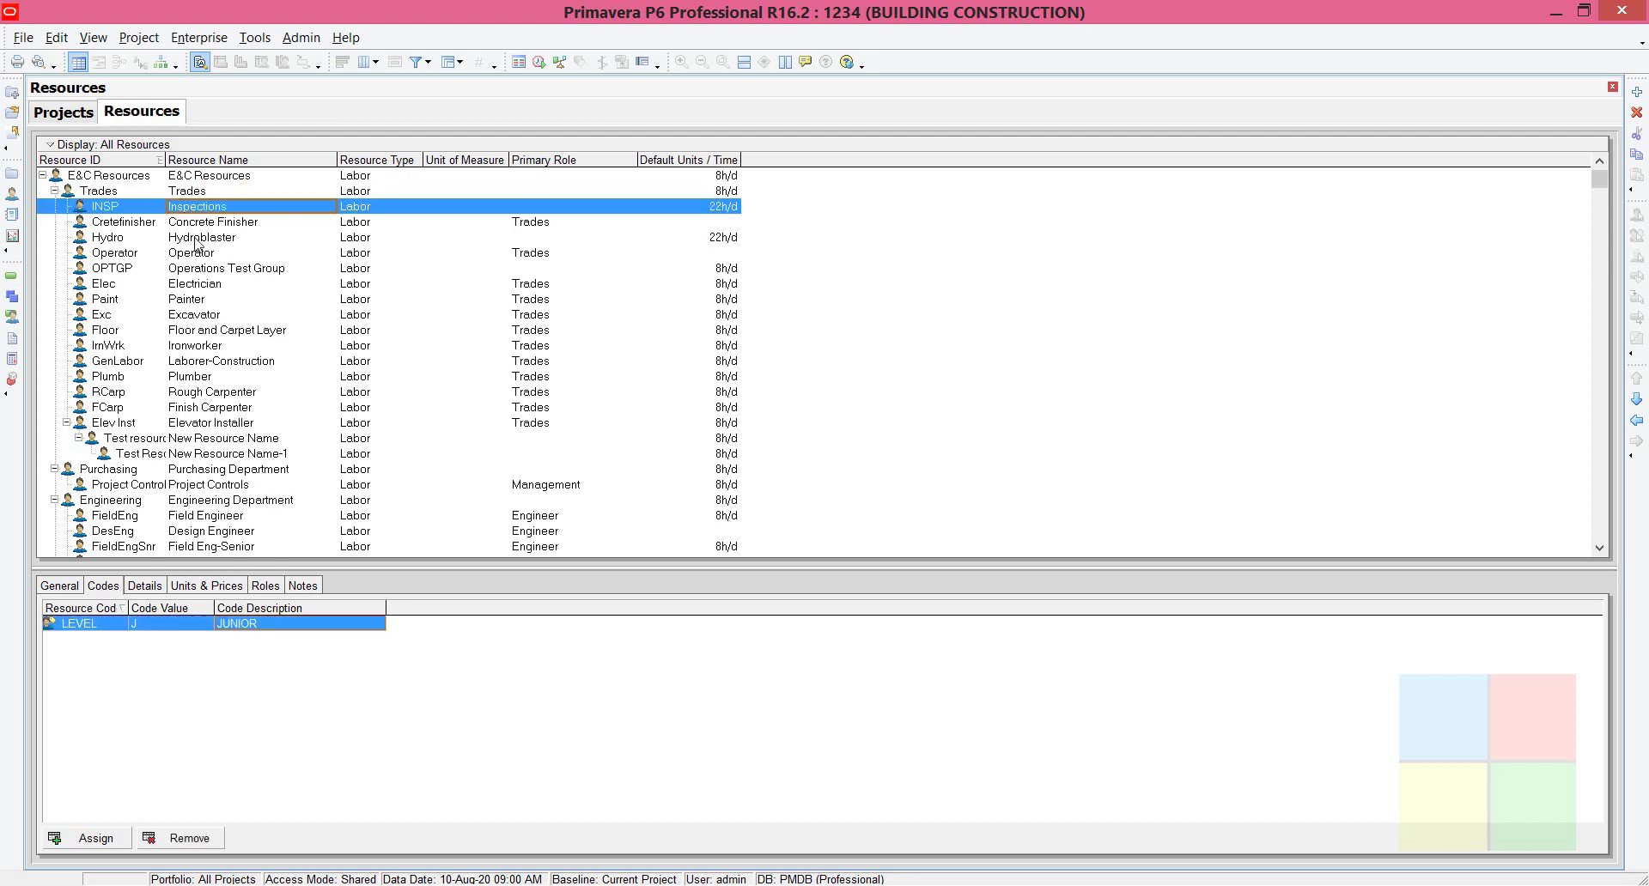
pyautogui.click(54, 190)
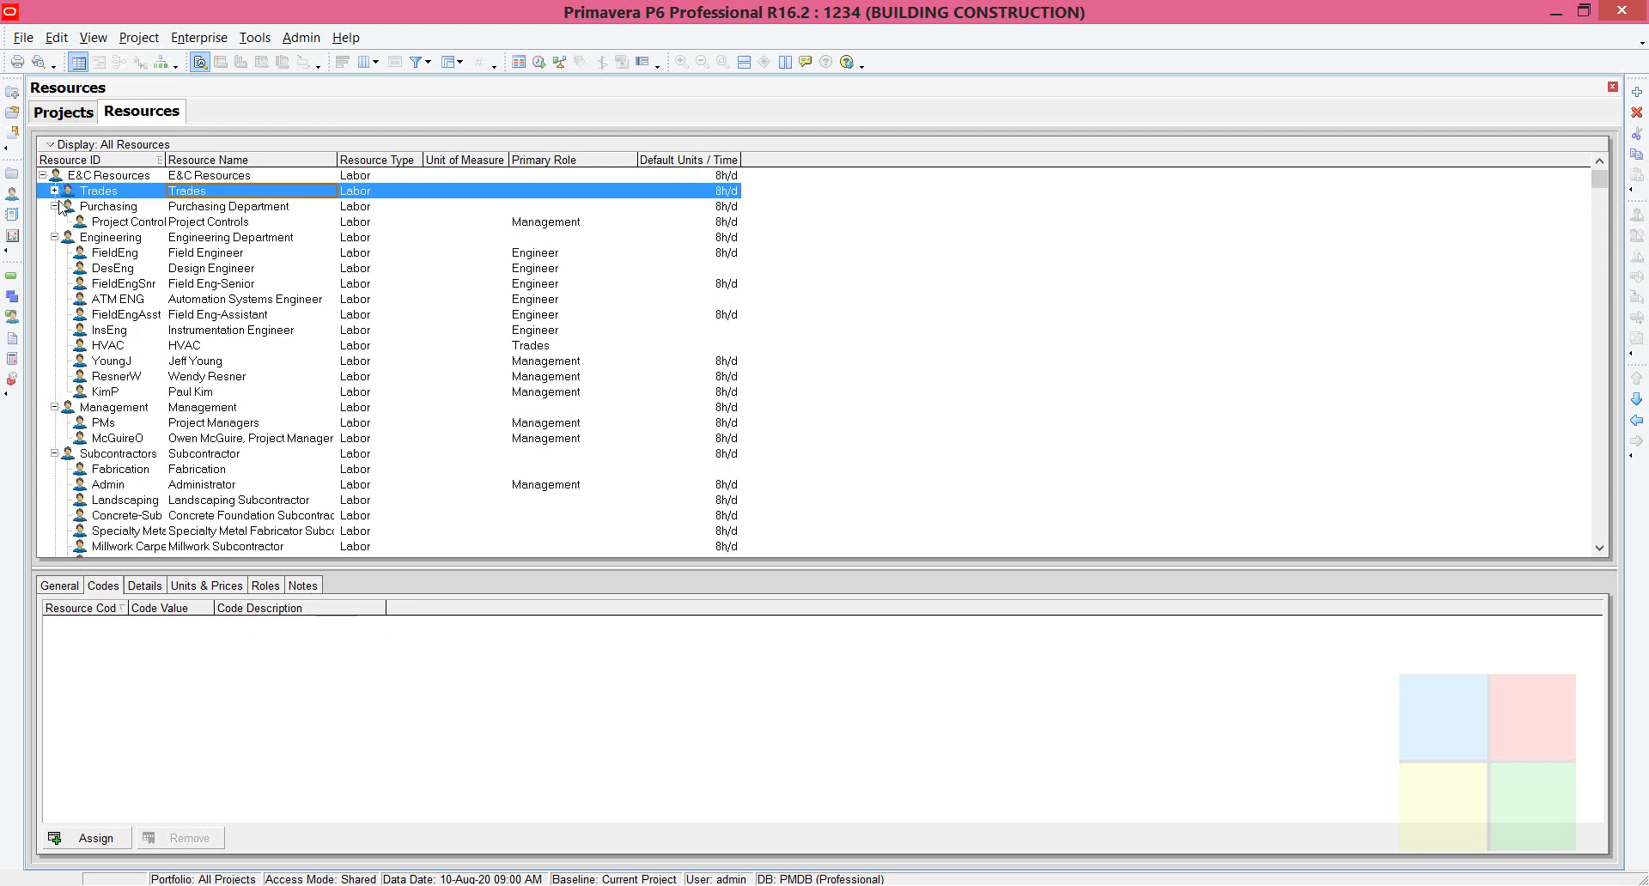
pyautogui.click(54, 191)
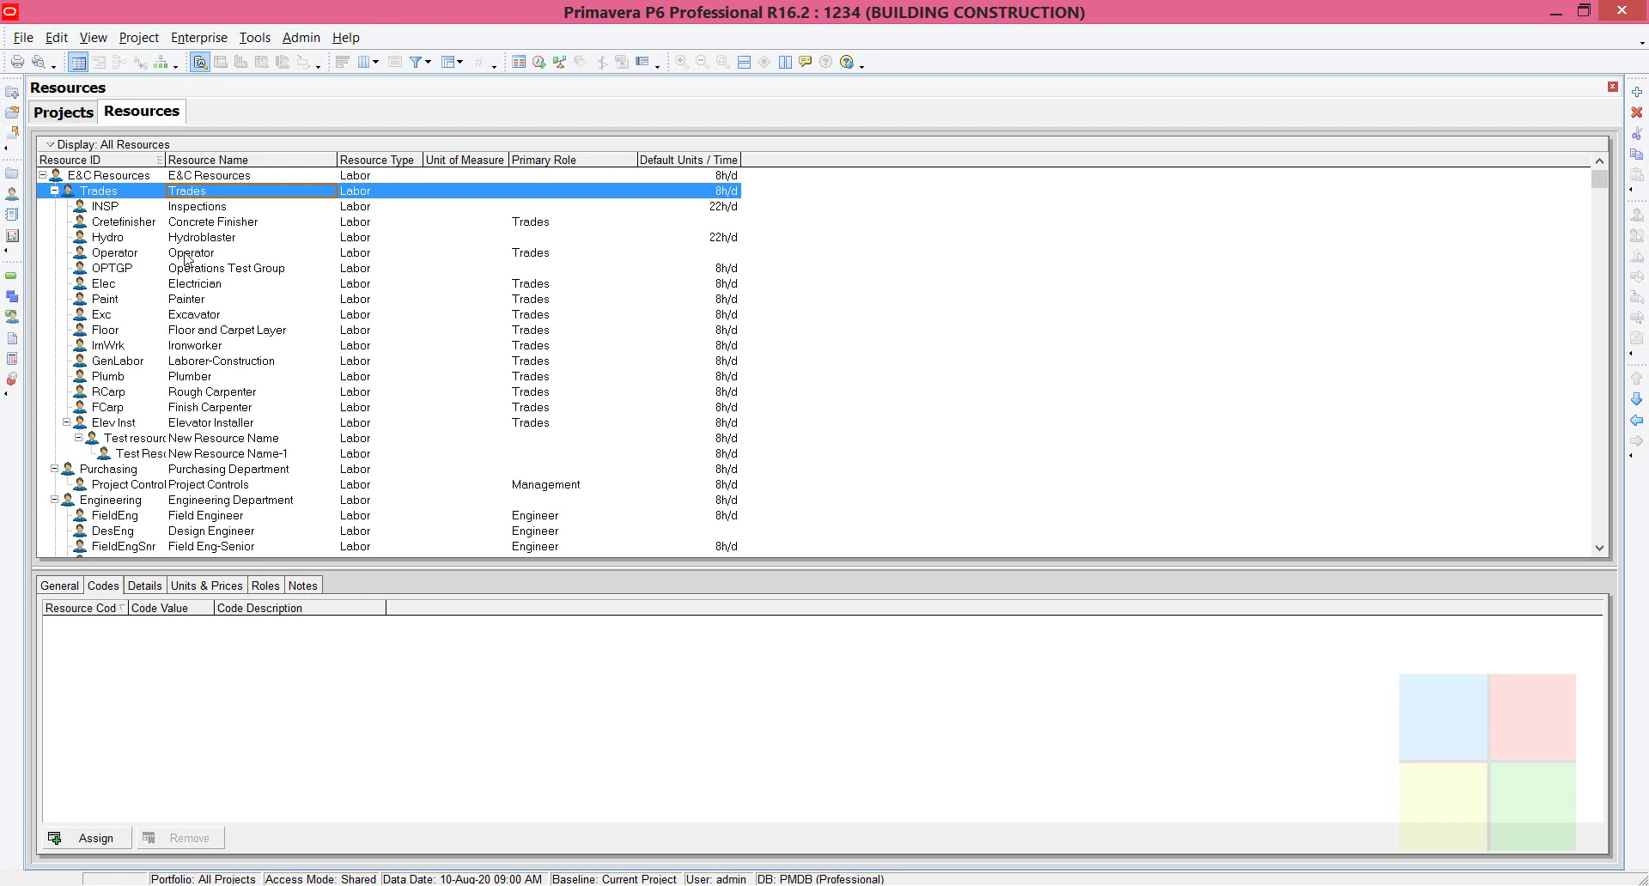
pyautogui.click(55, 191)
pyautogui.click(54, 191)
pyautogui.click(54, 191)
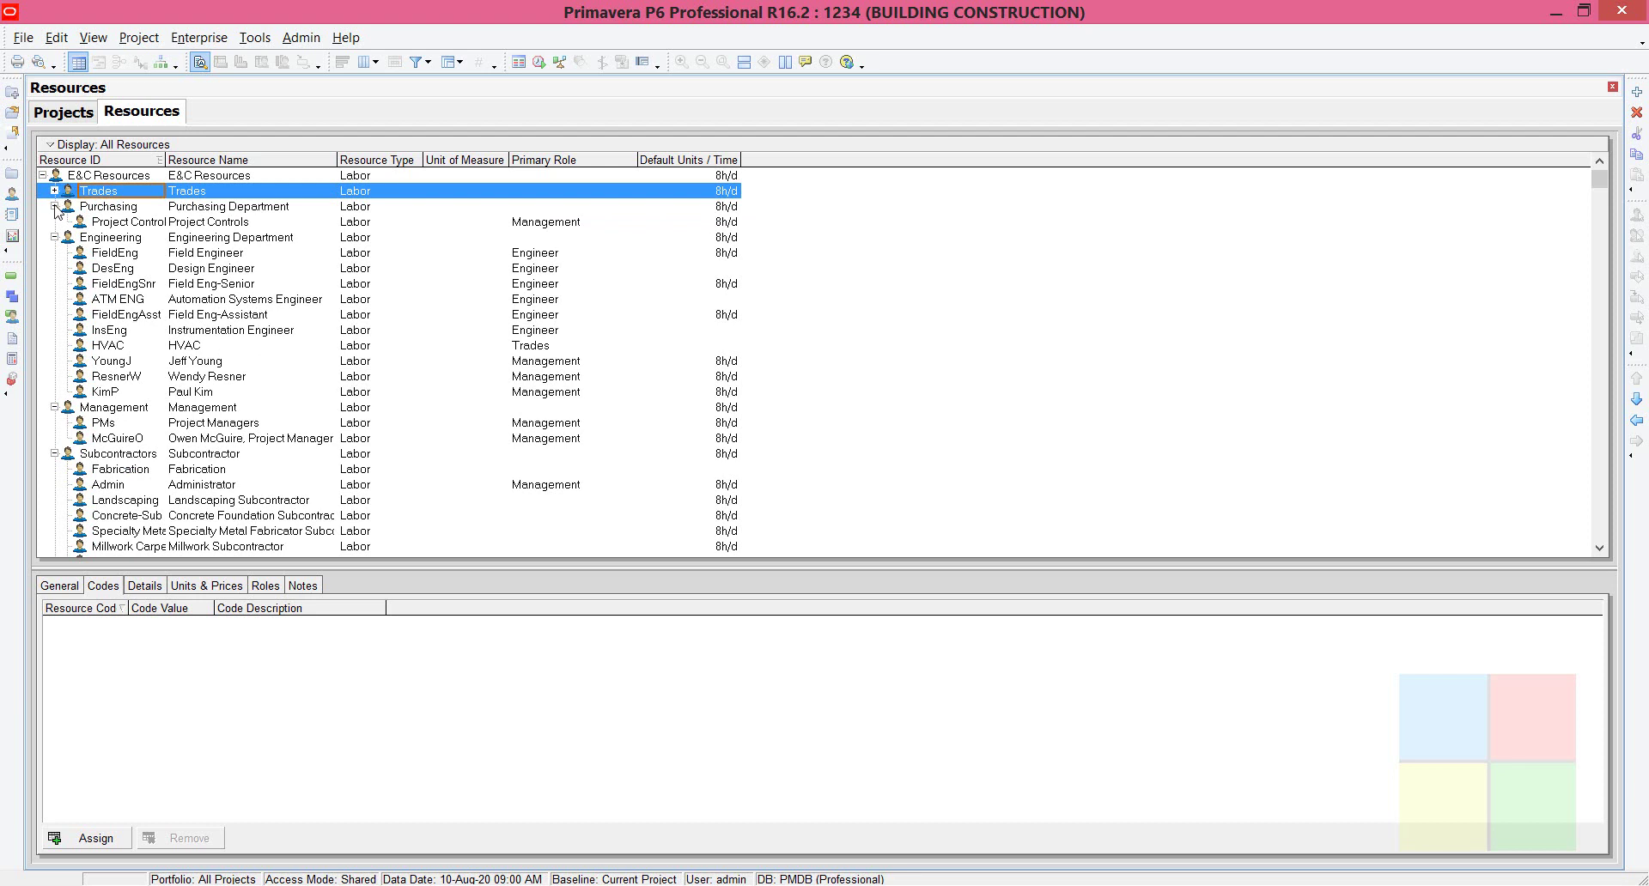
pyautogui.click(54, 206)
pyautogui.click(54, 206)
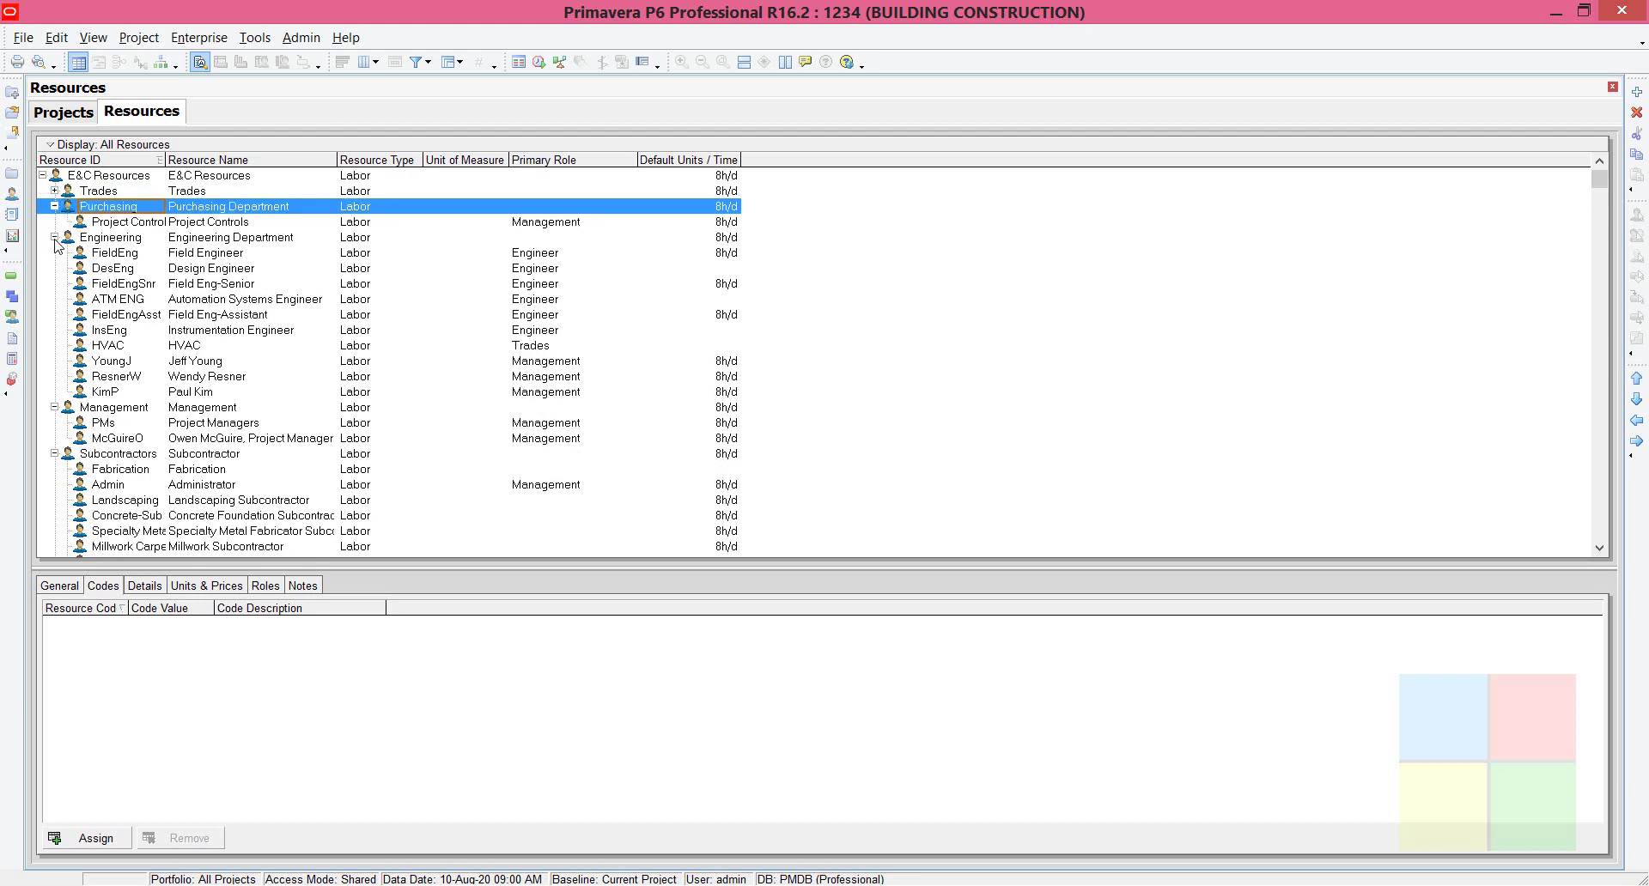
pyautogui.click(54, 191)
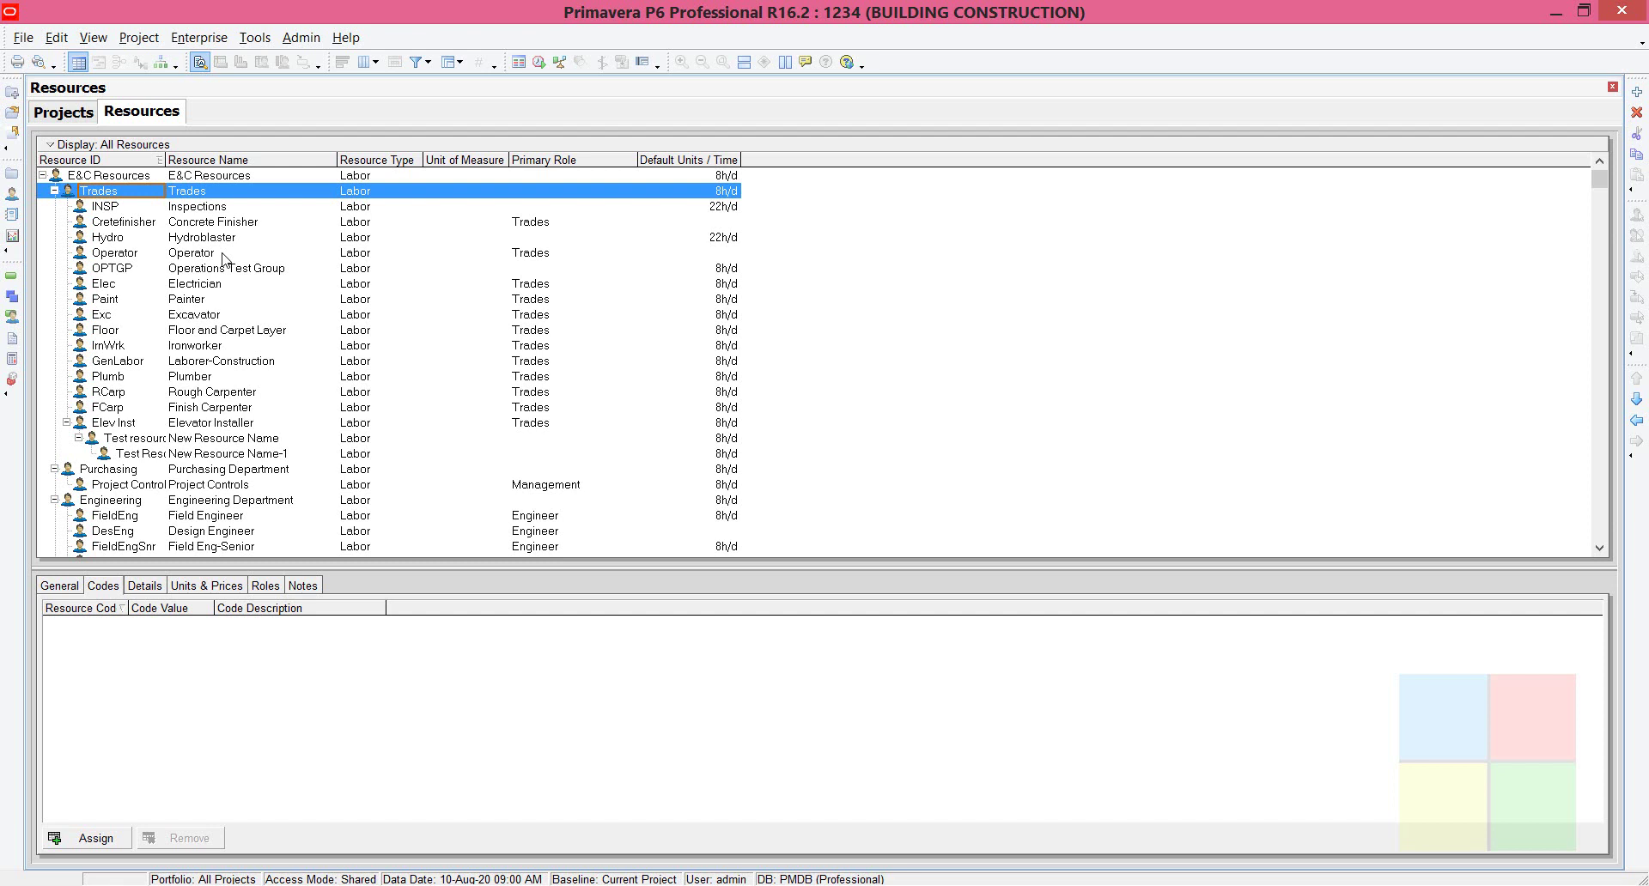
# Open the custom Group and Sort settings for the resource list, enlarging and repositioning the dialog to show the grouping rows.
pyautogui.rightClick(378, 281)
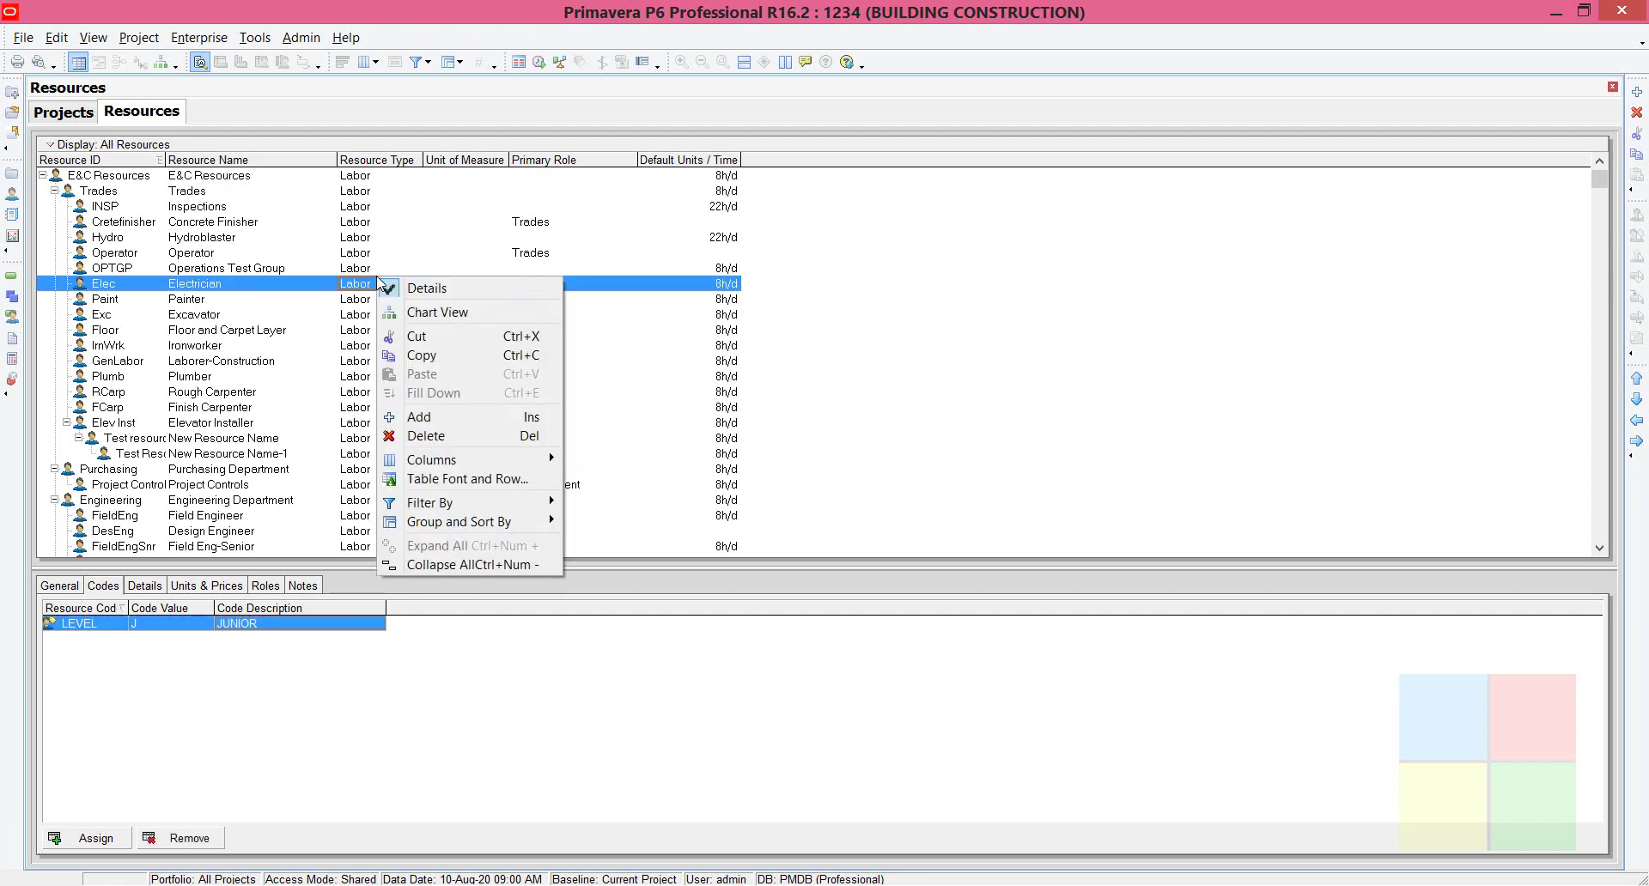
pyautogui.moveTo(481, 522)
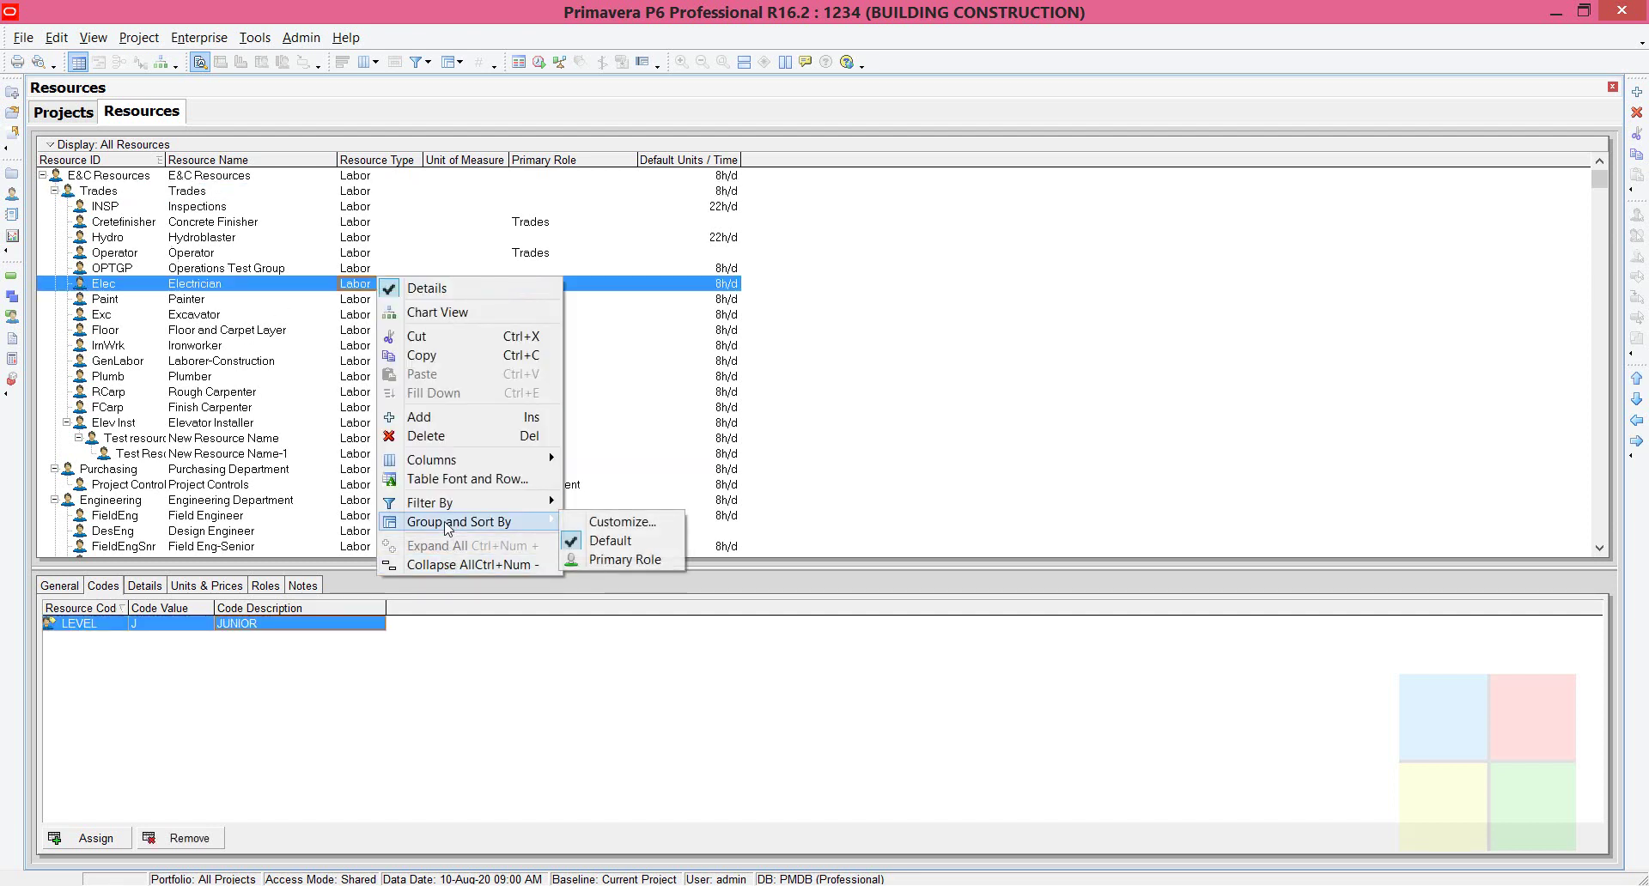
pyautogui.click(621, 521)
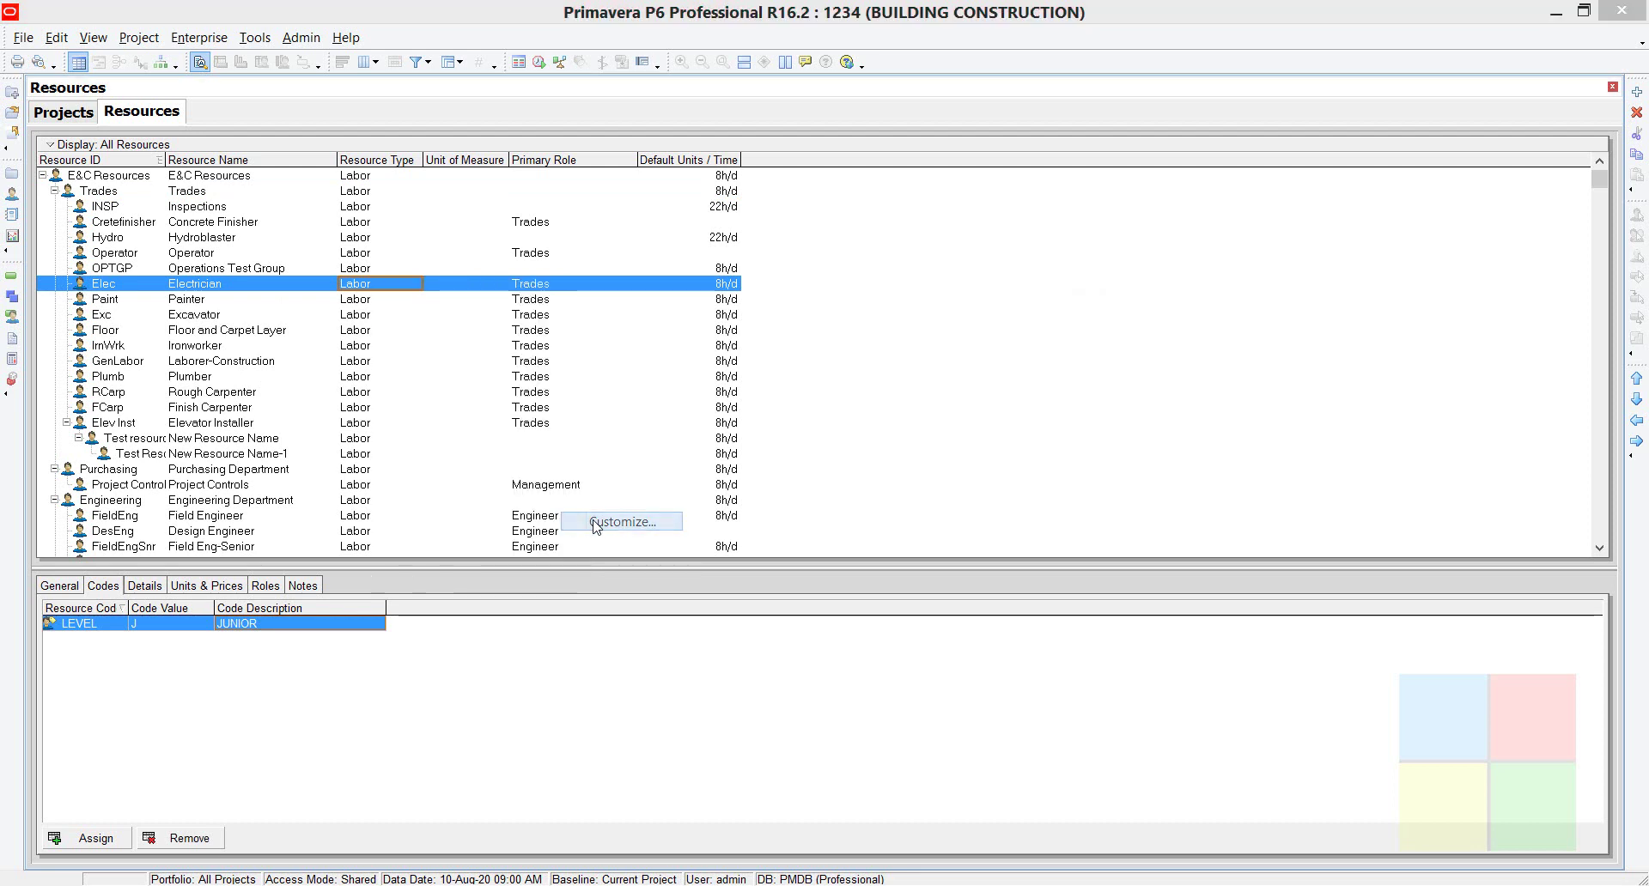
pyautogui.moveTo(749, 294); pyautogui.dragTo(719, 208)
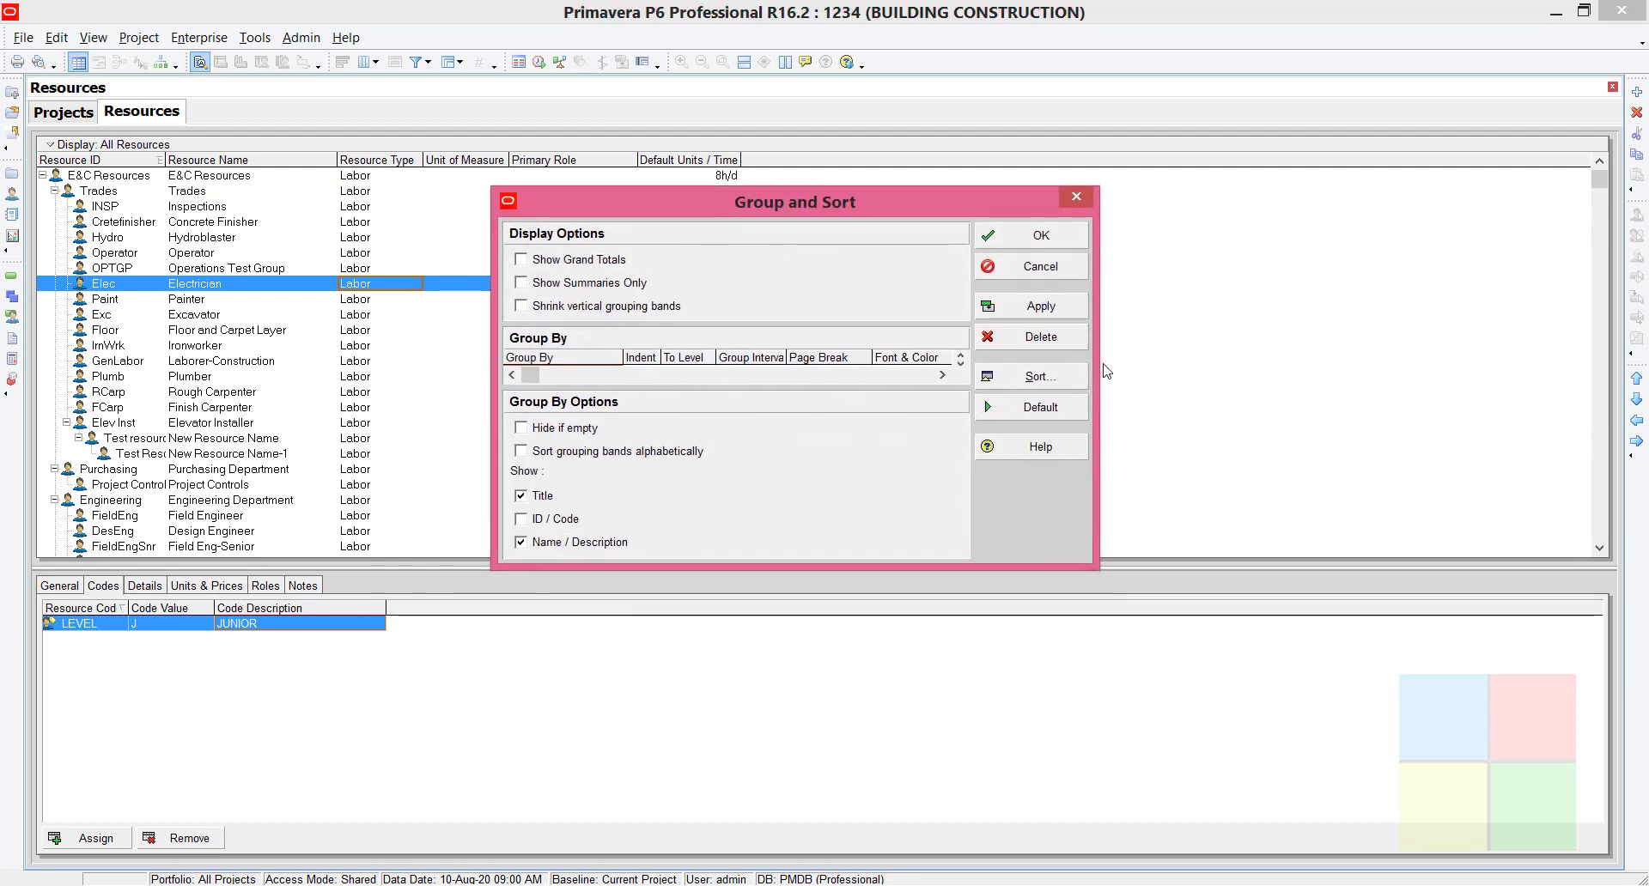
pyautogui.moveTo(1095, 362); pyautogui.dragTo(1232, 362)
pyautogui.moveTo(1006, 566); pyautogui.dragTo(1006, 665)
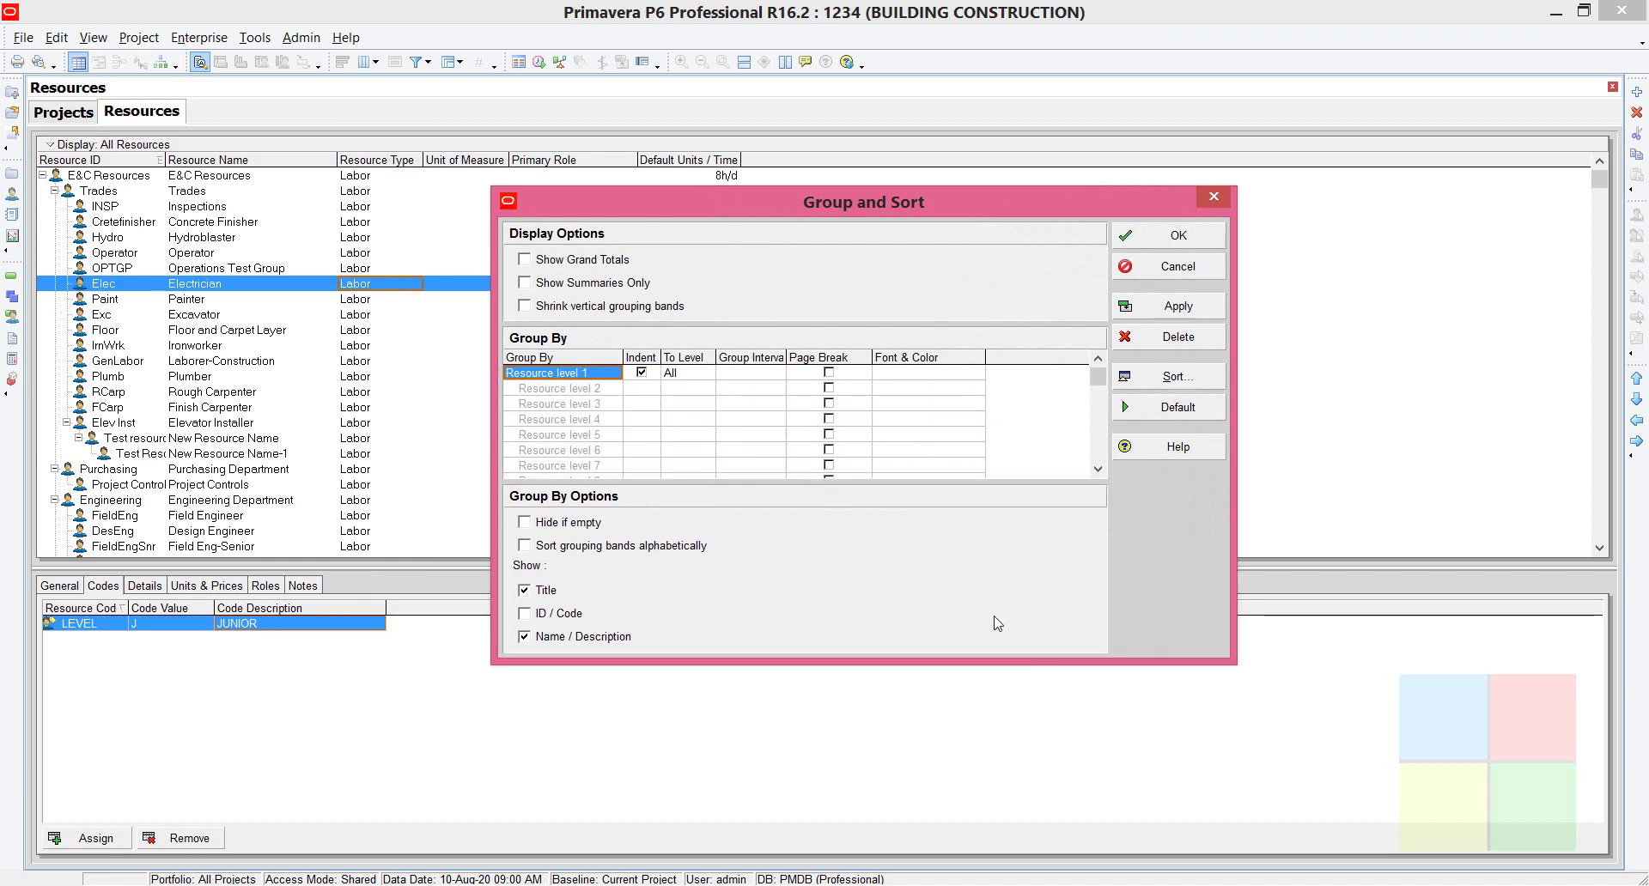
pyautogui.moveTo(874, 206); pyautogui.dragTo(775, 172)
# Group the resource list by the LEVEL code instead of Resource and apply the grouping.
pyautogui.click(513, 341)
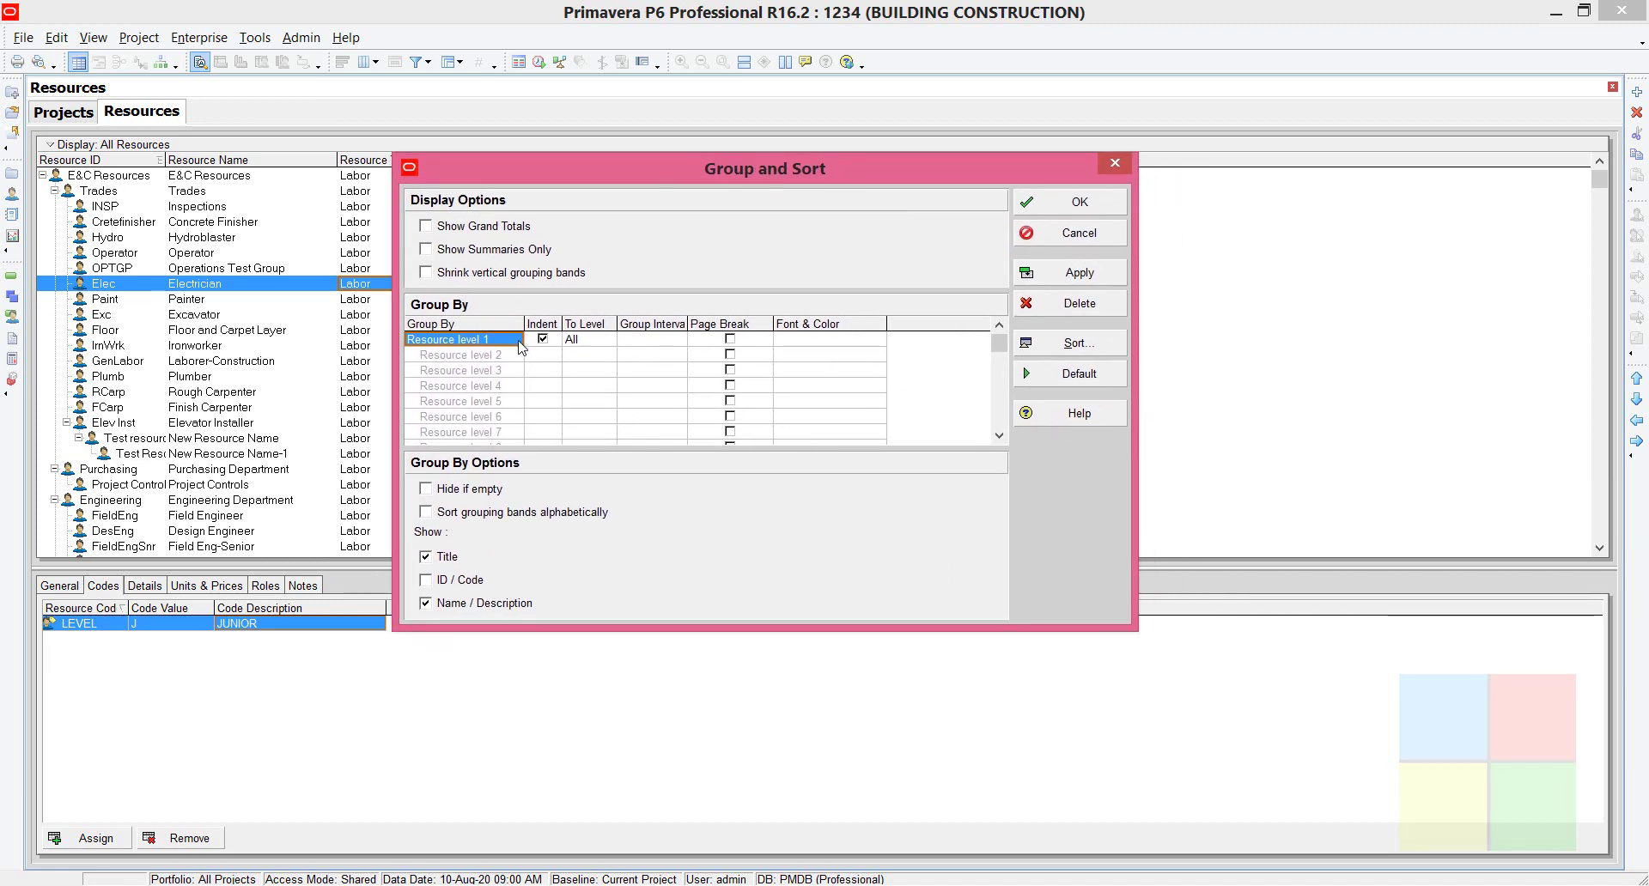
pyautogui.click(514, 342)
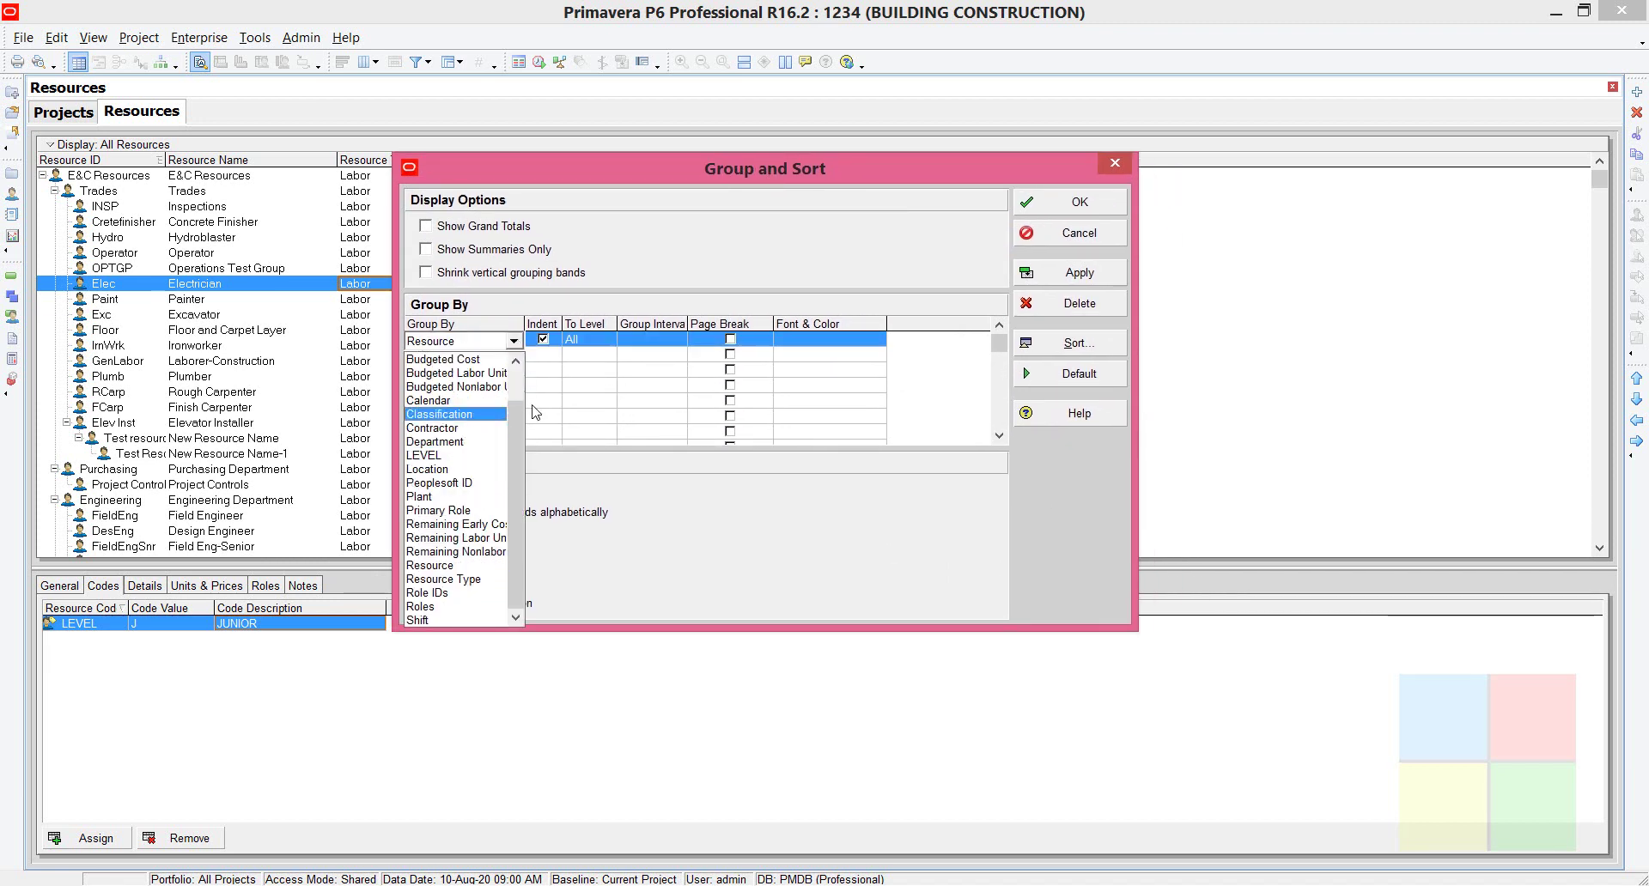
pyautogui.click(447, 456)
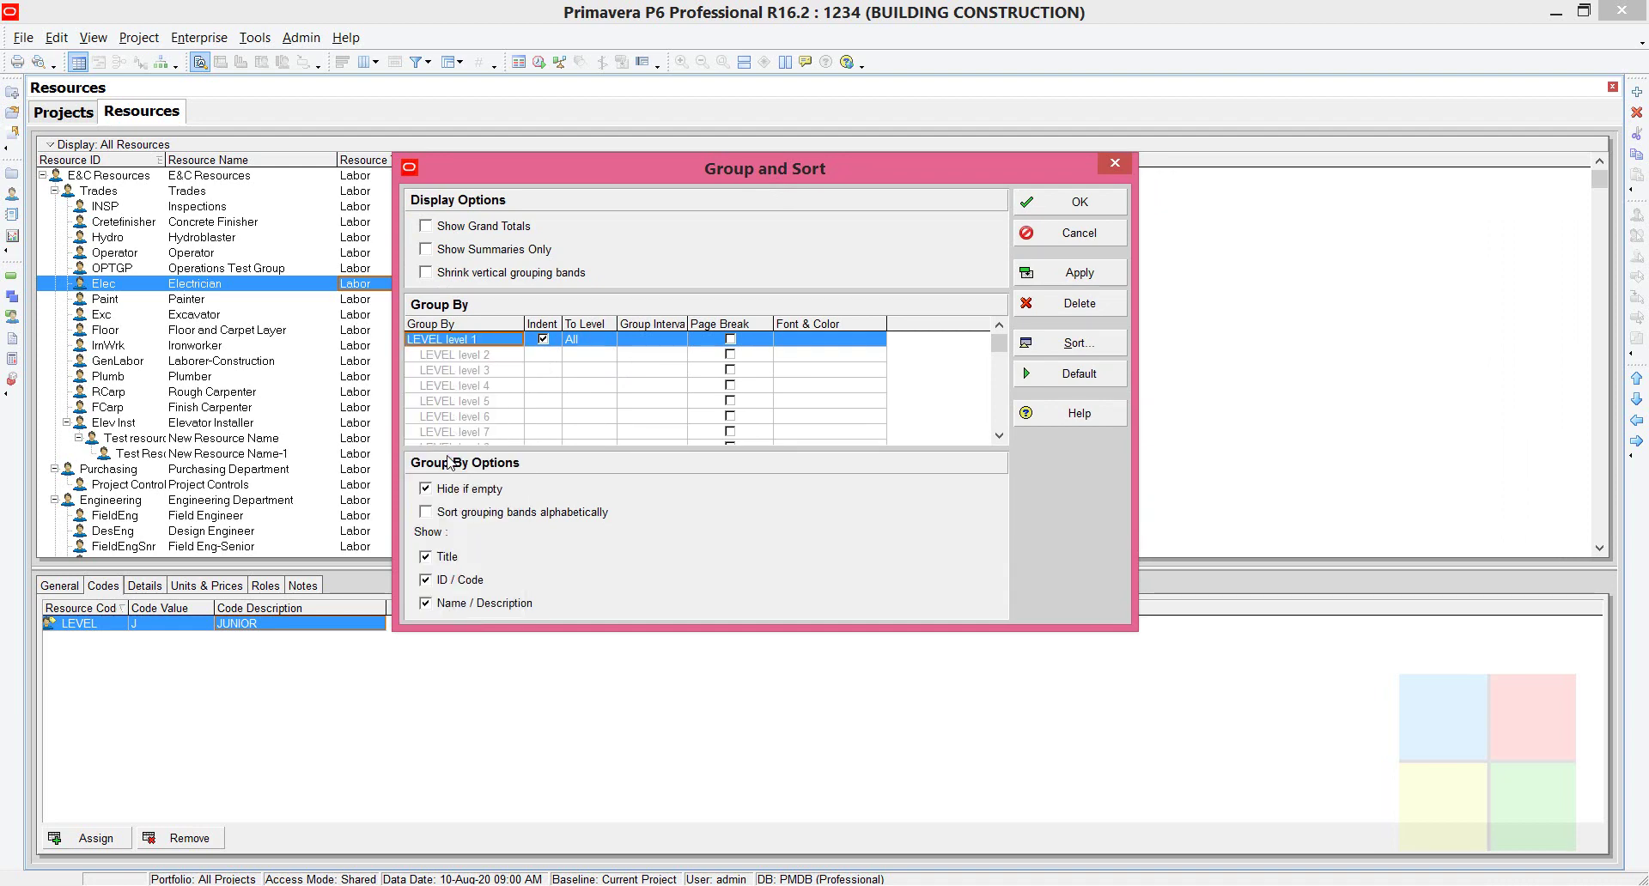
pyautogui.click(1060, 276)
pyautogui.click(1058, 232)
pyautogui.click(464, 346)
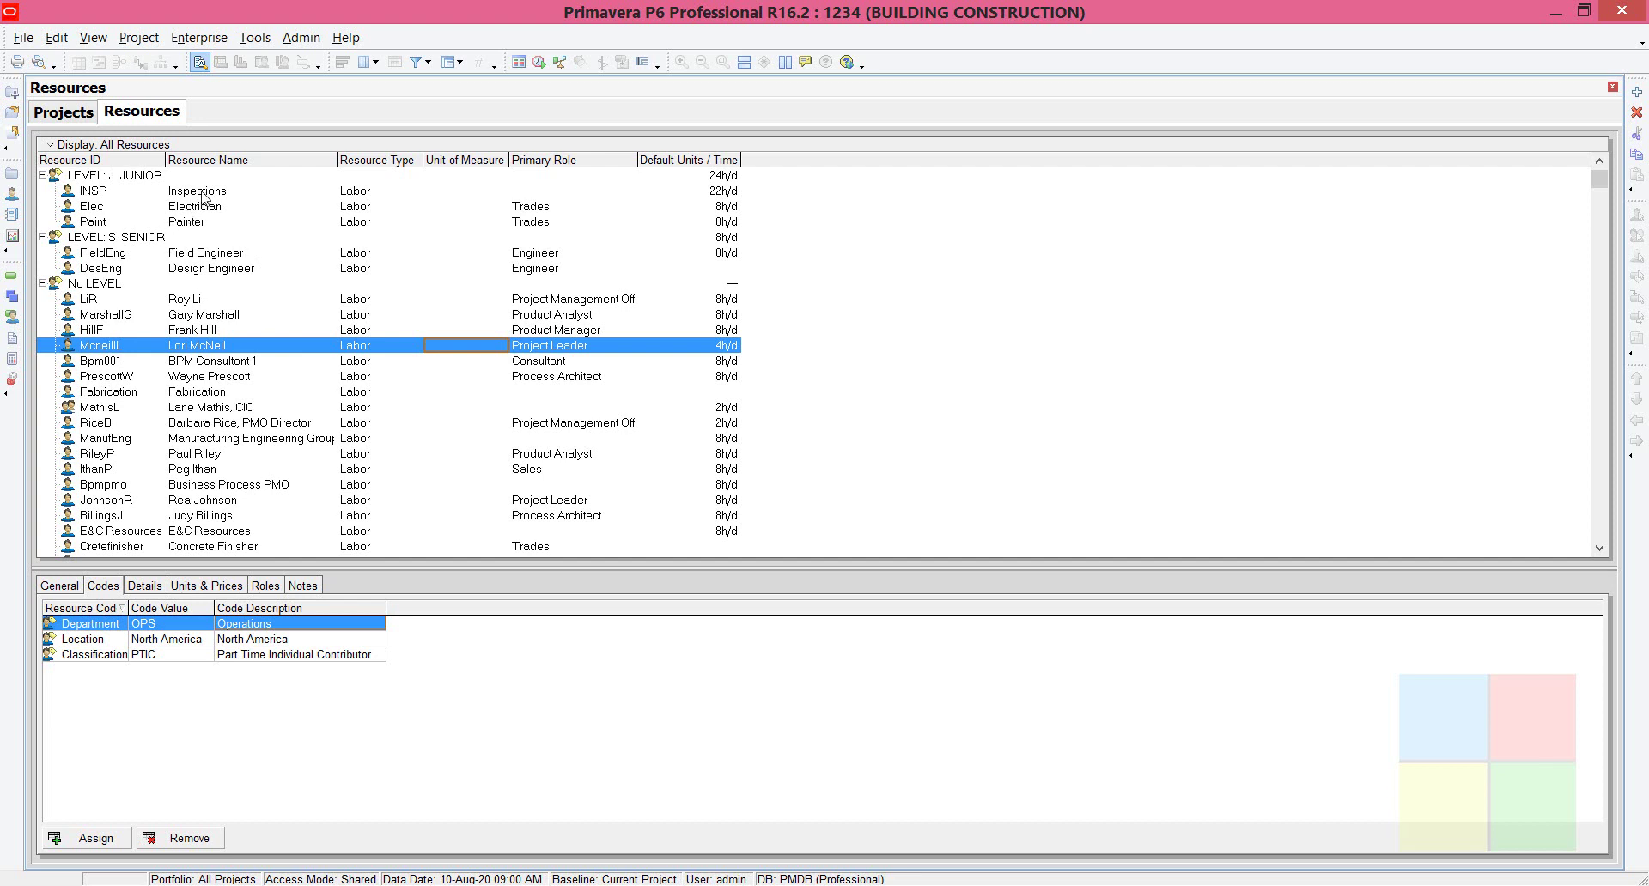
# Examine the resources grouped under LEVEL JUNIOR and LEVEL SENIOR together with their assigned codes.
pyautogui.click(154, 177)
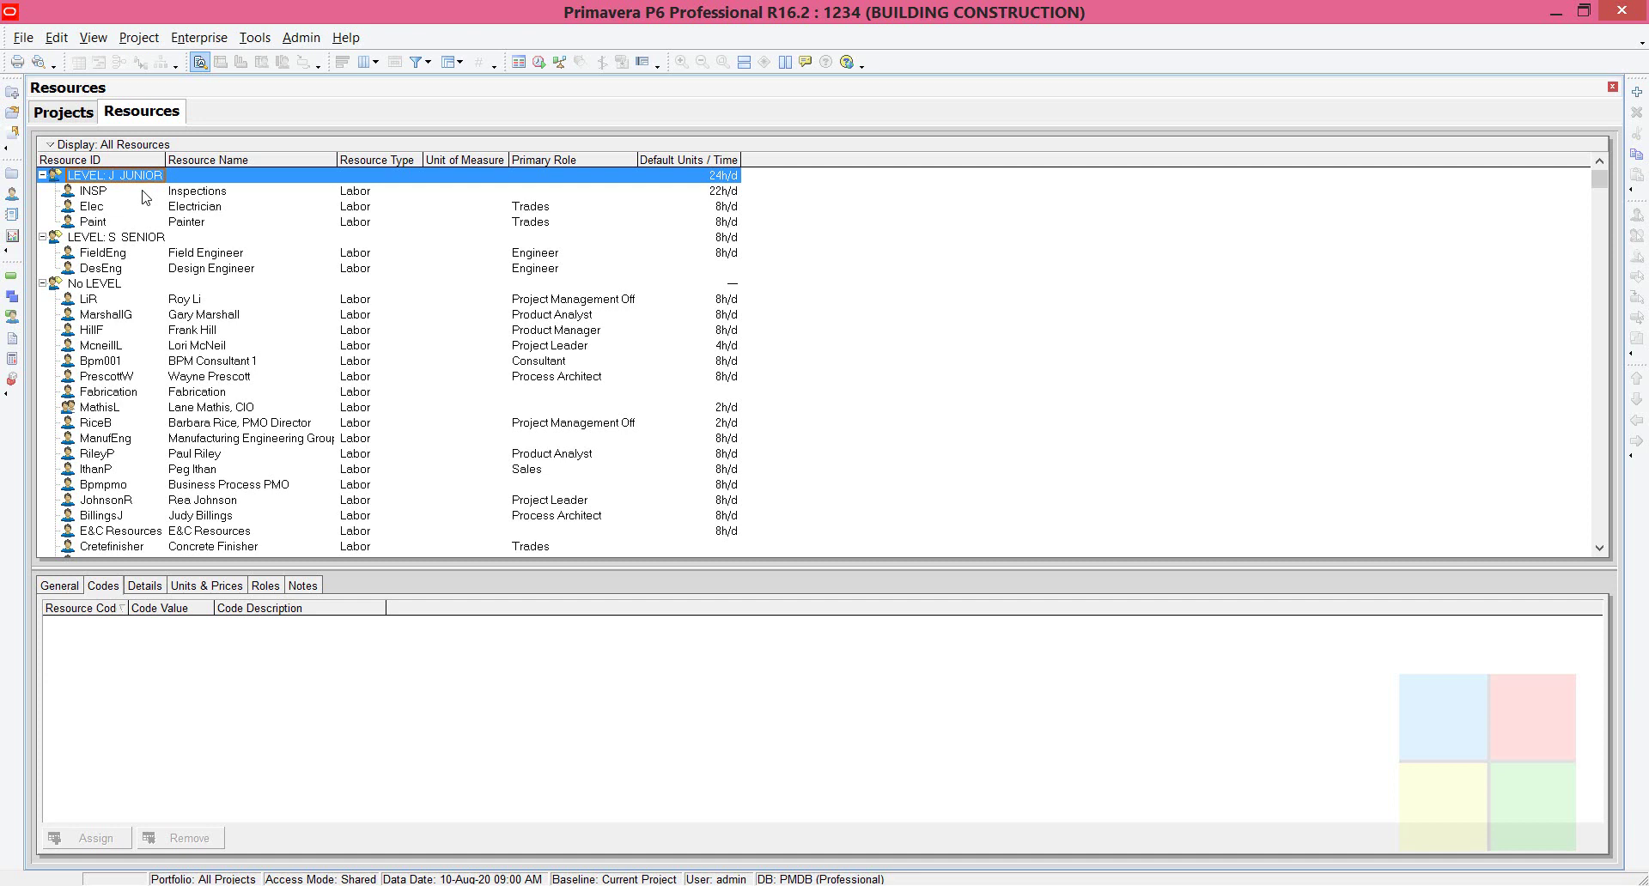
pyautogui.click(145, 192)
pyautogui.click(160, 208)
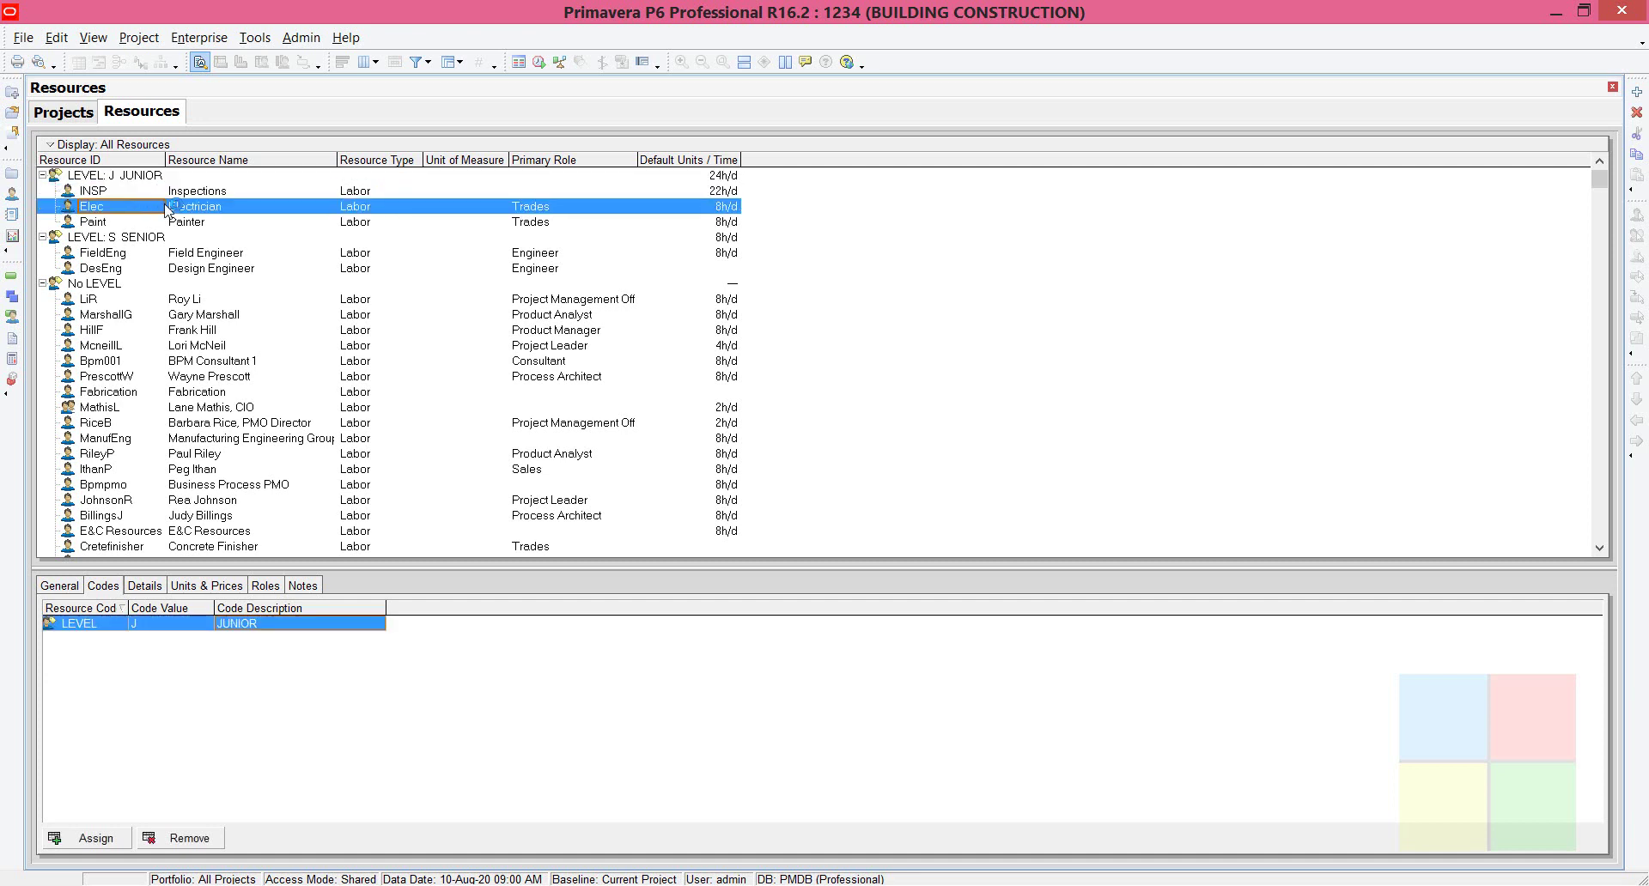
pyautogui.click(173, 222)
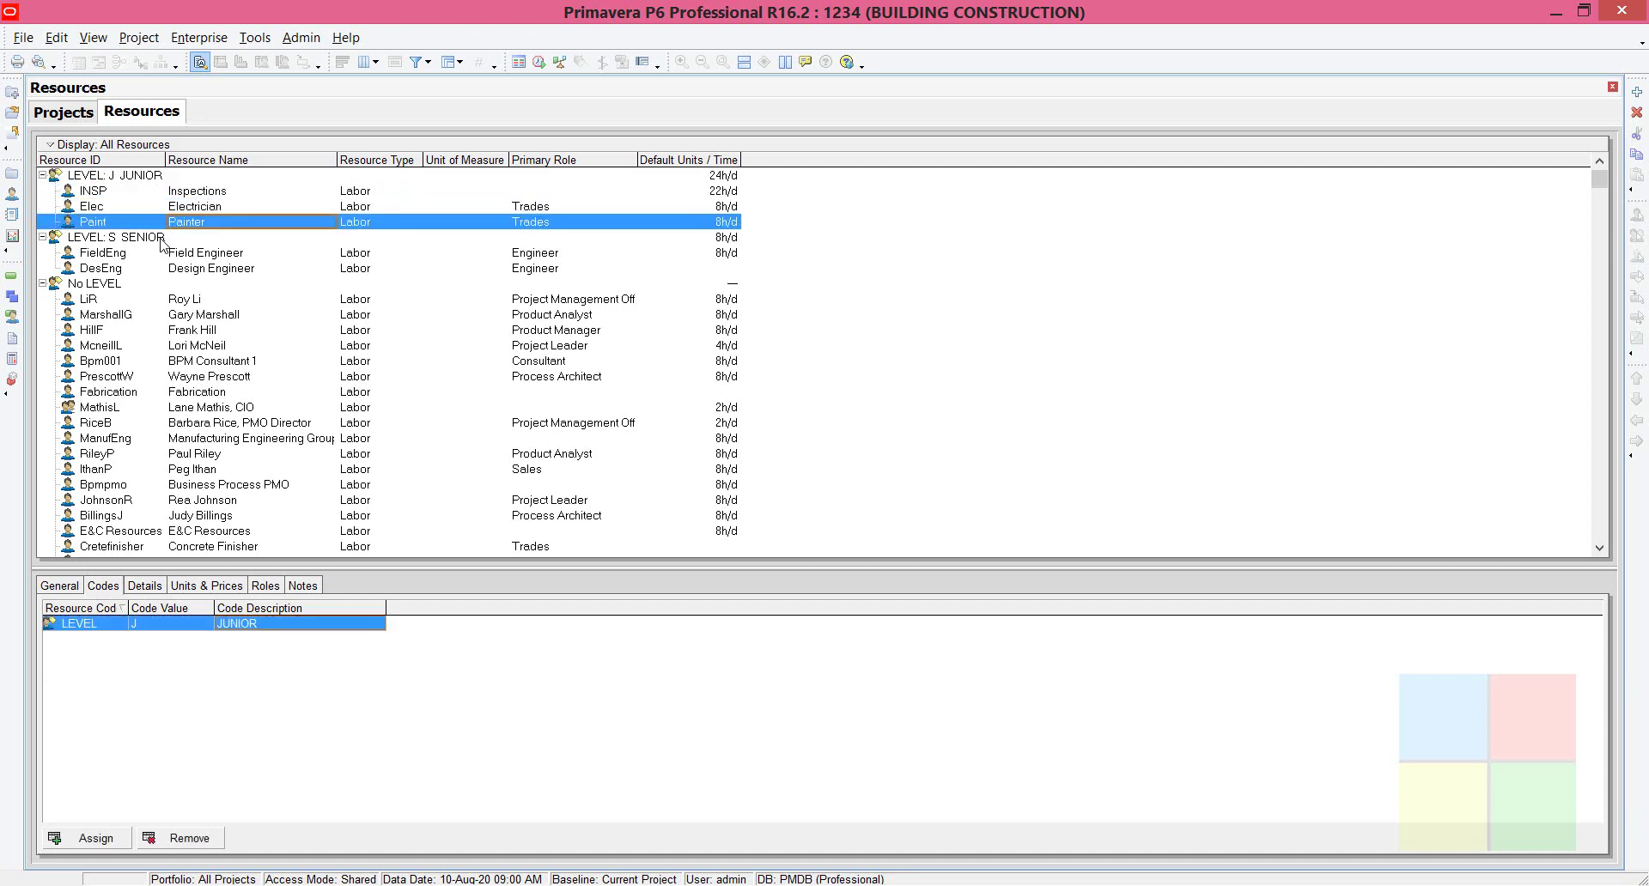
pyautogui.click(163, 242)
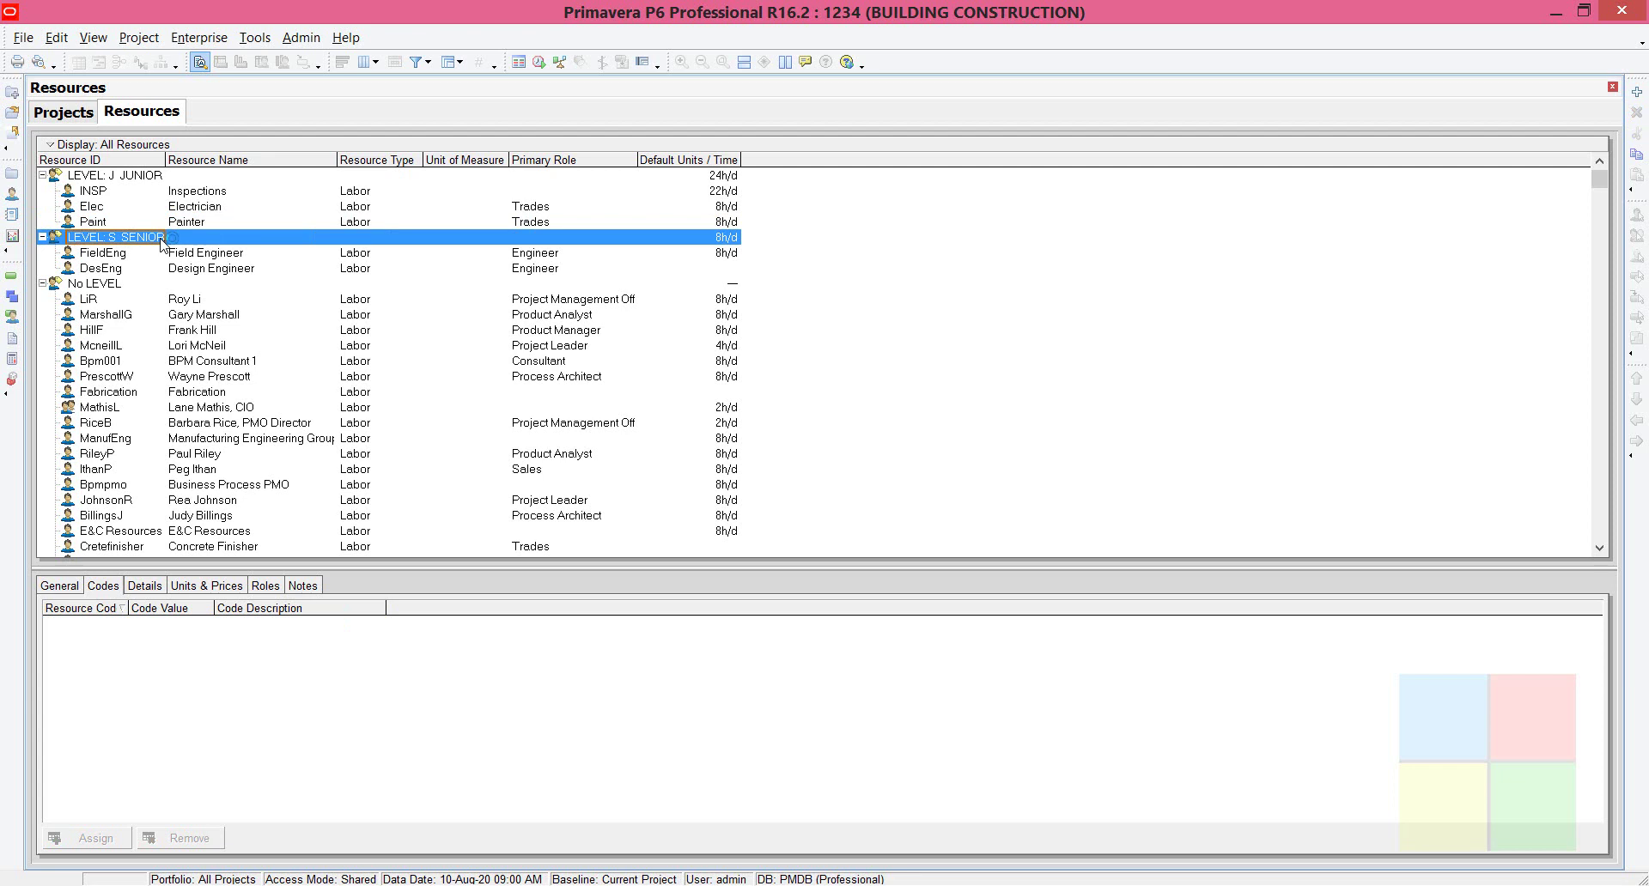
pyautogui.click(163, 257)
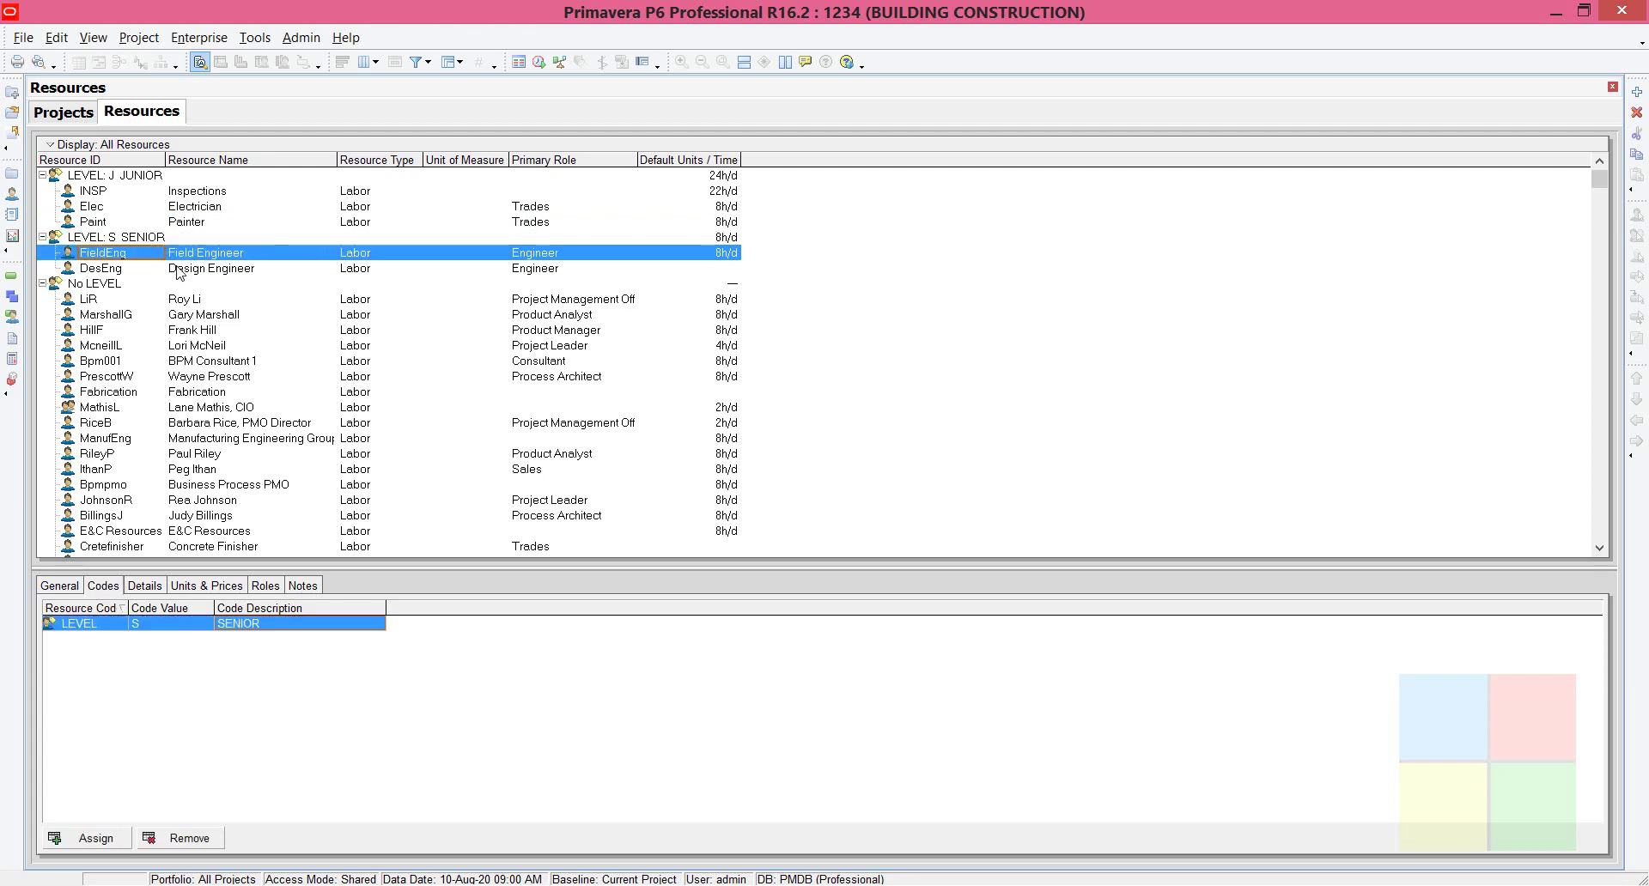
pyautogui.click(179, 270)
# Examine the codes of several resources in the No LEVEL group and close the Resources view.
pyautogui.click(106, 285)
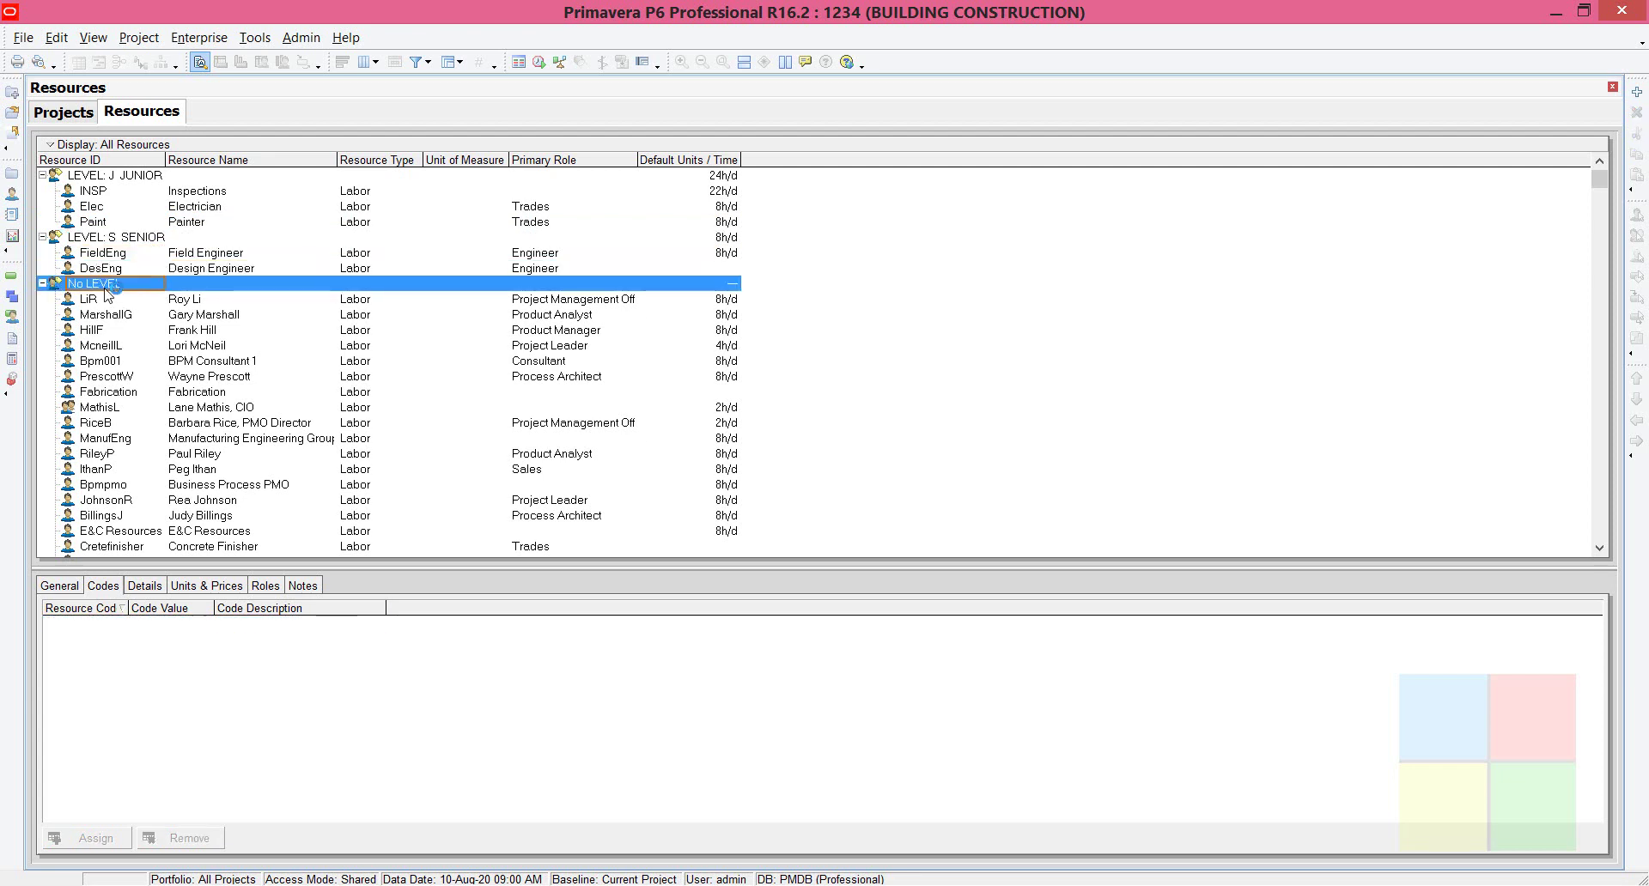
pyautogui.click(150, 300)
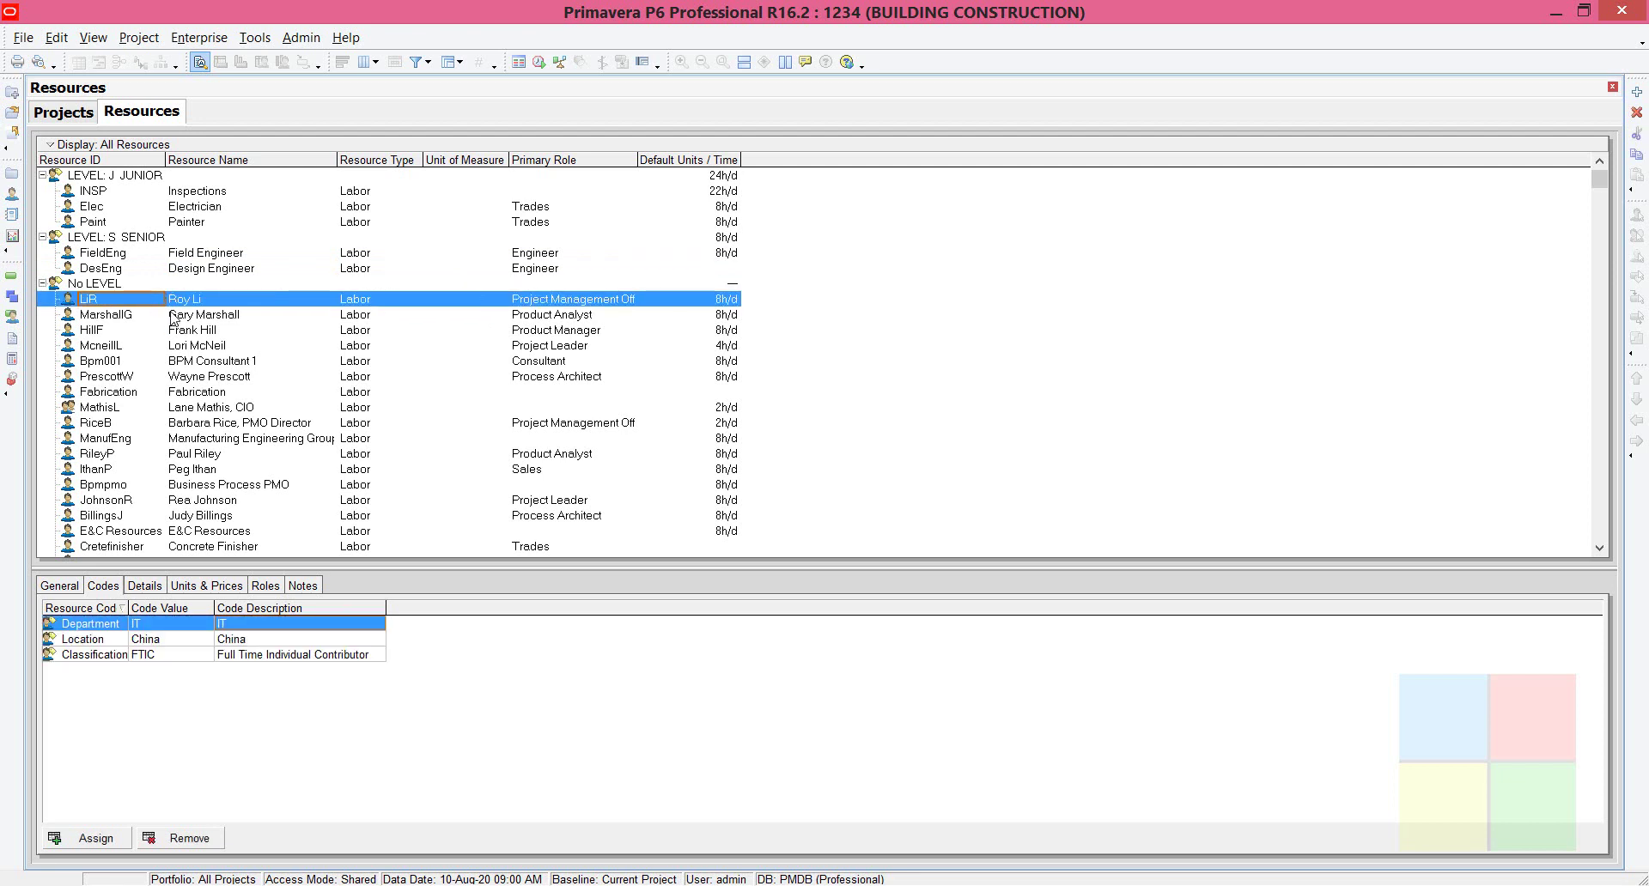
pyautogui.click(175, 316)
pyautogui.click(180, 332)
pyautogui.click(182, 346)
pyautogui.click(178, 391)
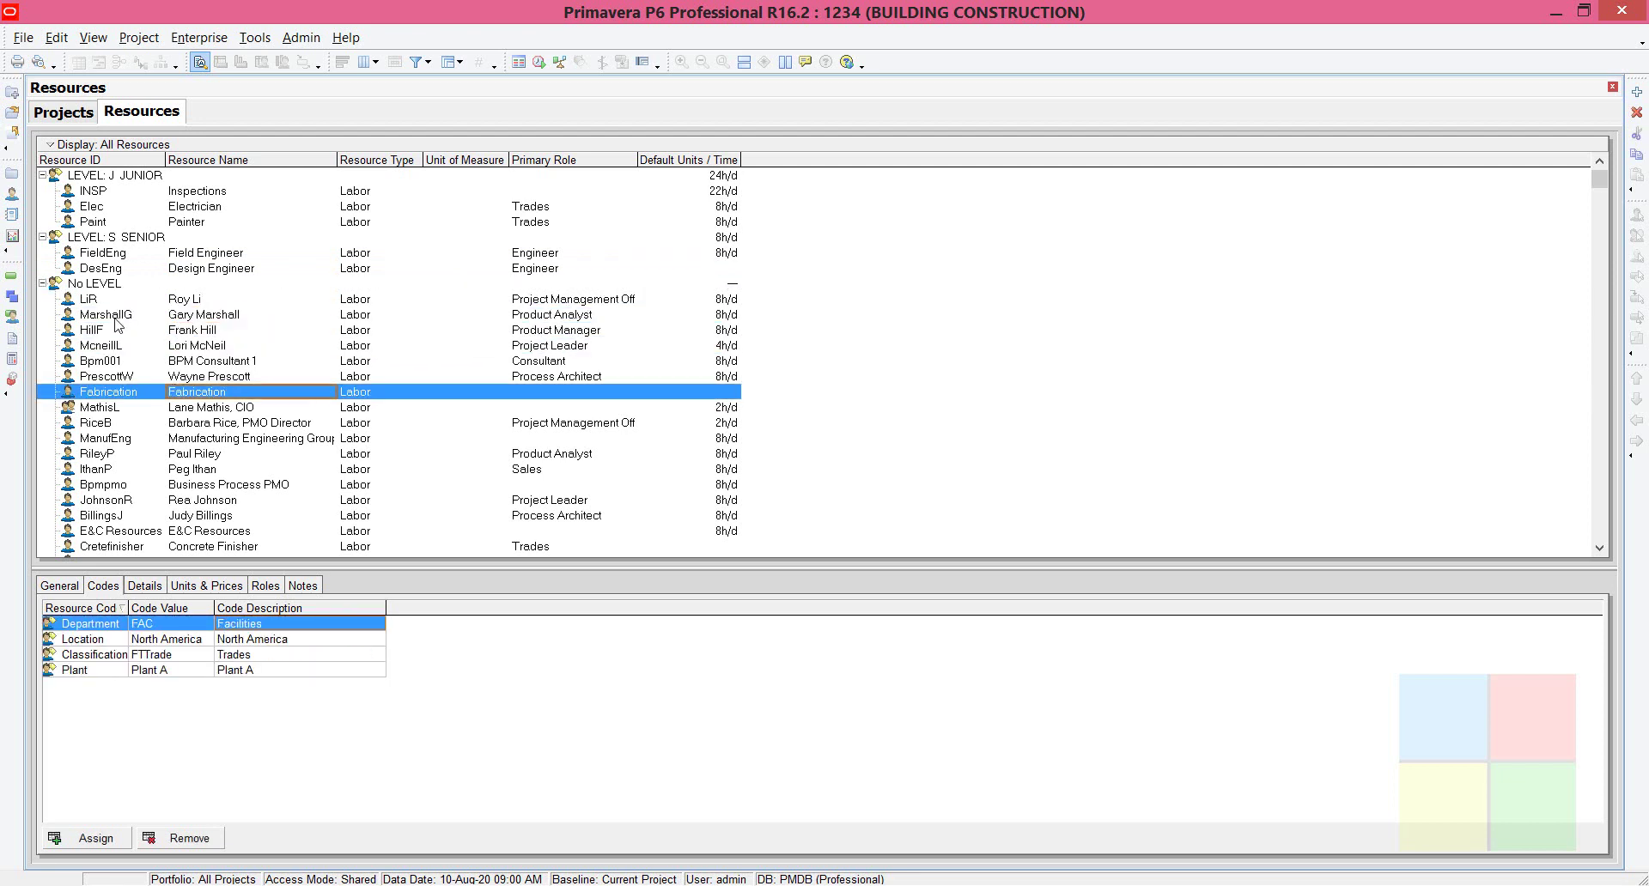
pyautogui.click(118, 286)
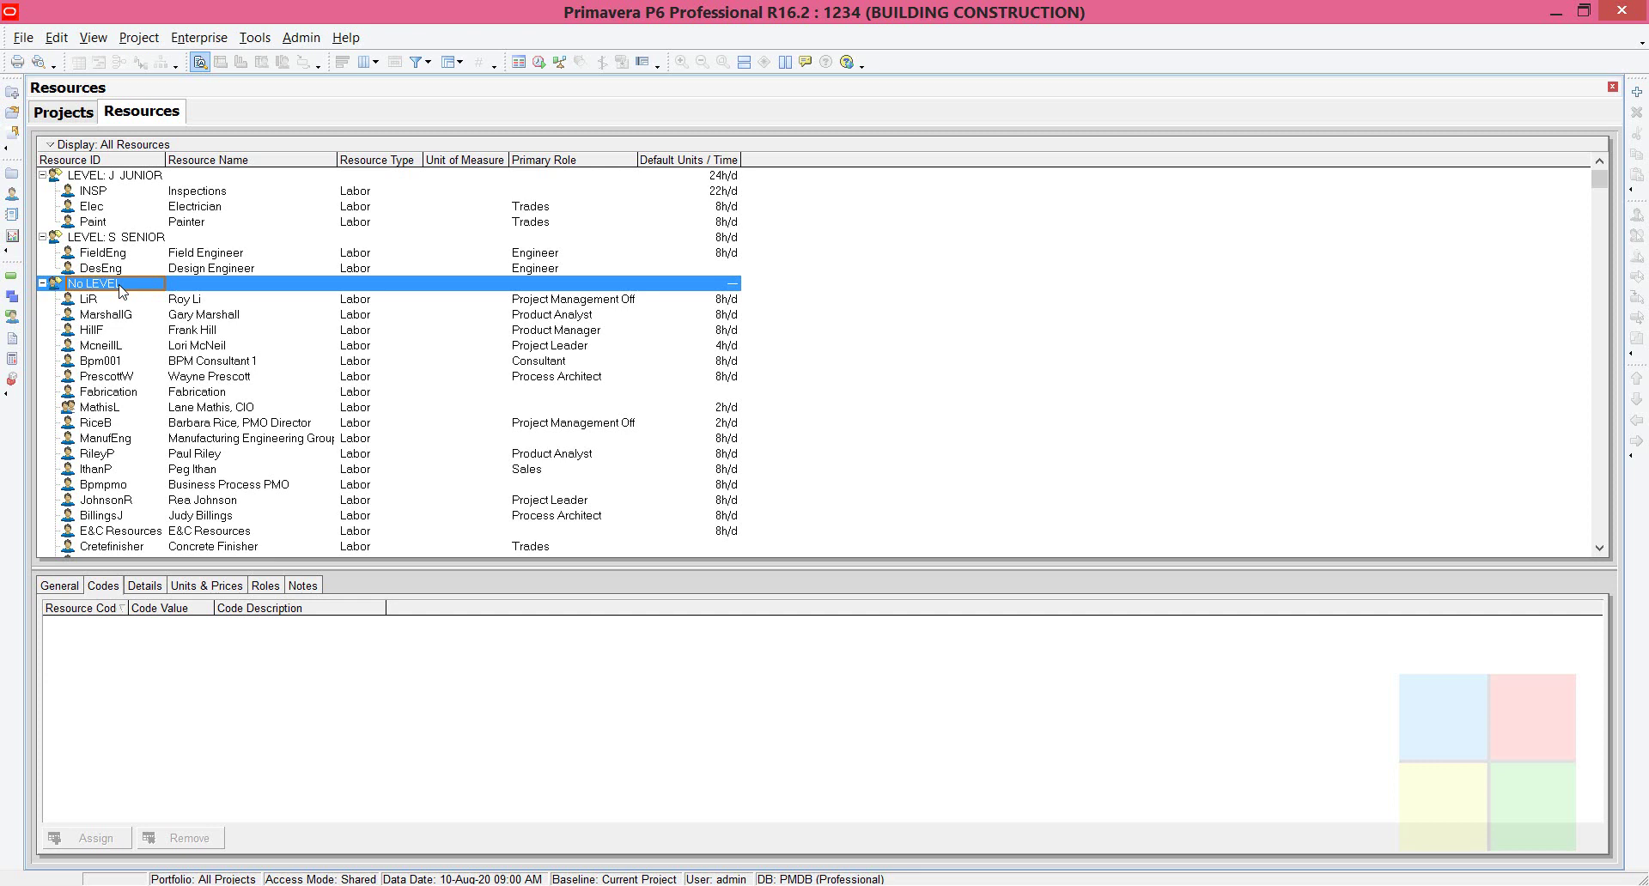
pyautogui.click(159, 301)
pyautogui.click(161, 316)
pyautogui.click(161, 376)
pyautogui.scroll(-2, 170, 479)
pyautogui.scroll(-2, 170, 479)
pyautogui.scroll(4, 164, 476)
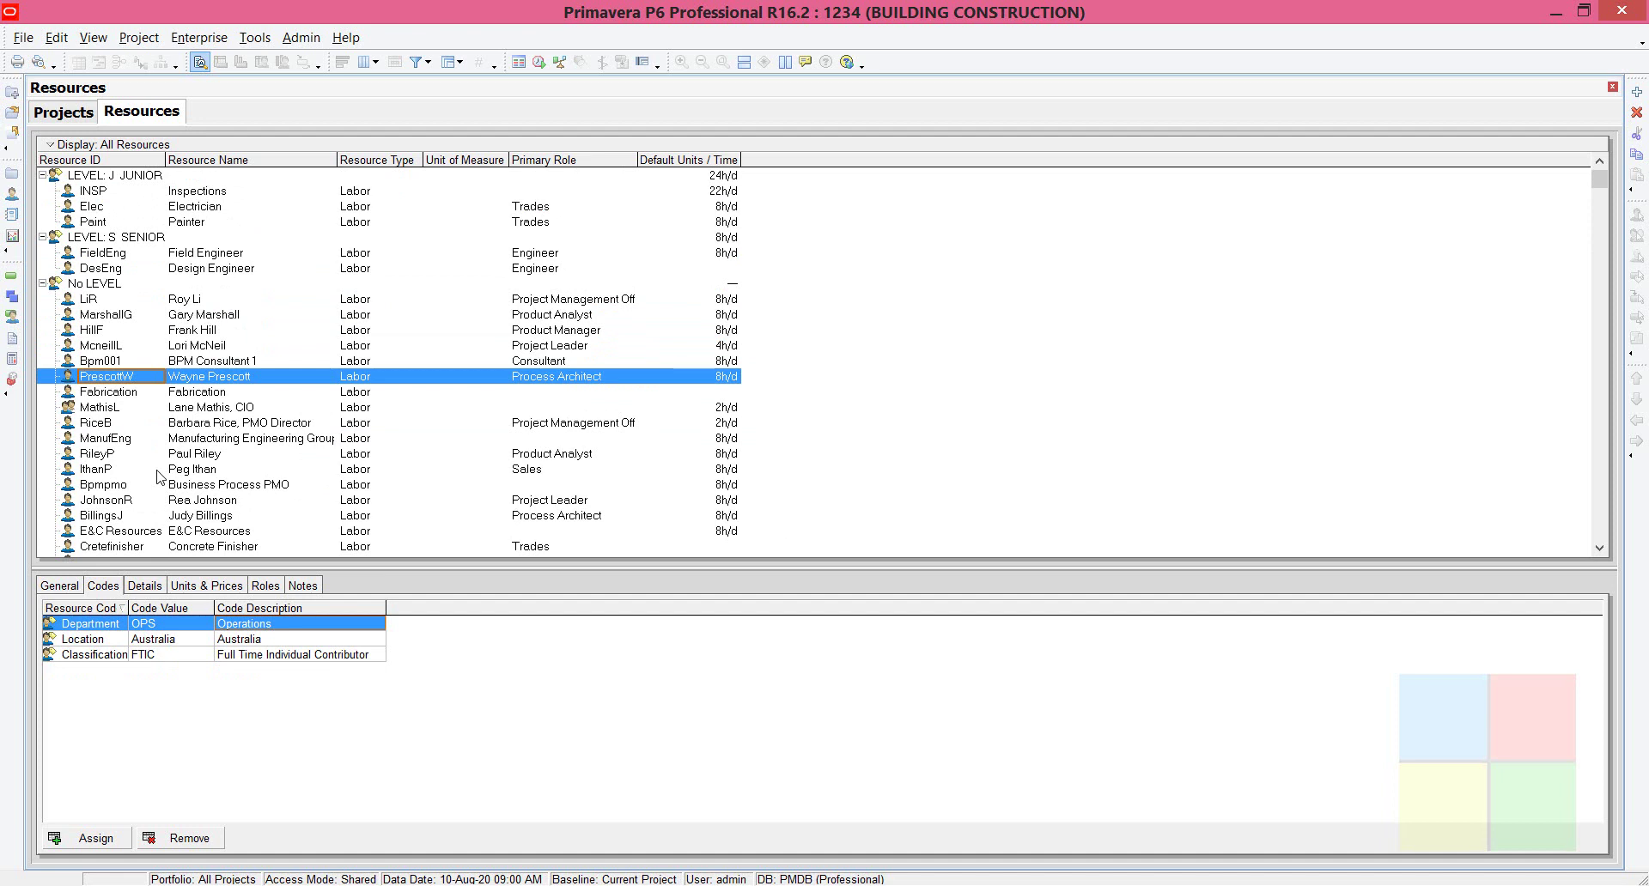
pyautogui.press('Right')
pyautogui.press('Up')
pyautogui.press('Up')
pyautogui.press('Up')
pyautogui.press('Up')
pyautogui.press('Up')
pyautogui.click(129, 286)
pyautogui.click(152, 346)
pyautogui.click(191, 453)
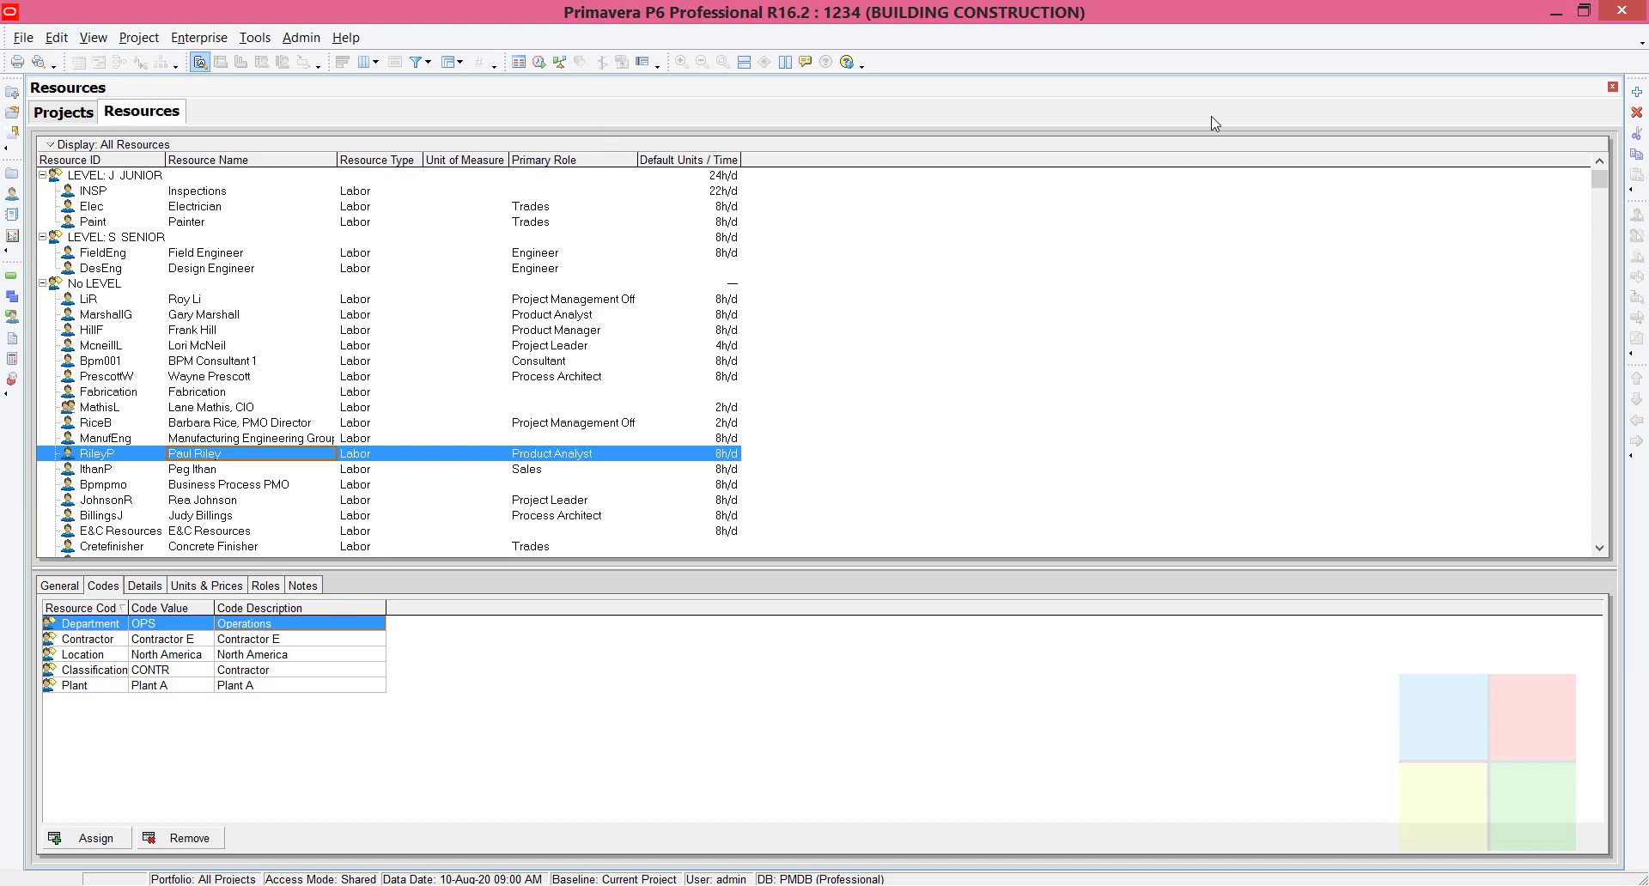
pyautogui.click(1612, 87)
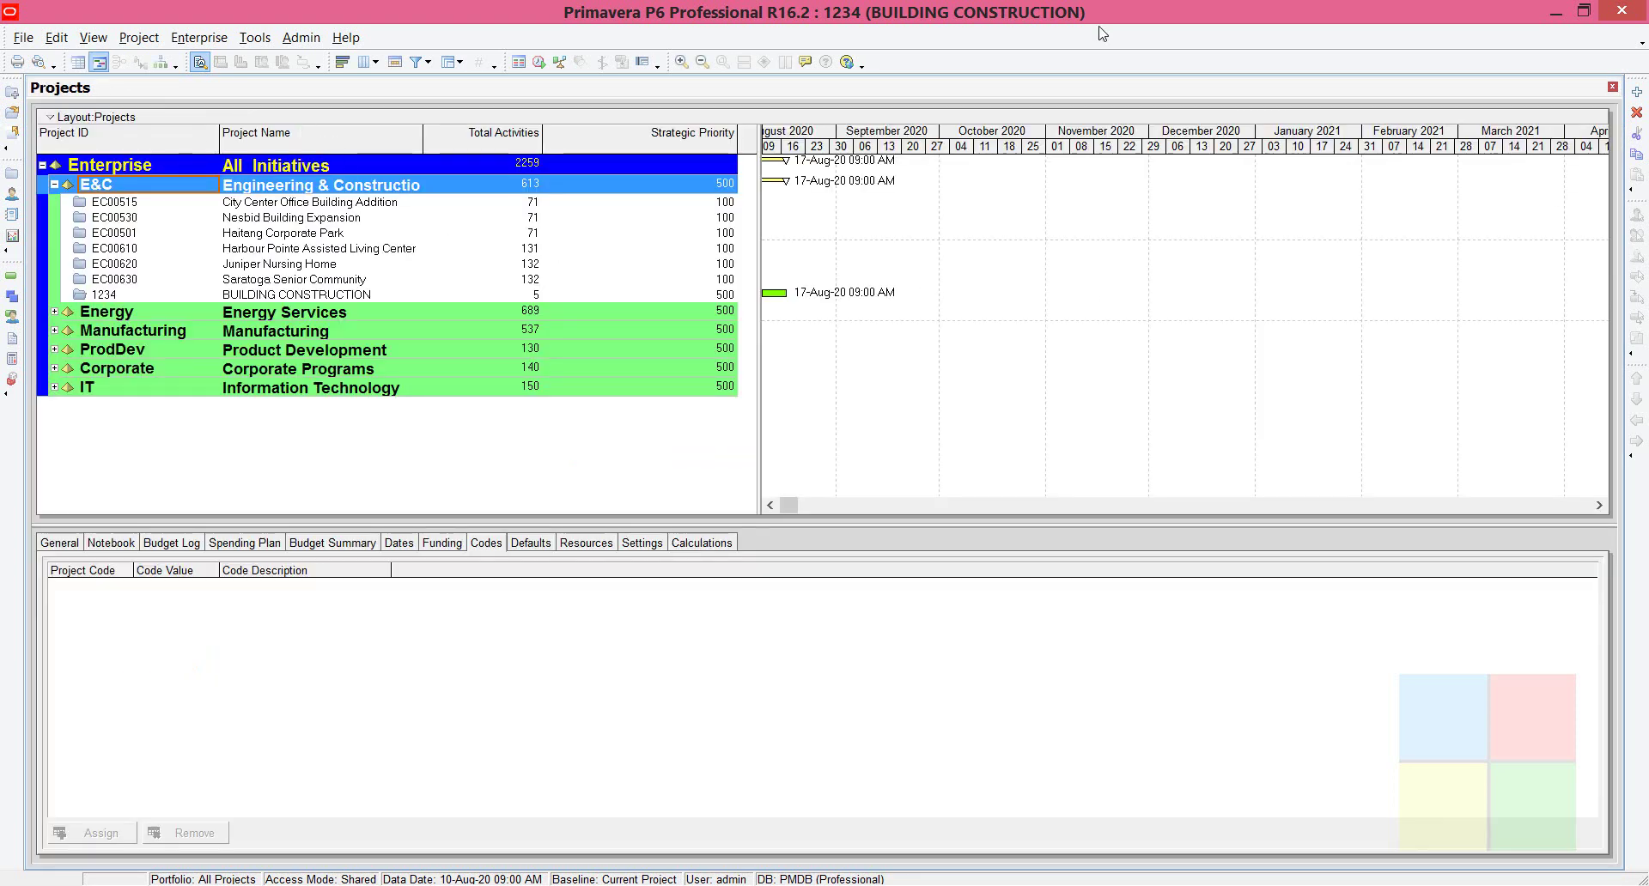